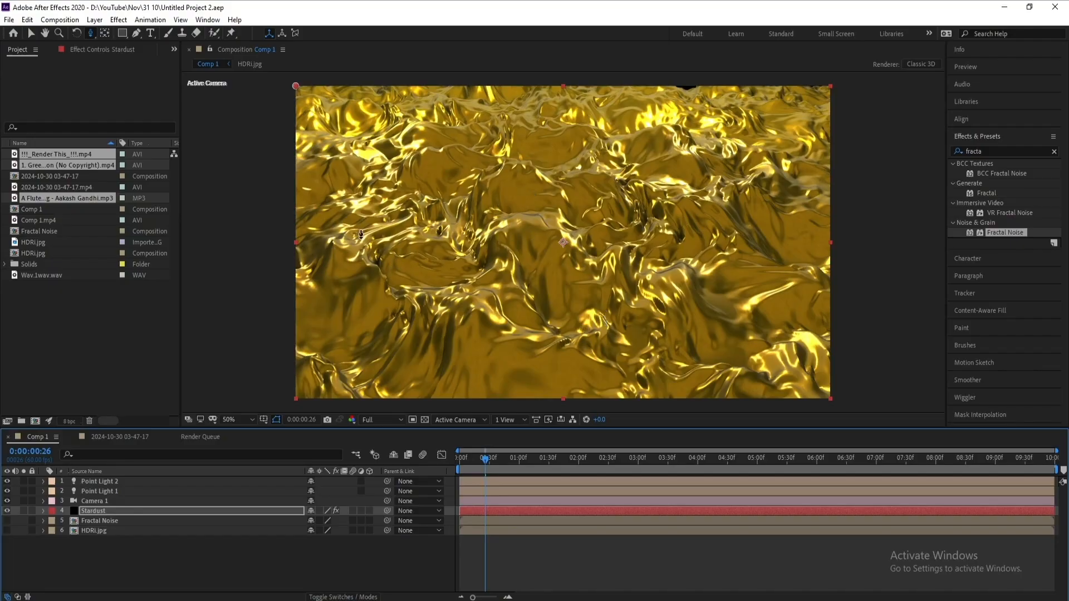
Step: Scrub through the finished liquid gold composition to examine how the surface animates over time
click(543, 459)
drag(544, 463, 551, 464)
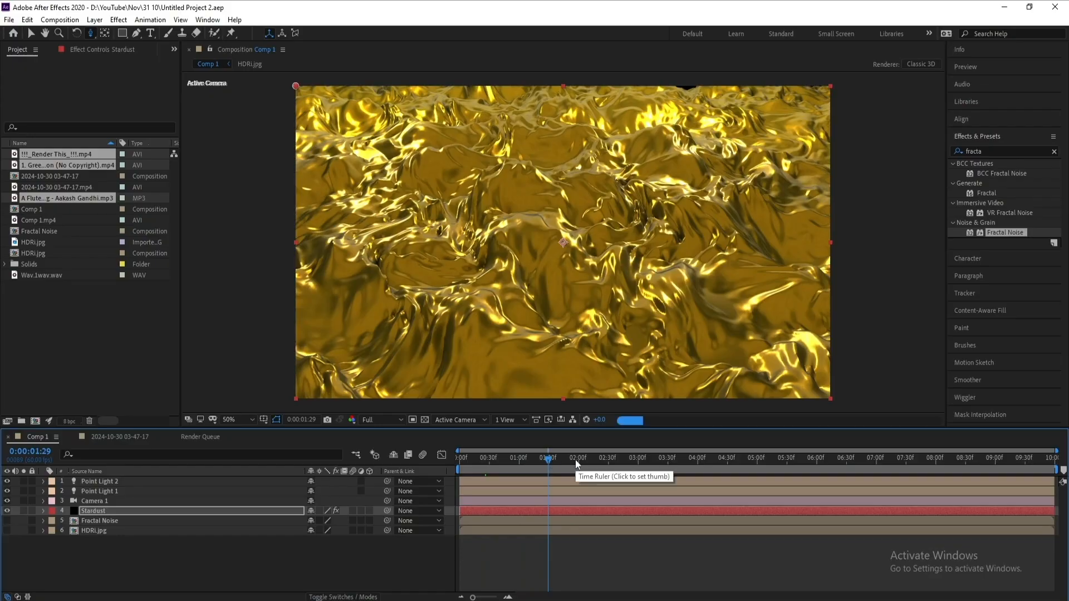
click(615, 460)
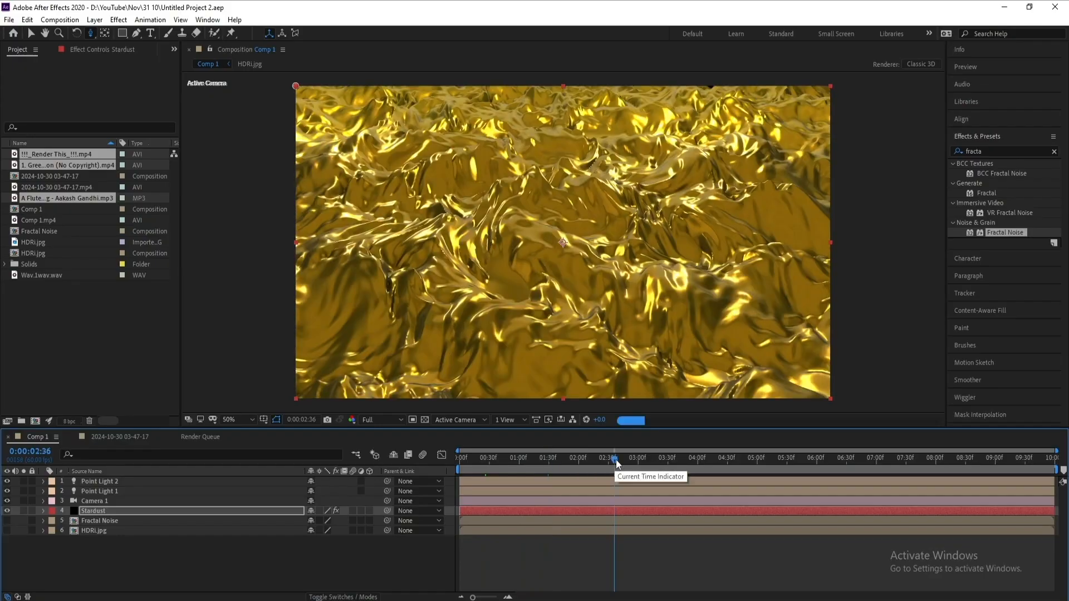
drag(617, 462, 666, 464)
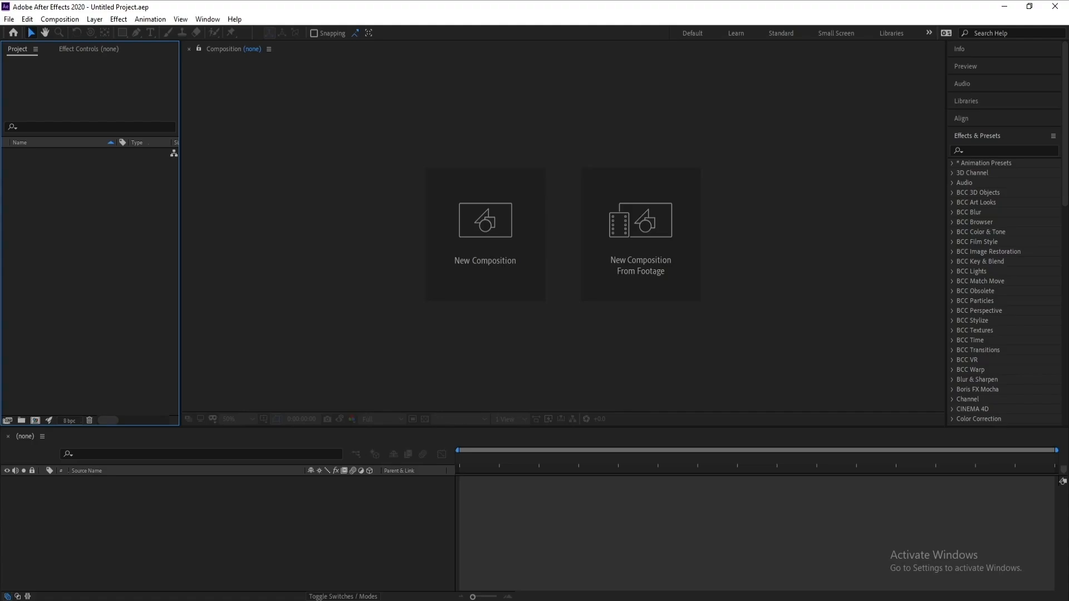
Step: Create a 1920 x 1080, 60 fps, 10-second composition and add a full-size black solid named Stardust
click(495, 228)
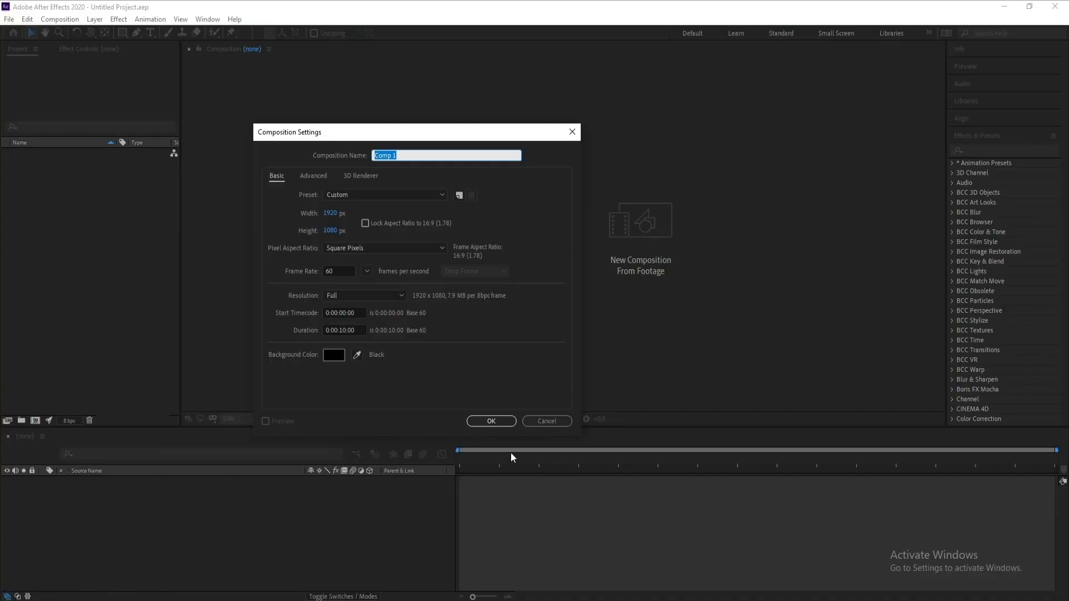
click(501, 424)
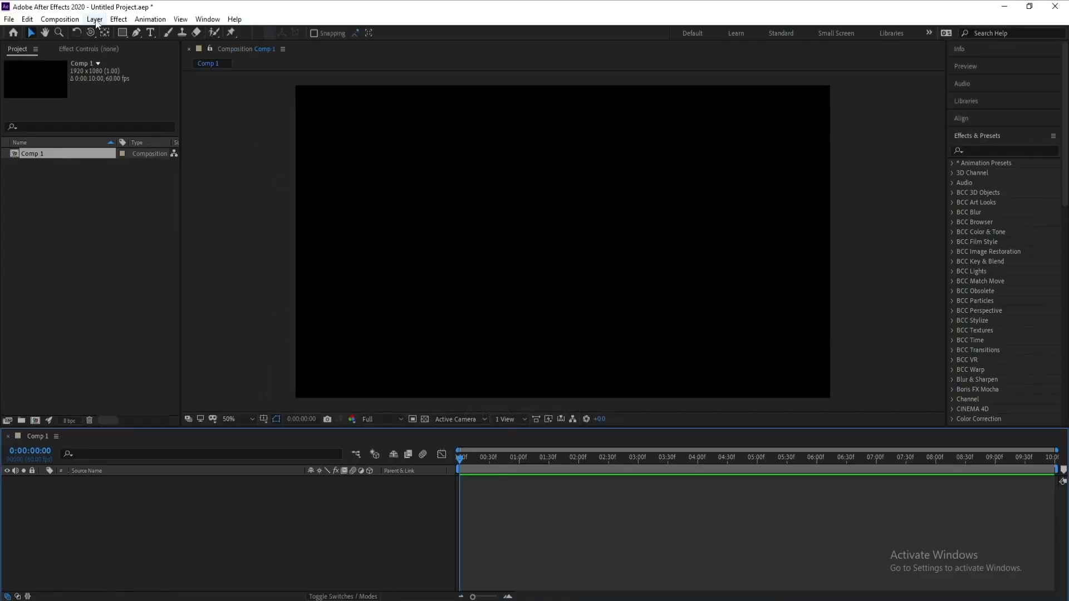
click(95, 19)
mouse_move(135, 31)
click(284, 41)
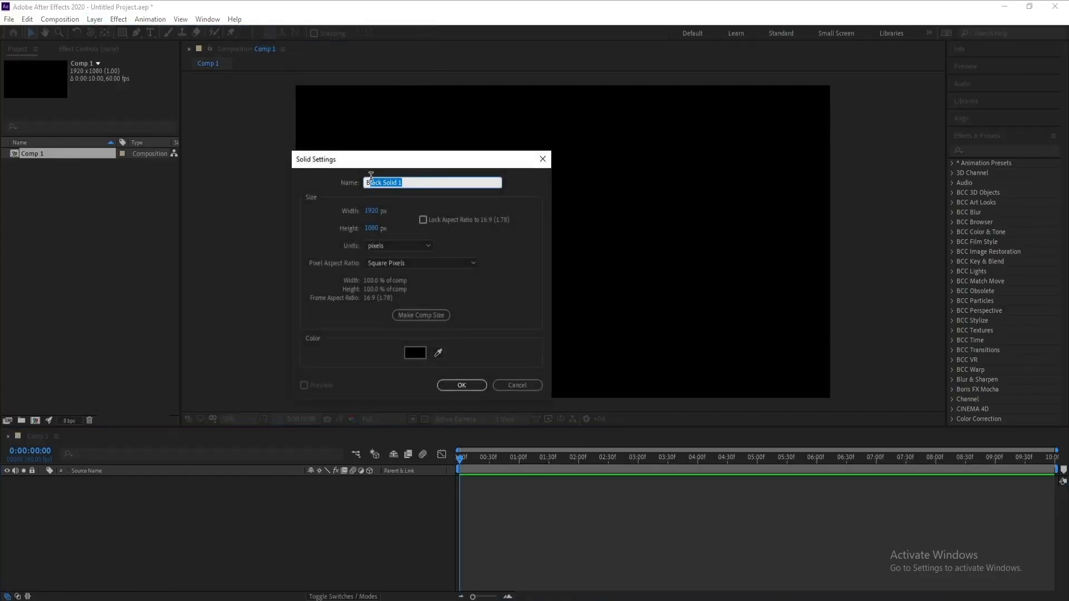
text(D)
text(S)
text(tar)
text(du)
text(st)
key(Return)
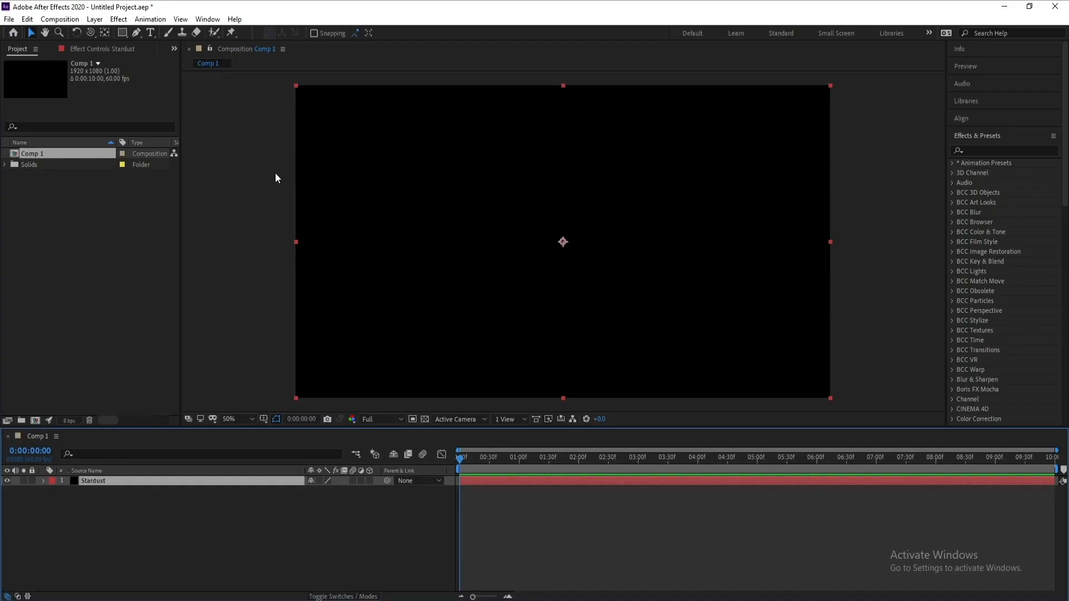
Step: Find the Stardust effect, apply it to the solid, and move the current time to 0:00:02:52
click(969, 150)
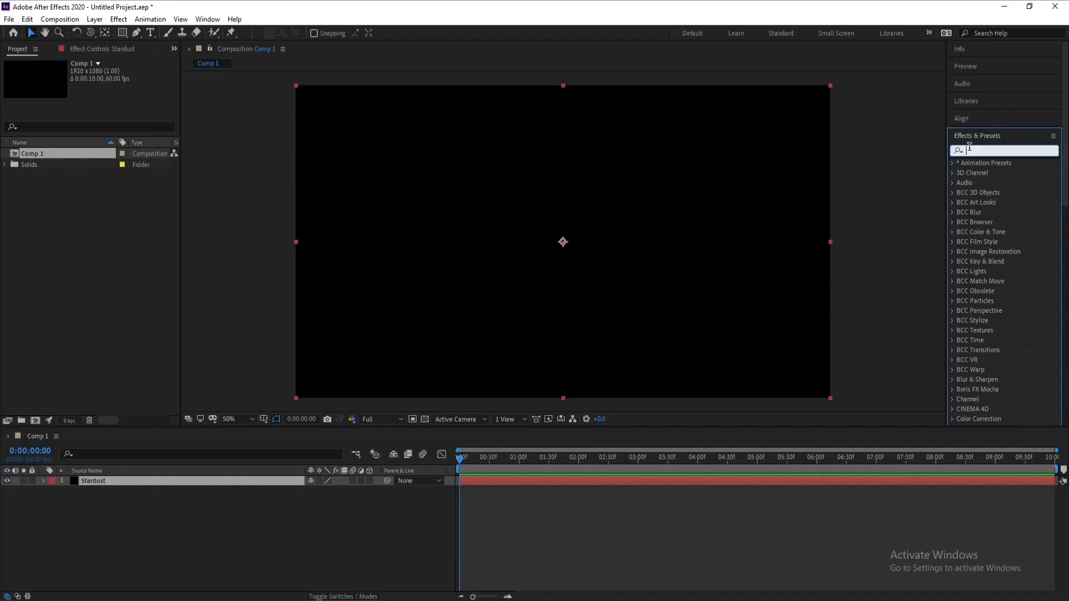
text(s)
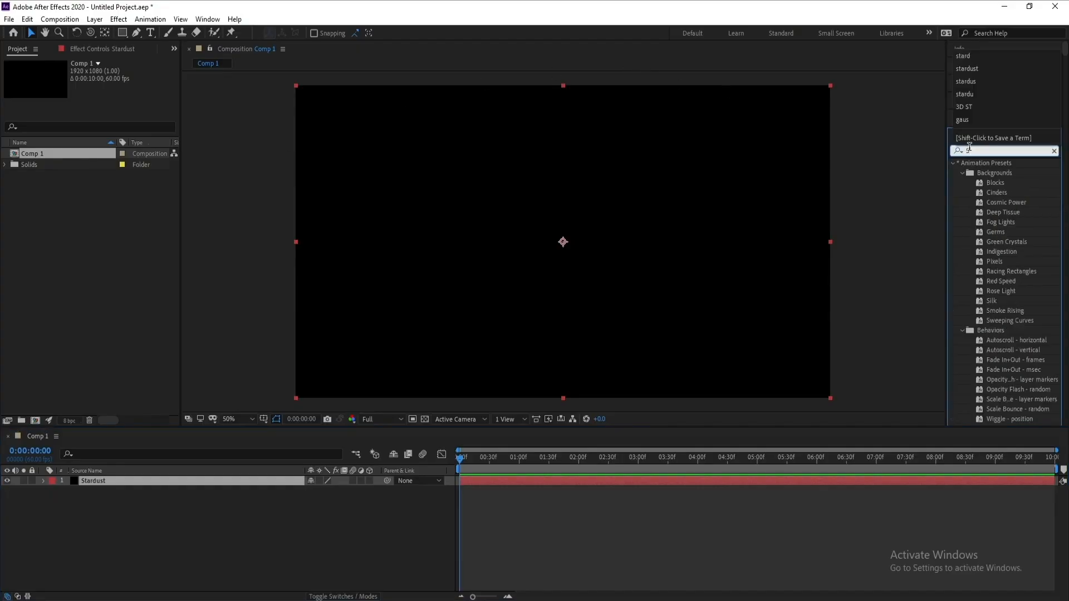
text(tardus)
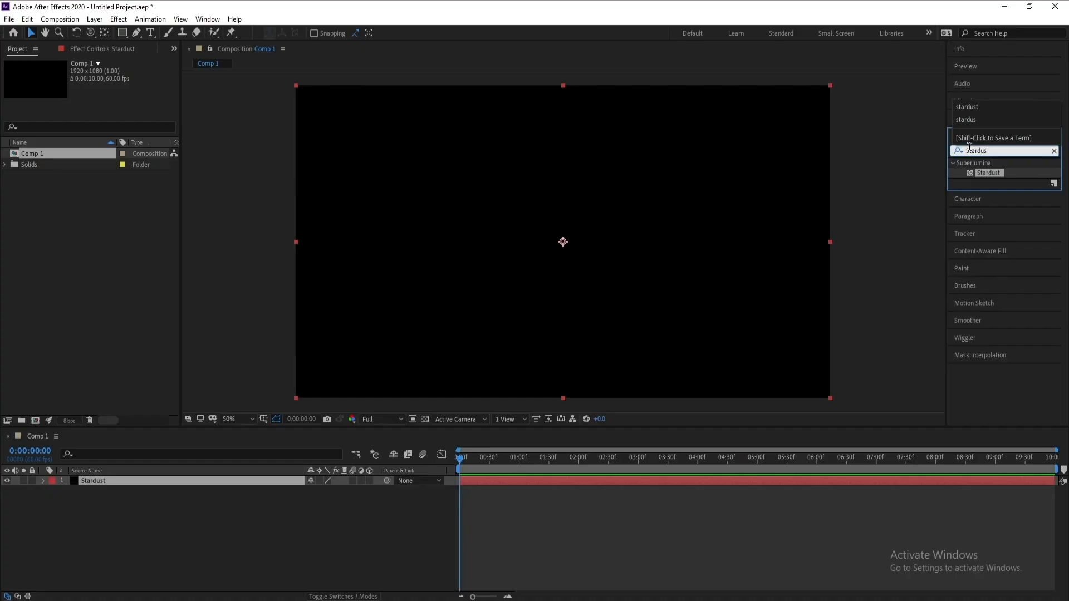
drag(996, 172, 660, 479)
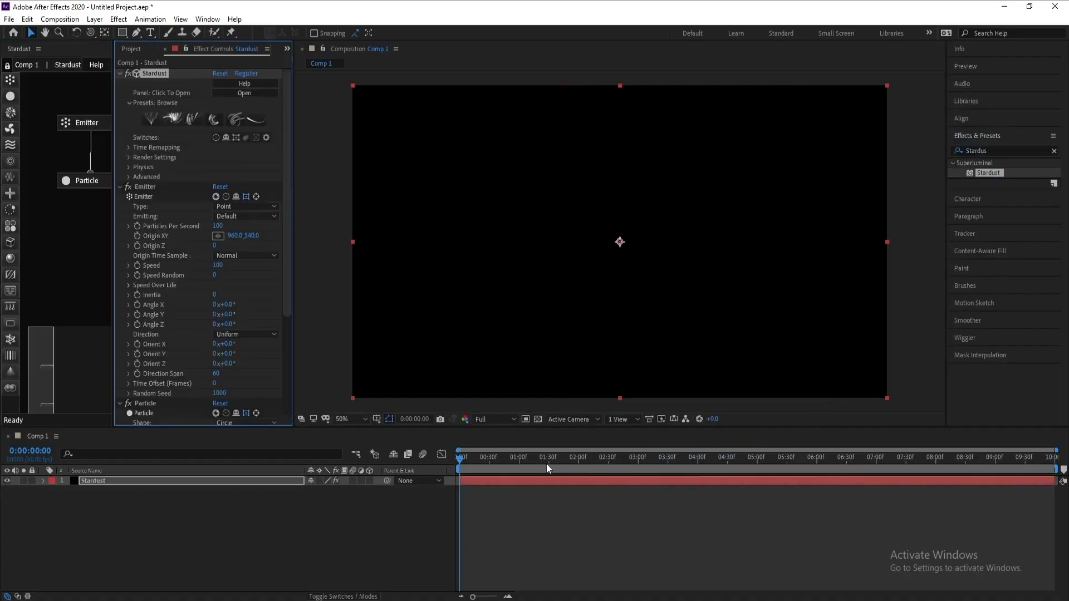
drag(547, 463, 630, 462)
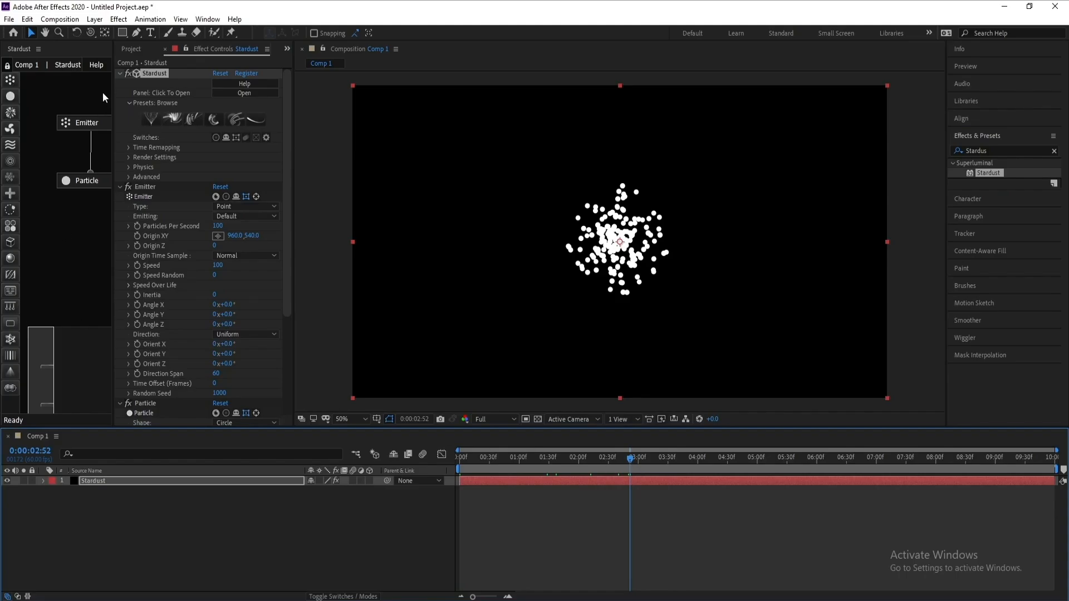
Step: Replace the default Emitter and Particle nodes in the Stardust graph with a Model node
drag(51, 184, 87, 124)
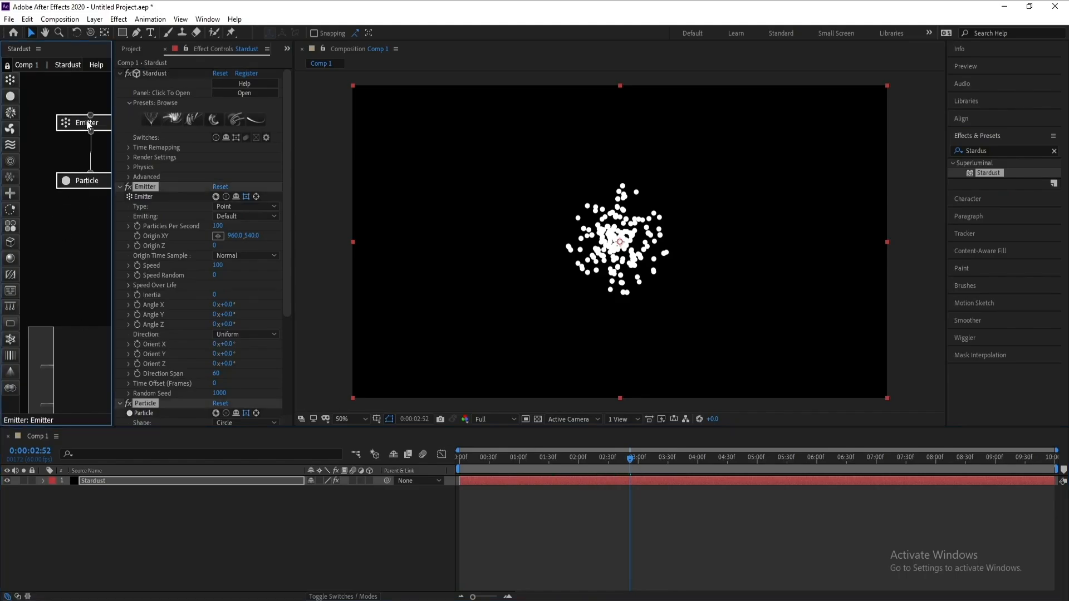
key(Delete)
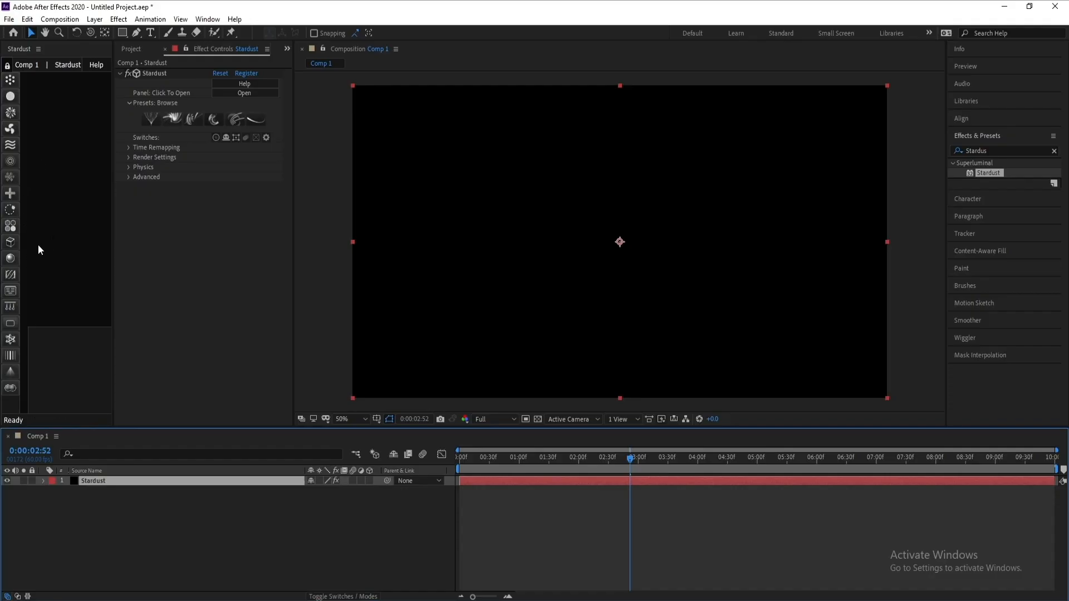
drag(14, 240, 68, 177)
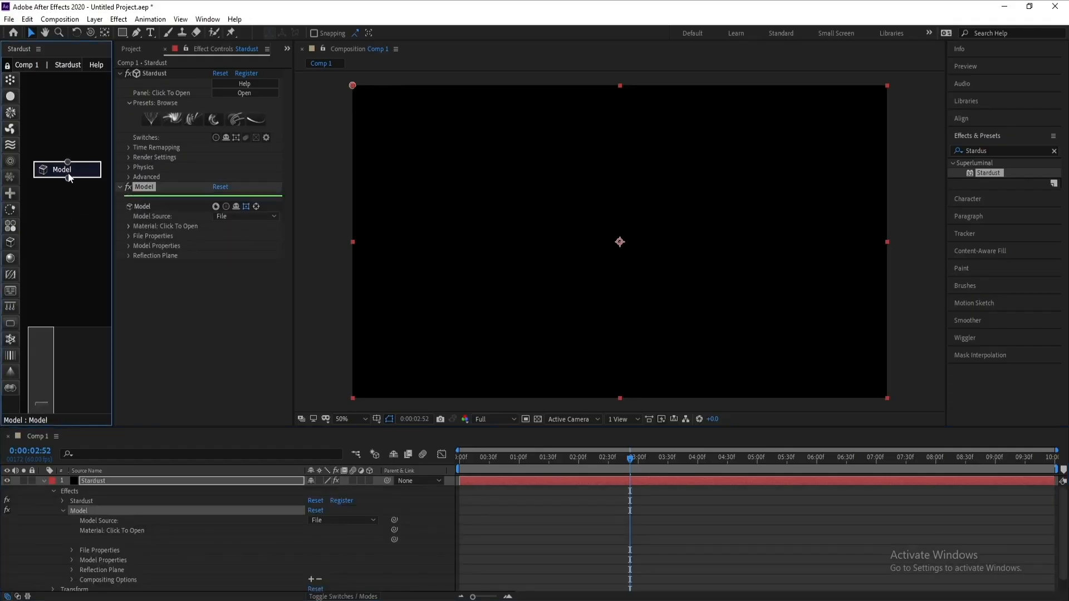
Step: Set the Model node's source to Primitive and its type to Plane
click(266, 219)
click(245, 241)
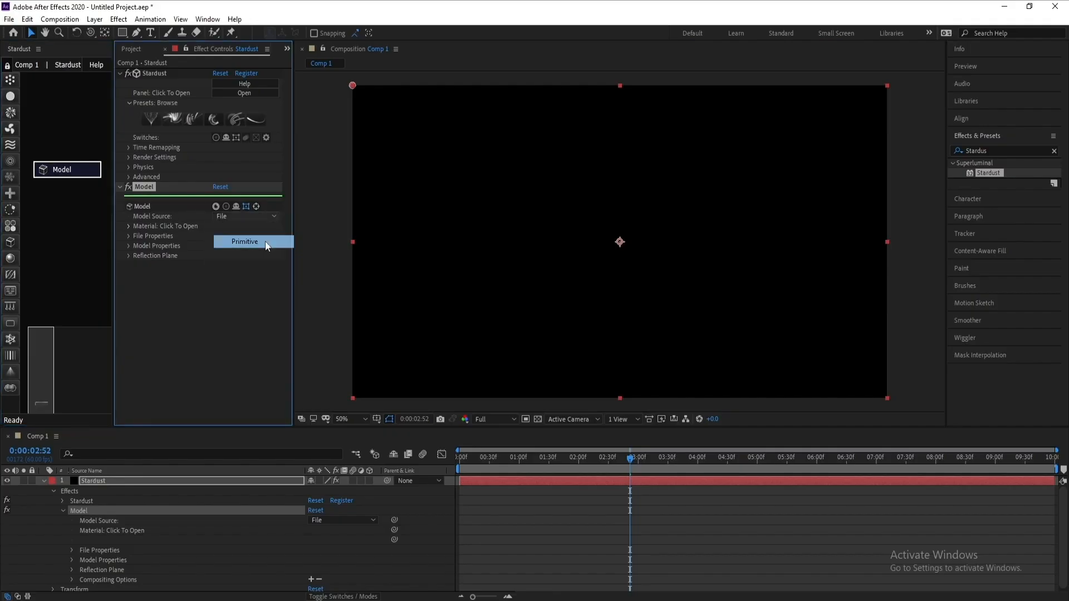
click(226, 246)
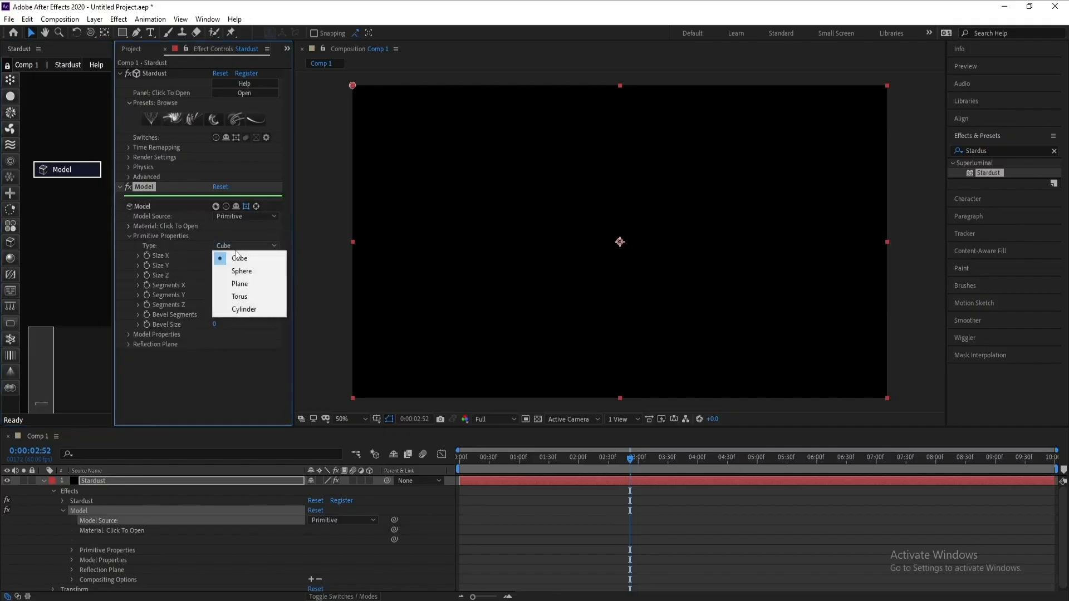
click(265, 283)
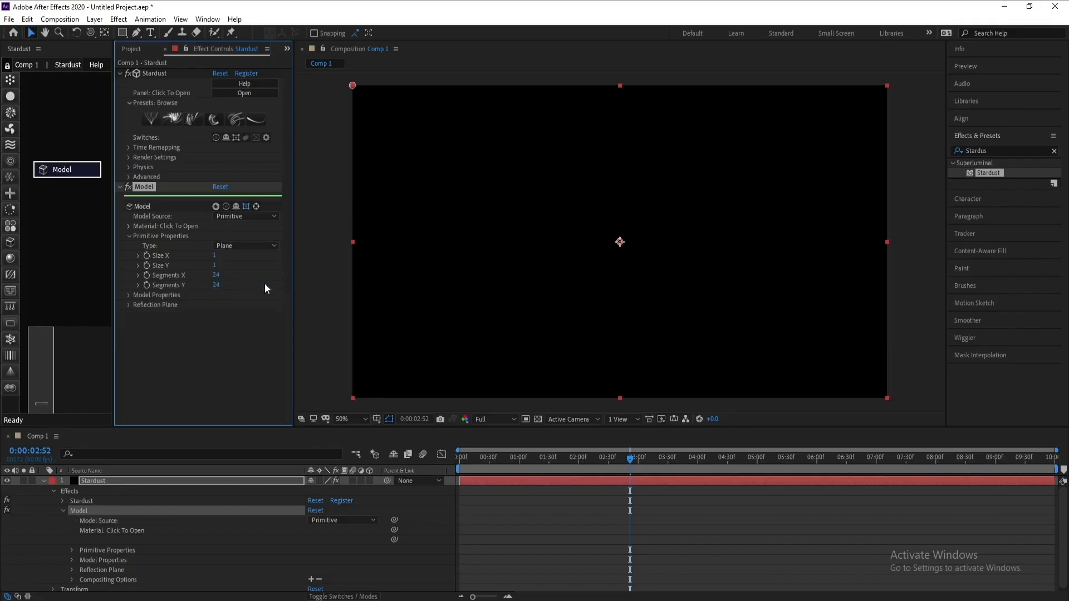
Step: Set the plane's Size X and Size Y to 2000
click(215, 256)
text(2000)
key(Return)
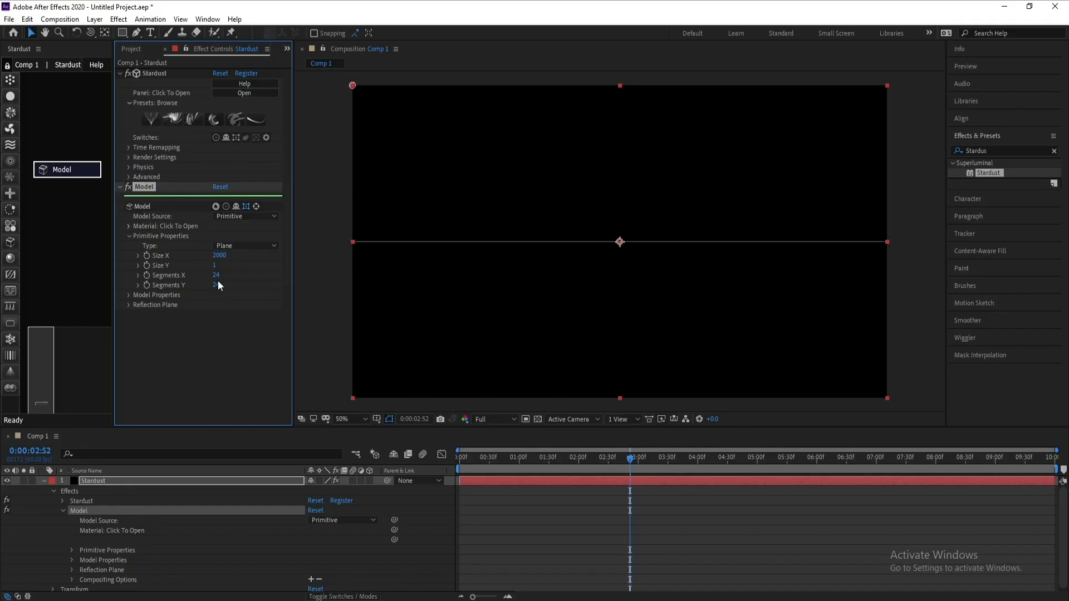
click(216, 265)
text(2000)
key(Return)
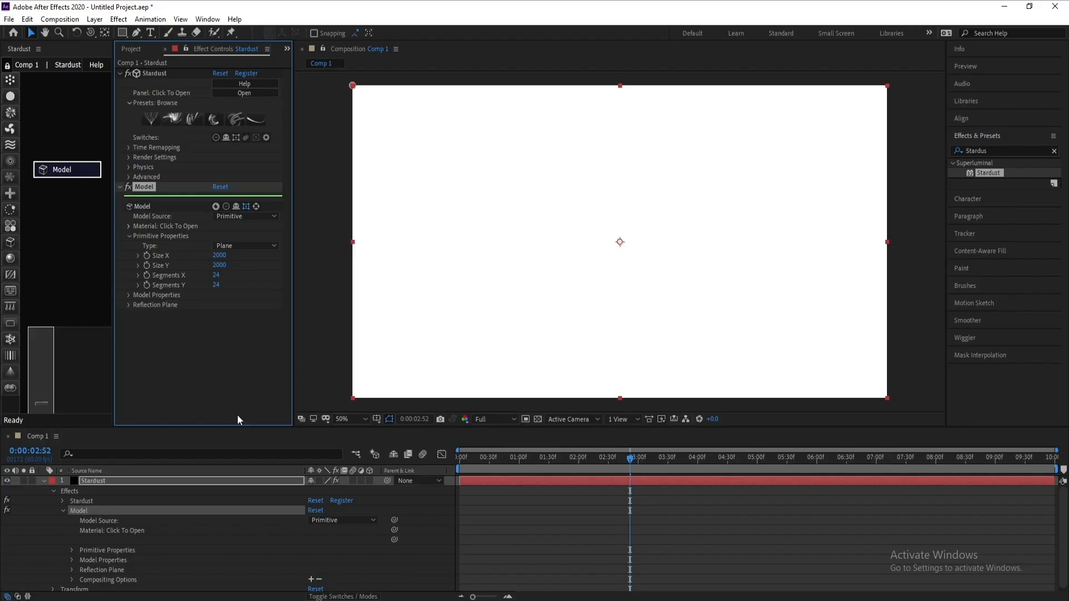
Step: Set the plane's Segments X and Segments Y to 600
click(216, 275)
text(600)
key(Tab)
text(600)
key(Return)
Step: Set the plane's Angle X to -90° in its model properties
click(129, 295)
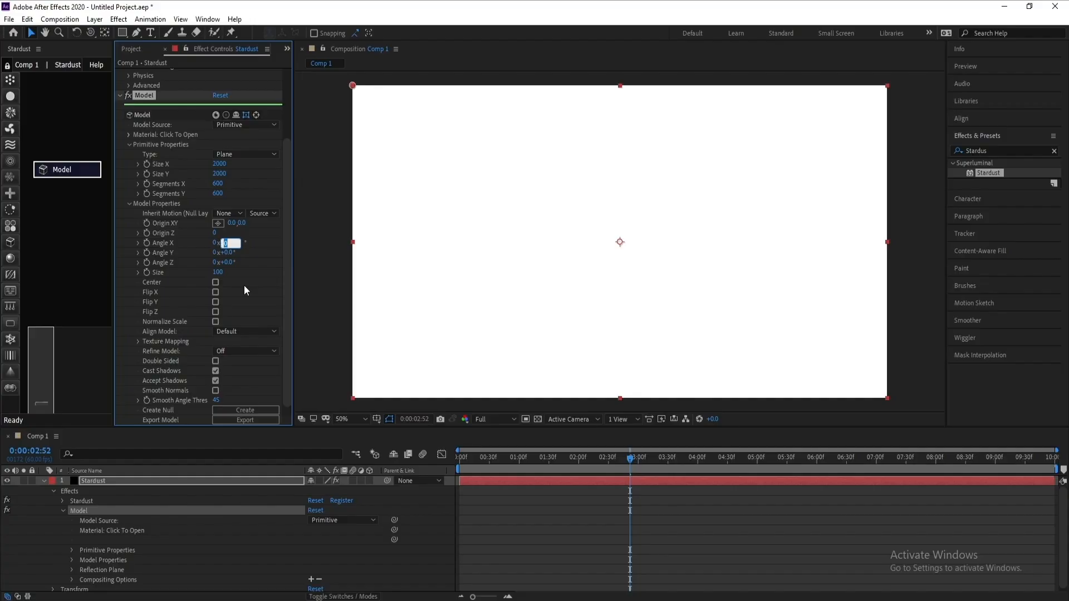
text(-90)
key(Return)
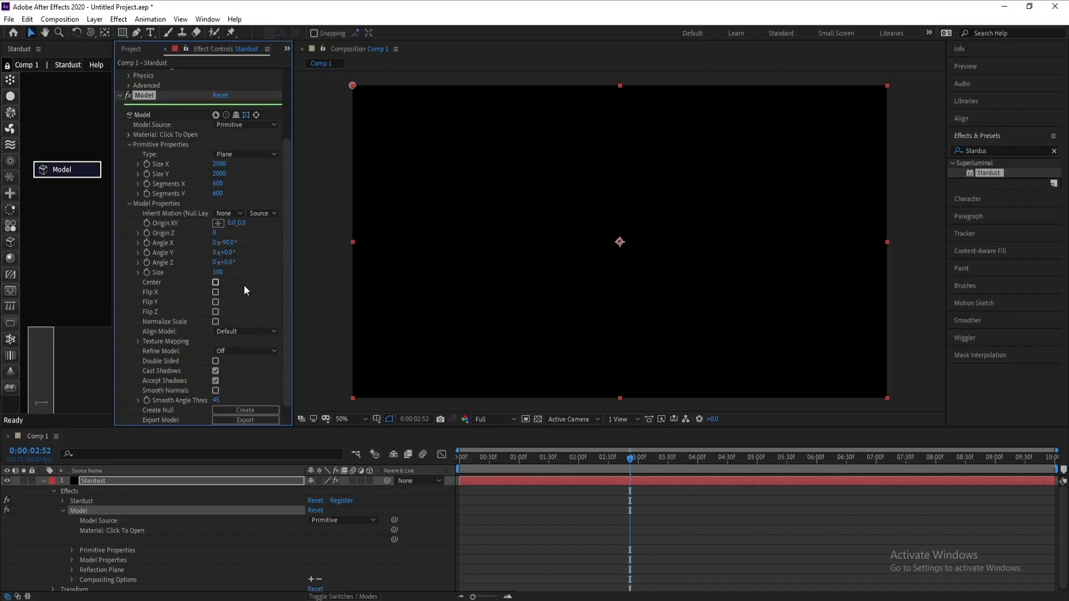
Step: Add a two-node camera with the 50mm preset to the composition and collapse the Stardust layer's properties
click(94, 19)
mouse_move(111, 32)
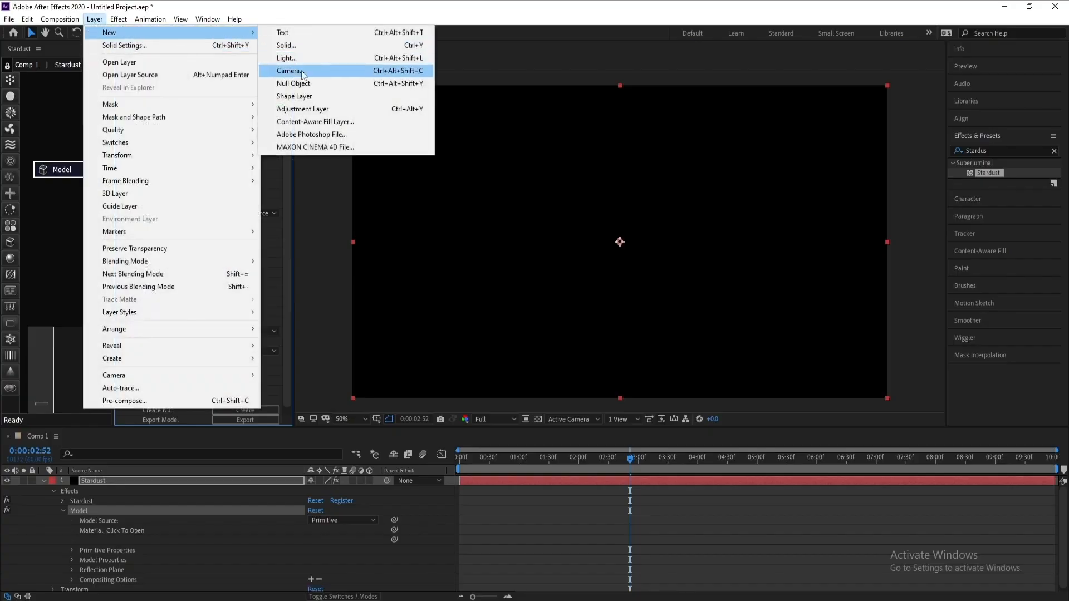
click(291, 70)
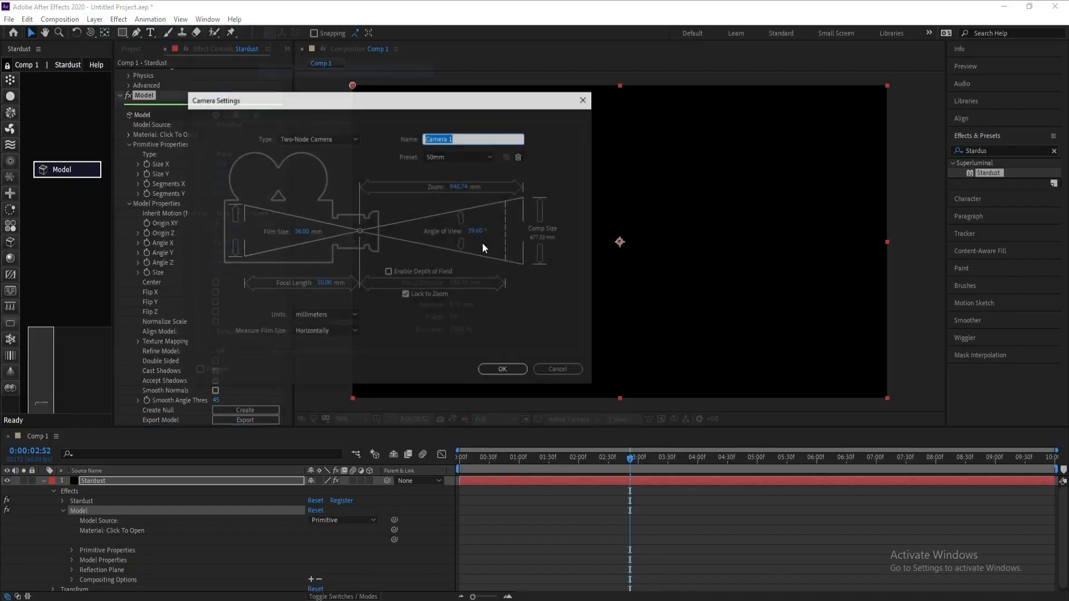
click(504, 365)
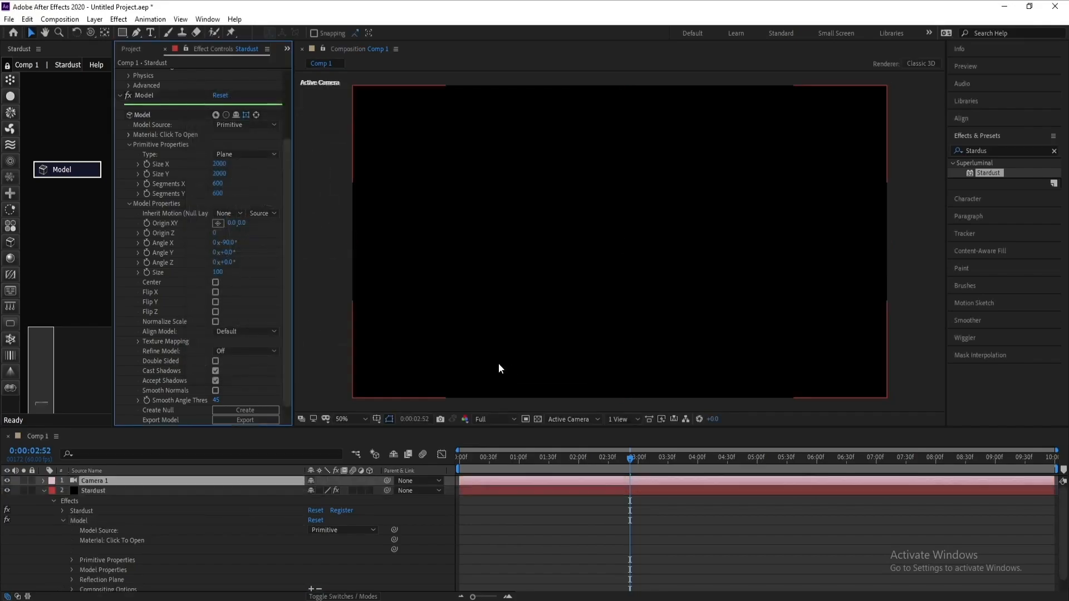
click(44, 490)
Step: Orbit the camera upward so it looks down on the plane at an angle, with the far edge in frame
click(91, 33)
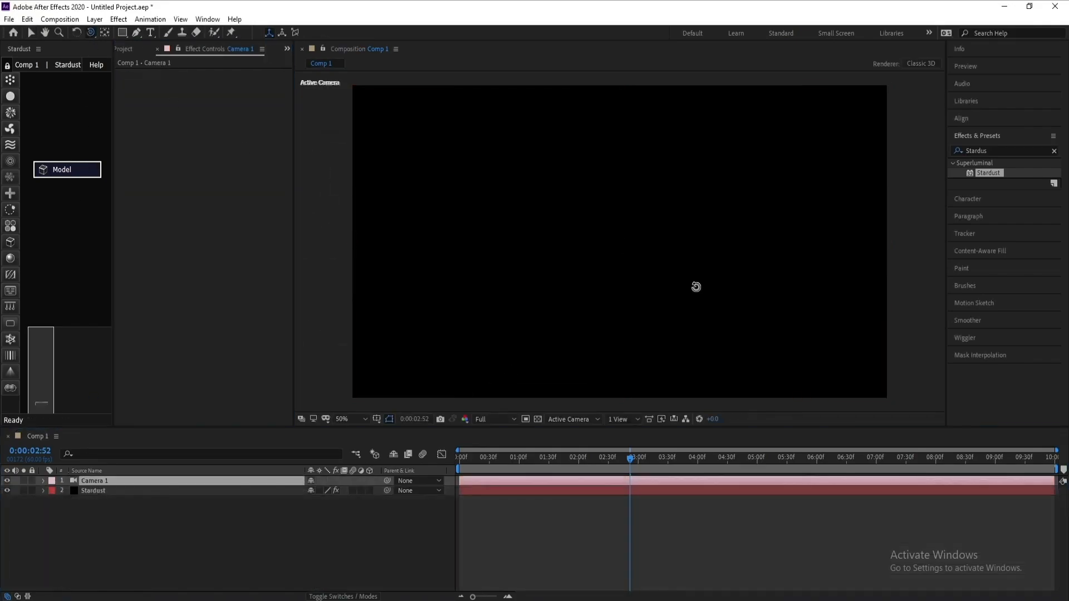
drag(613, 236, 635, 387)
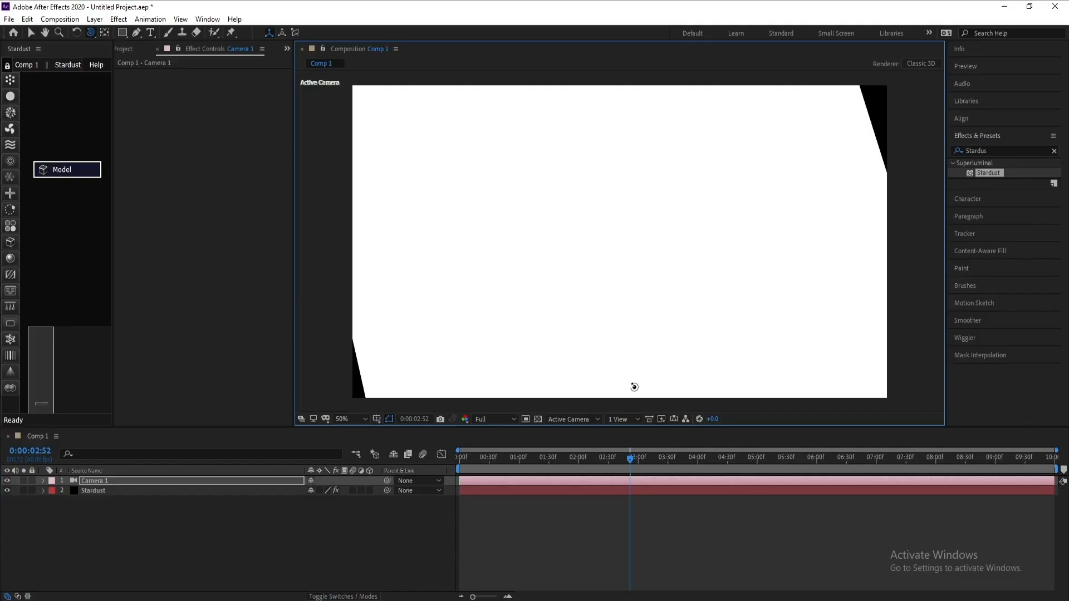
mouse_move(604, 270)
mouse_down()
mouse_move(570, 272)
mouse_move(634, 279)
mouse_move(609, 281)
mouse_up()
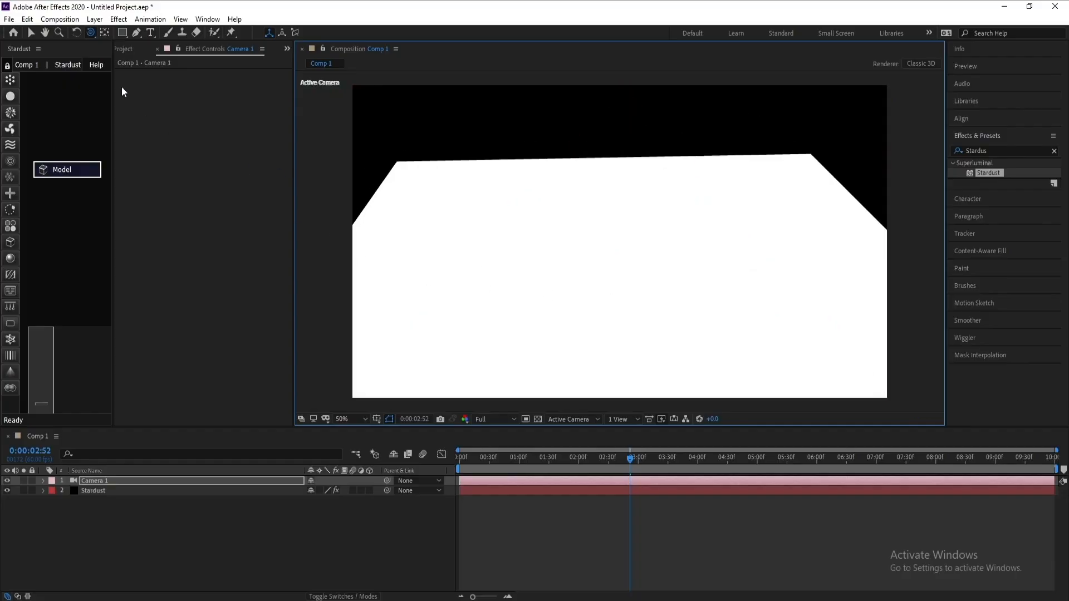
Step: Add a white point light with no falloff and shadow casting off to the composition
click(94, 19)
mouse_move(105, 32)
click(287, 58)
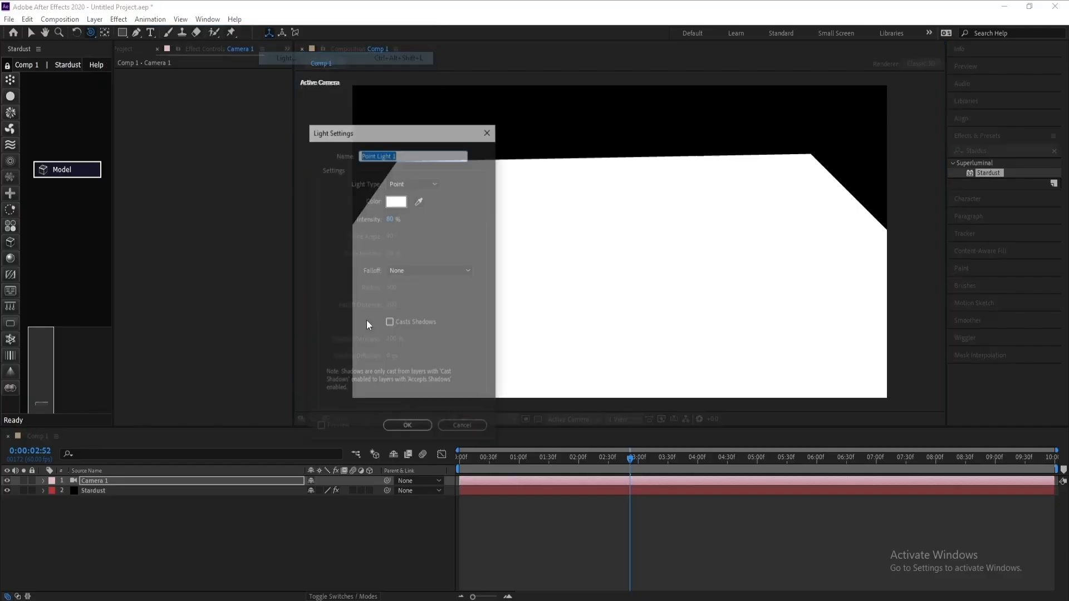
drag(391, 133, 357, 133)
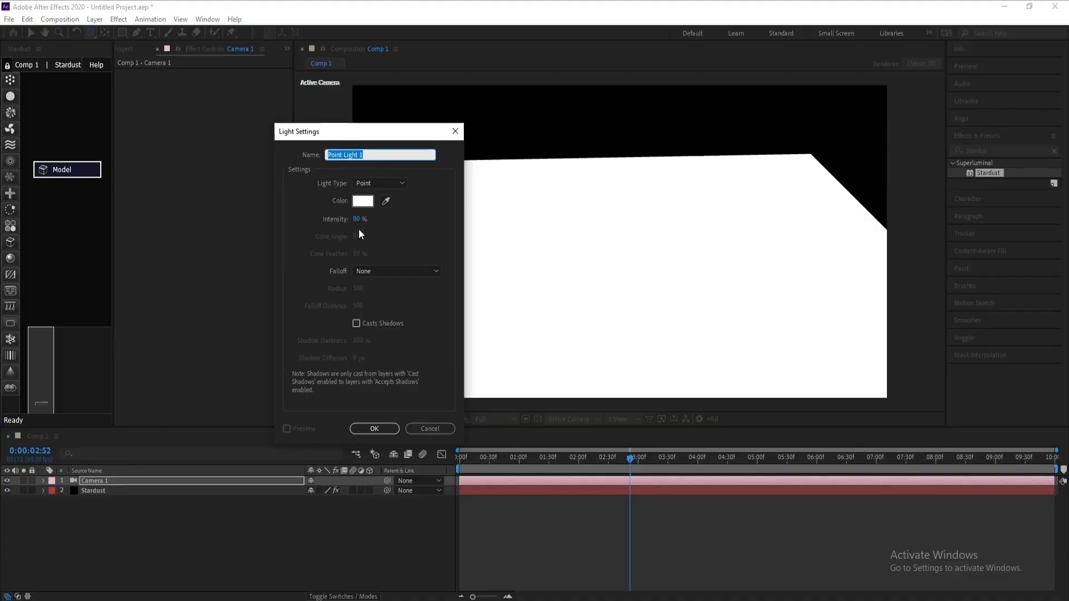
click(381, 427)
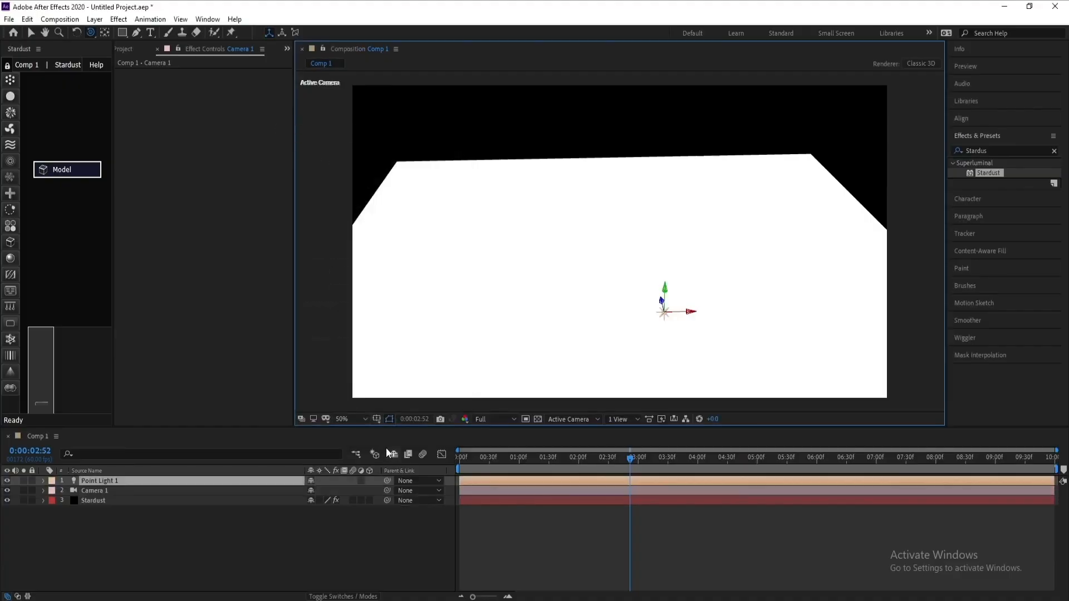
Step: Raise the point light along its Y axis above the plane, and select the Stardust layer
click(31, 32)
drag(665, 290, 667, 192)
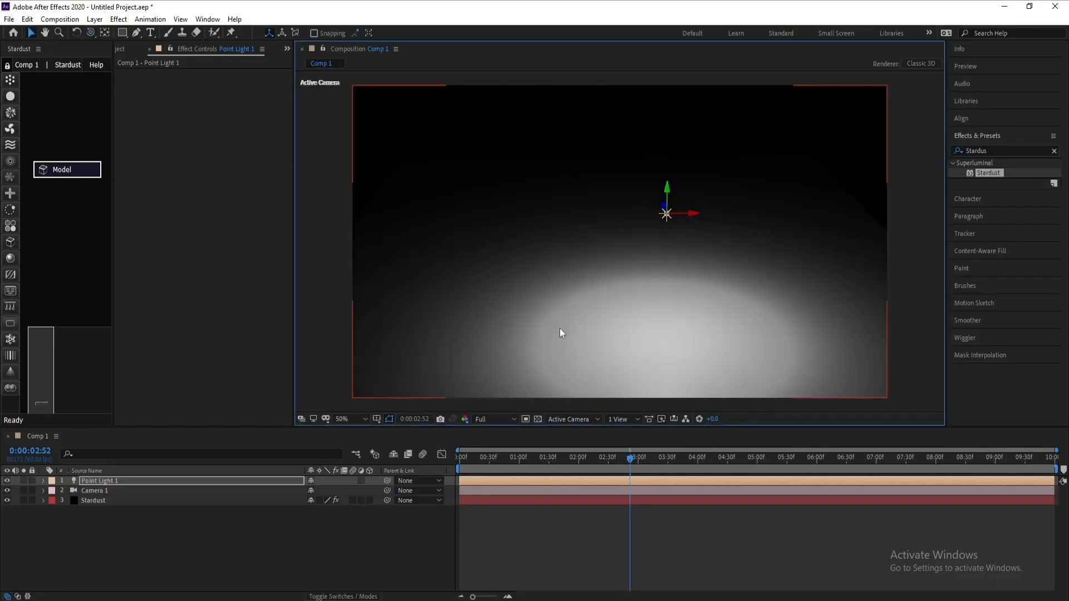
click(103, 500)
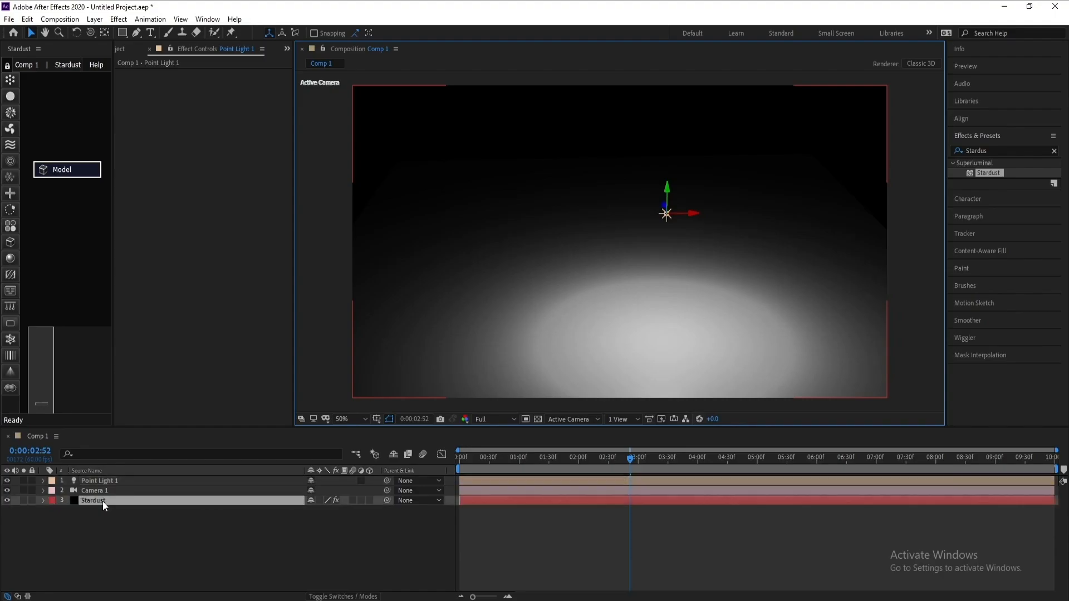
click(665, 215)
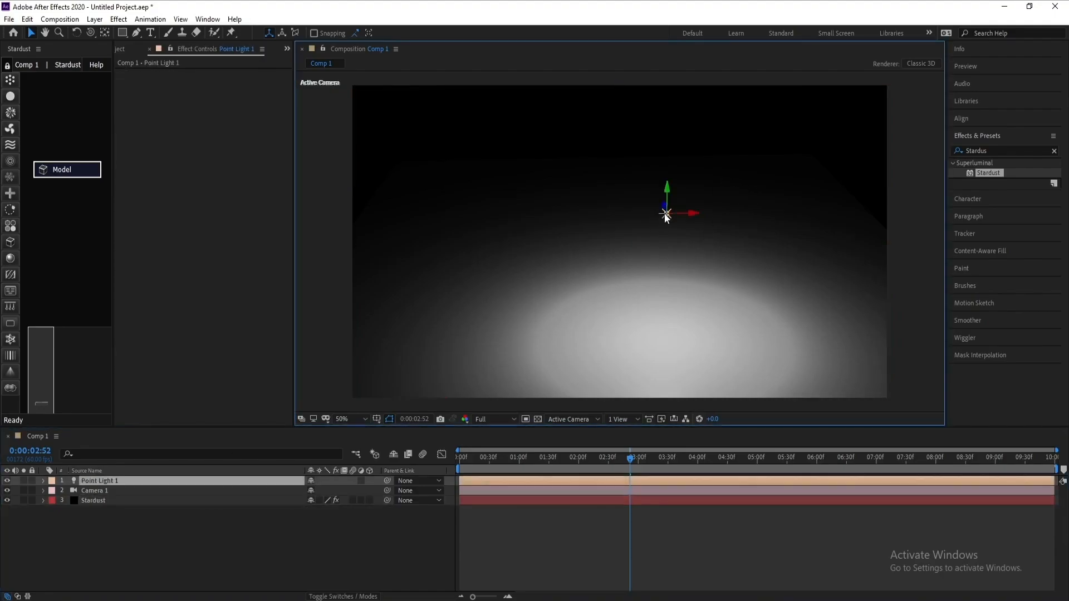
click(108, 503)
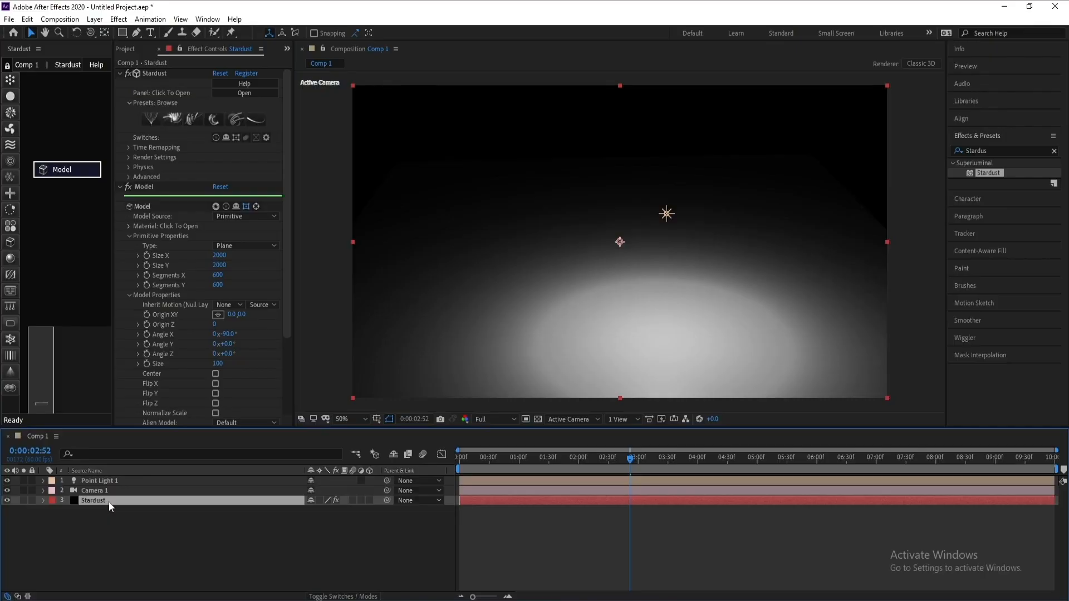
Step: Add a Deform node to the Stardust graph, connect it below the Model node, and set its deform type to Maps
drag(10, 274, 63, 215)
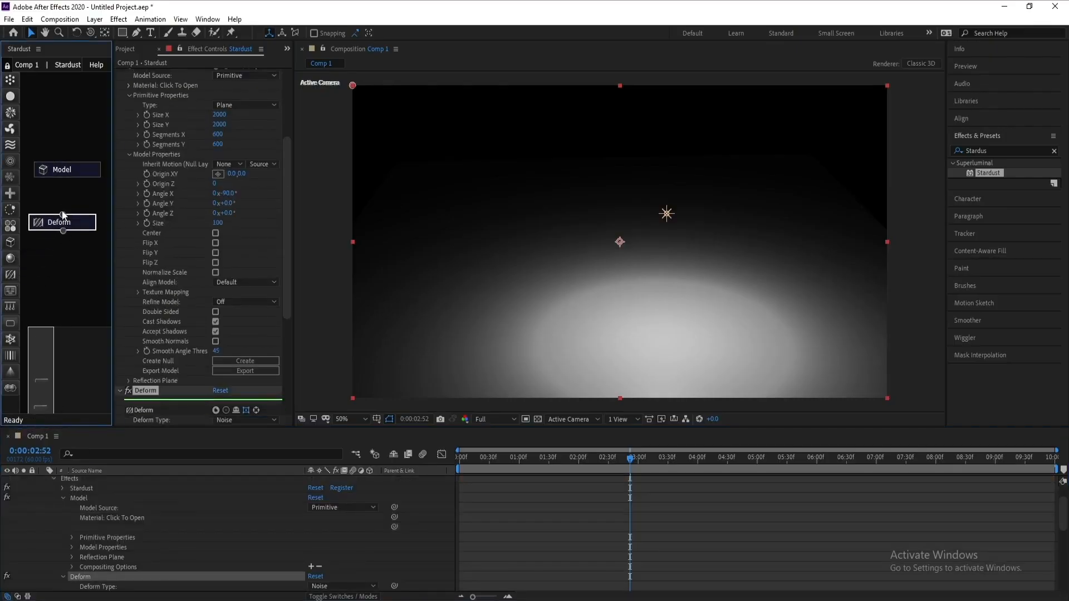
drag(64, 173, 65, 171)
drag(286, 221, 290, 326)
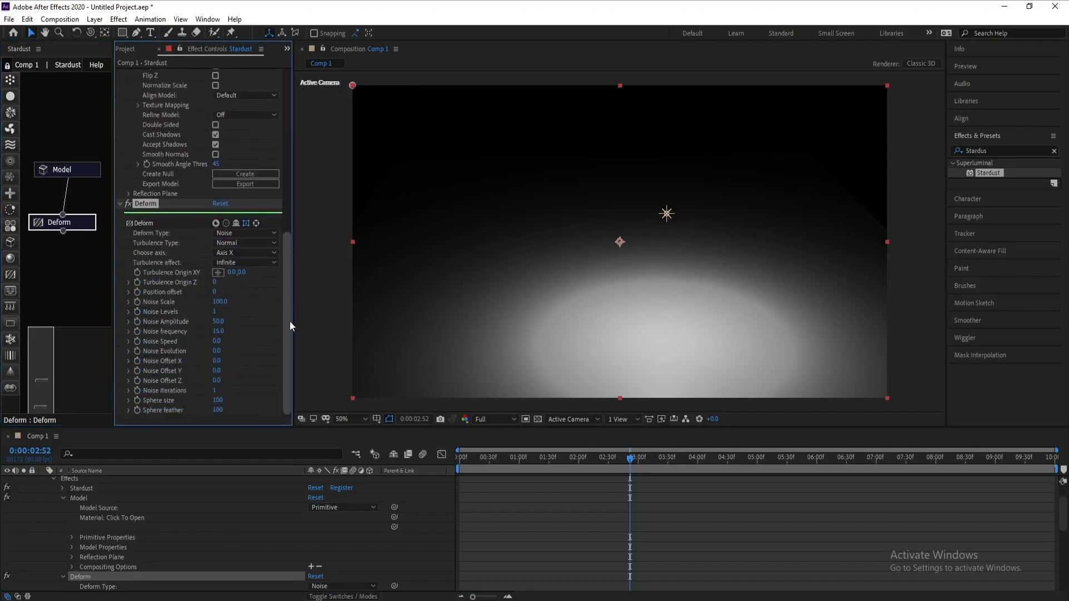
click(240, 234)
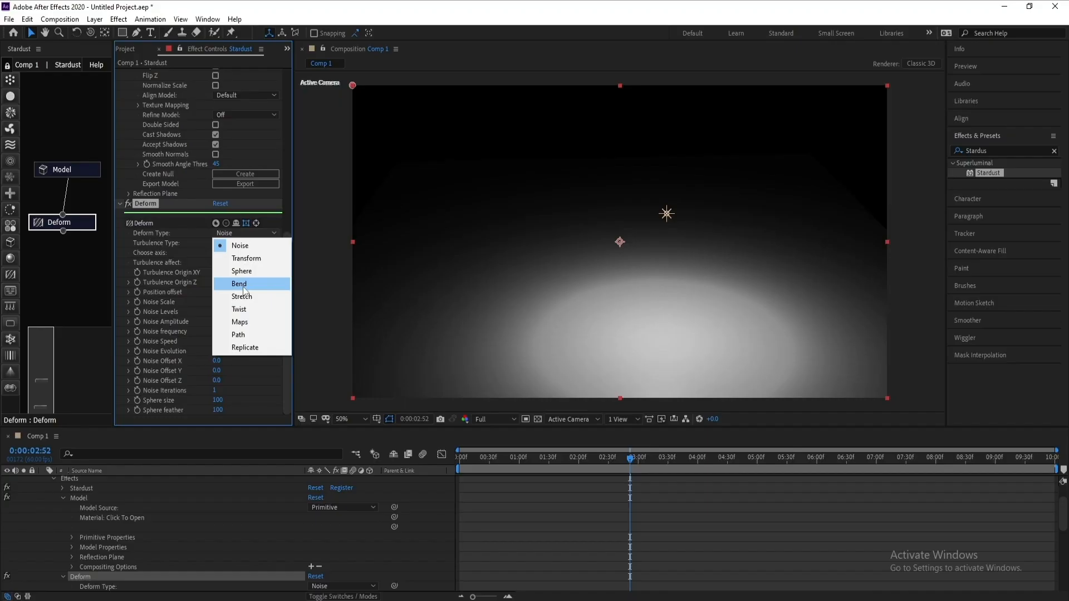
click(253, 321)
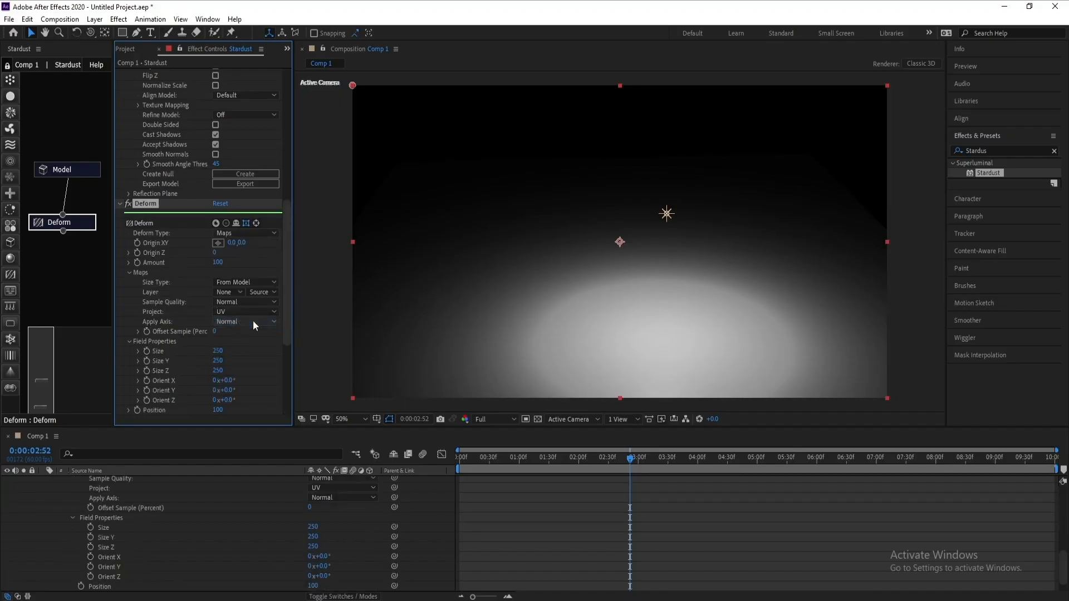
scroll(102, 532, up, 4)
click(75, 524)
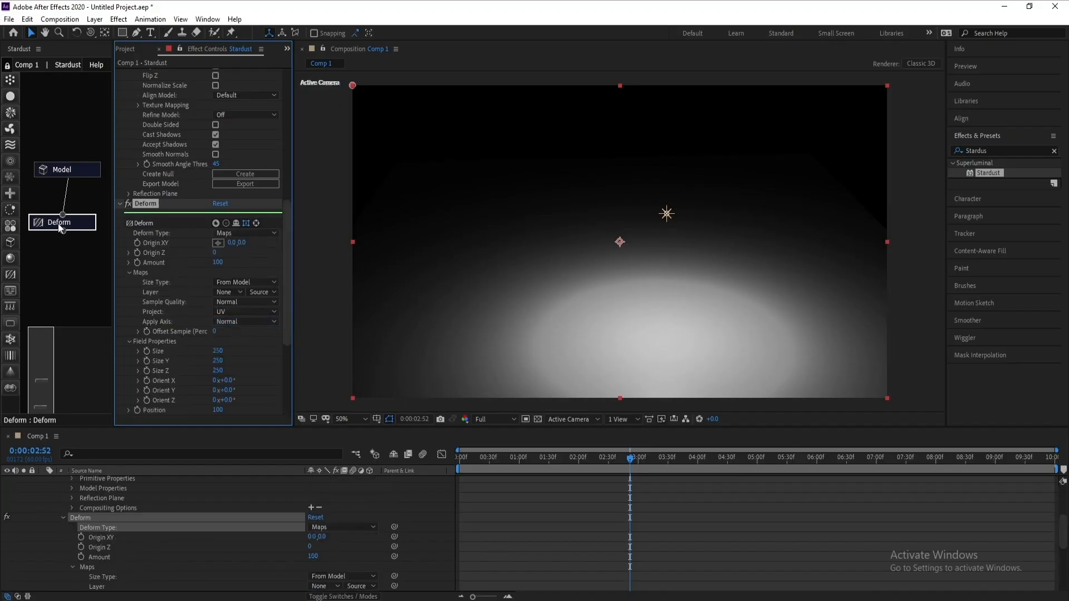
Step: Create a black 1920 x 1080 solid layer named Fractal Noise
click(95, 19)
mouse_move(167, 32)
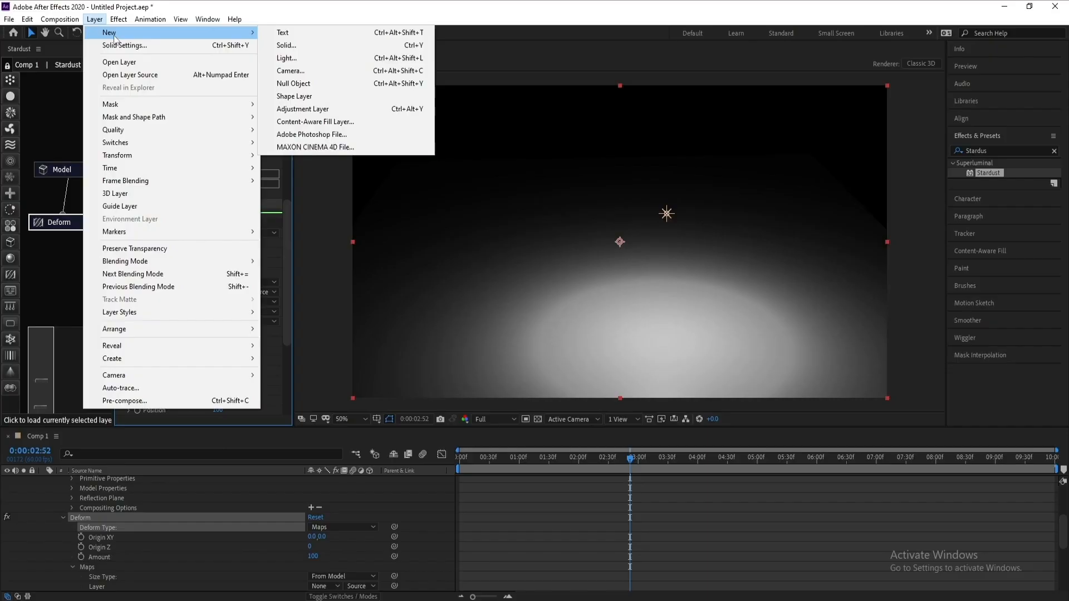
click(334, 44)
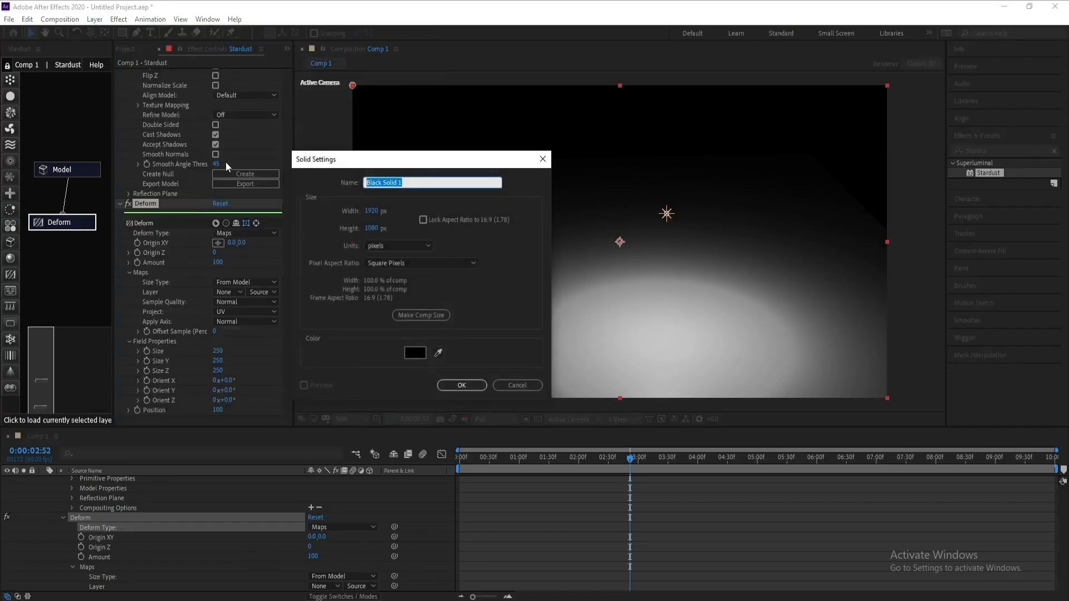
text(Fractal Noisre)
key(Return)
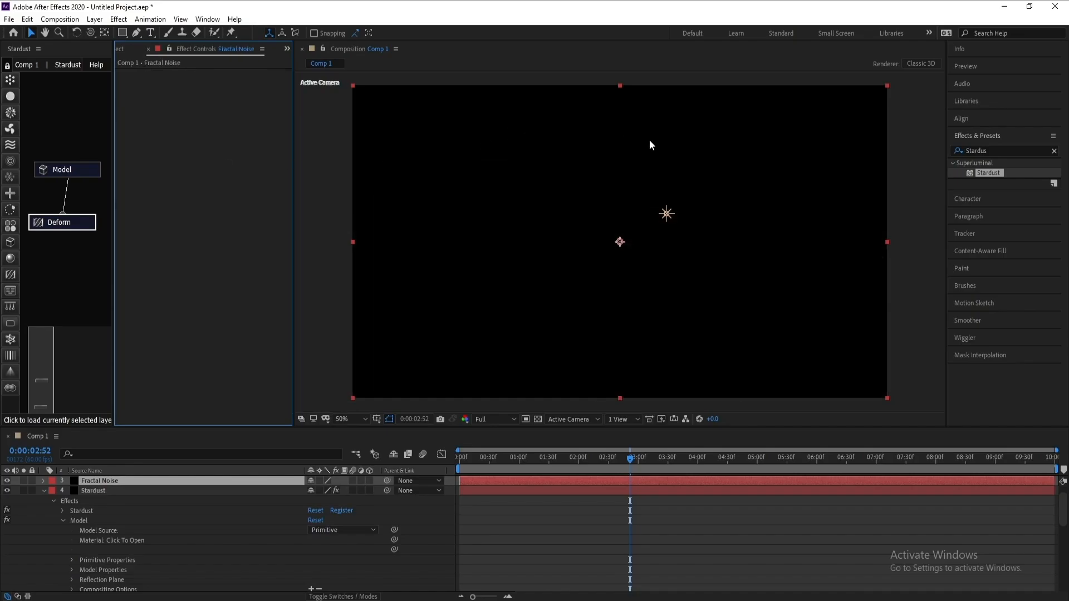
Step: Find the Noise & Grain Fractal Noise effect and apply it to the Fractal Noise solid
click(1026, 149)
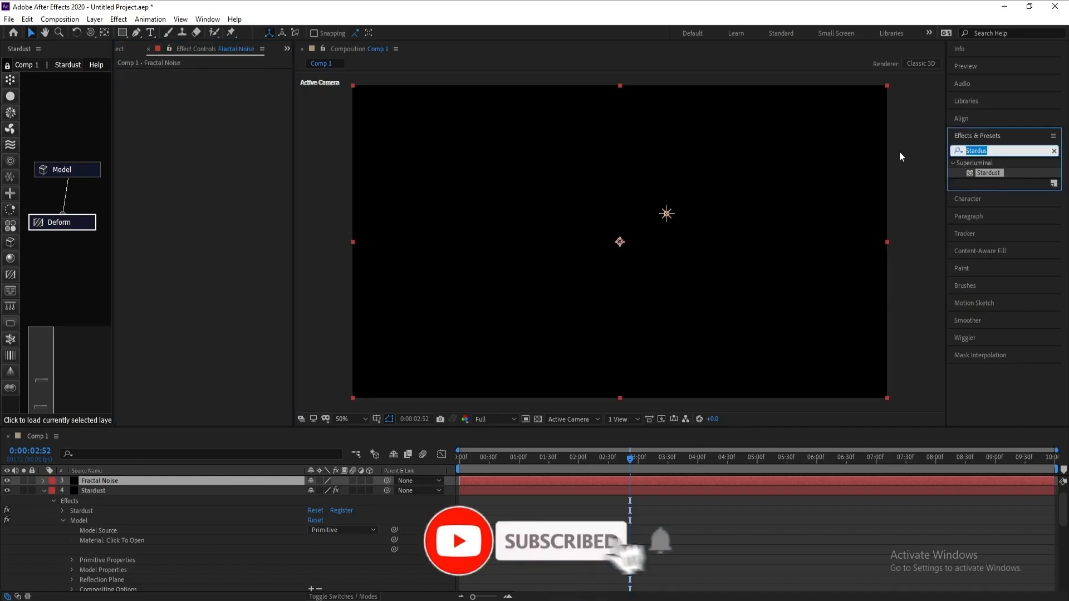
text(f)
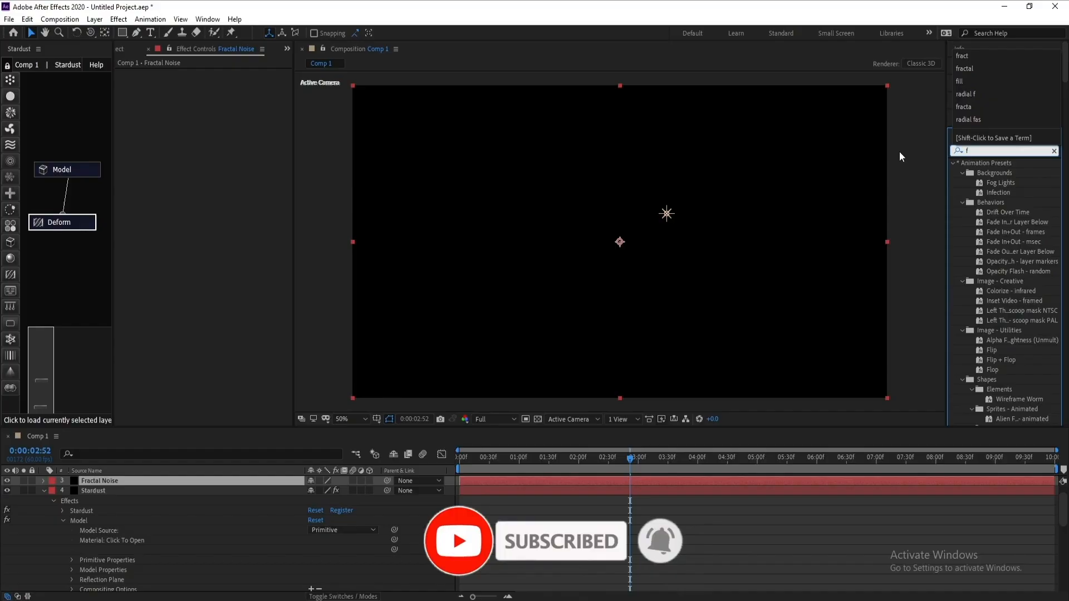
text(t)
key(BackSpace)
text(racta)
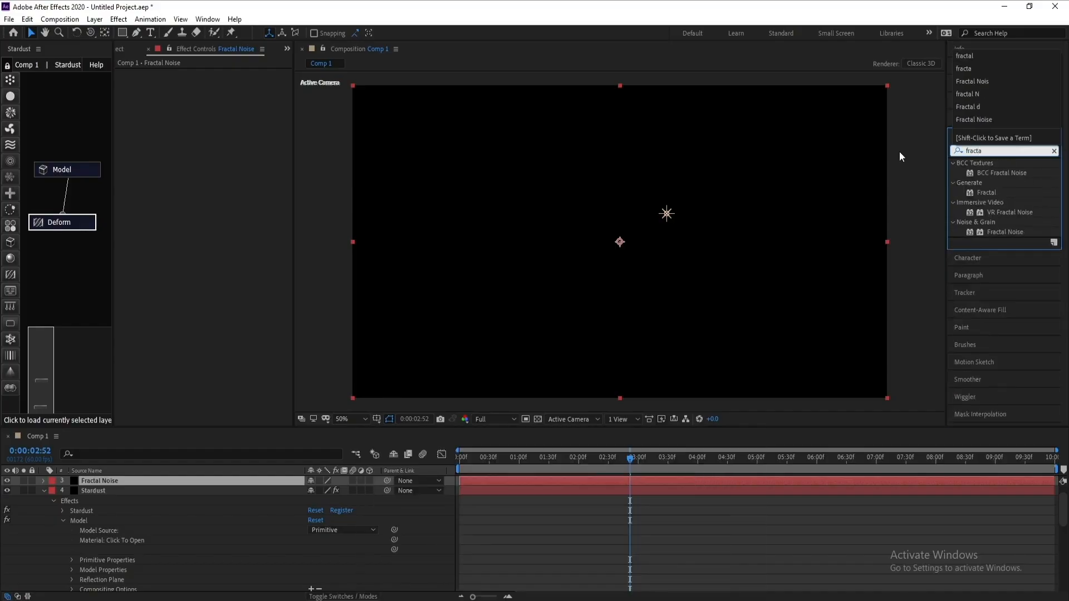
click(998, 232)
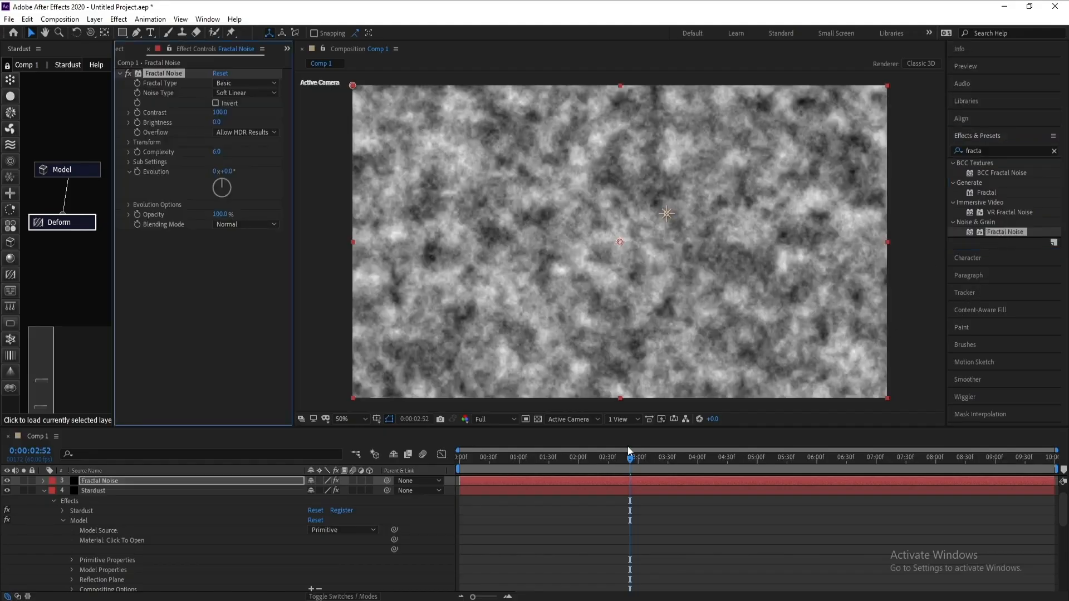
Step: Set the noise's fractal type to Dynamic Twist, contrast to 114 and brightness to -20
click(236, 84)
click(263, 183)
drag(221, 111, 208, 125)
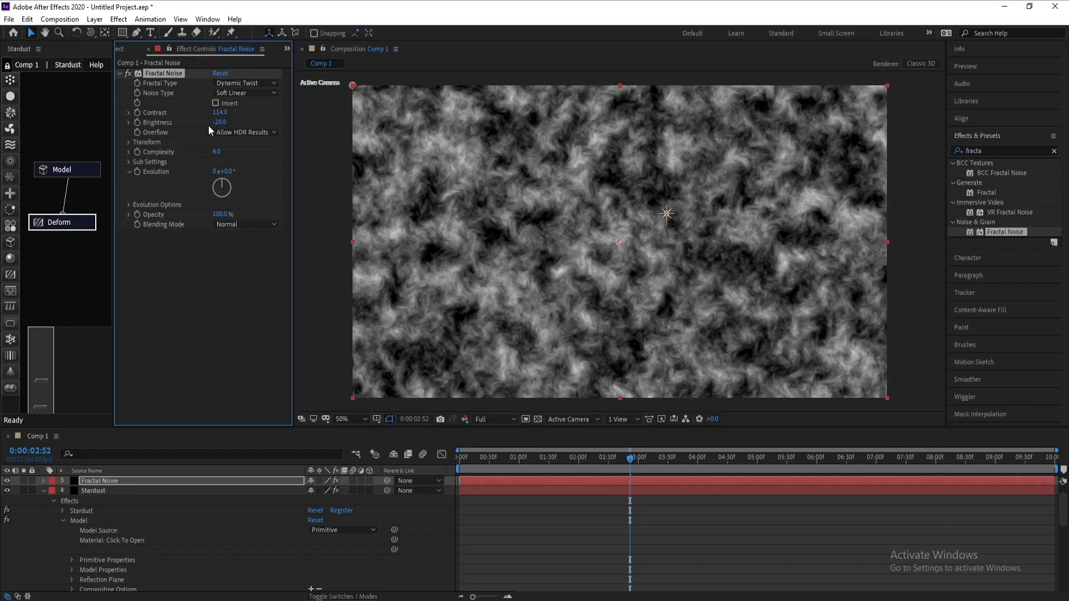
Step: Set the fractal noise scale to 204 and complexity to 4.9, and scrub back to 0:00:01:57
click(129, 143)
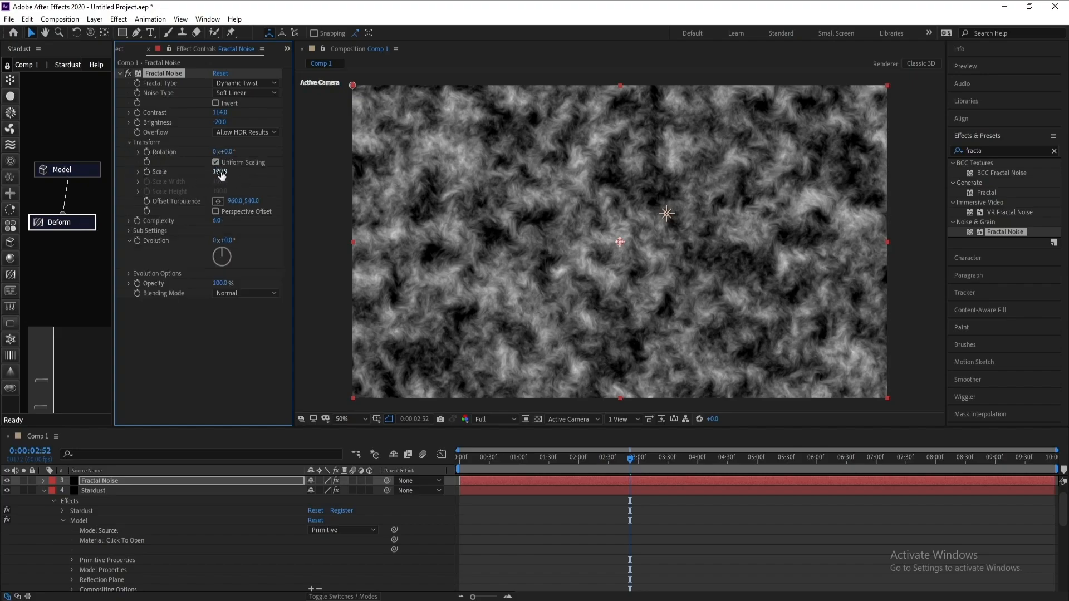
drag(222, 174, 283, 178)
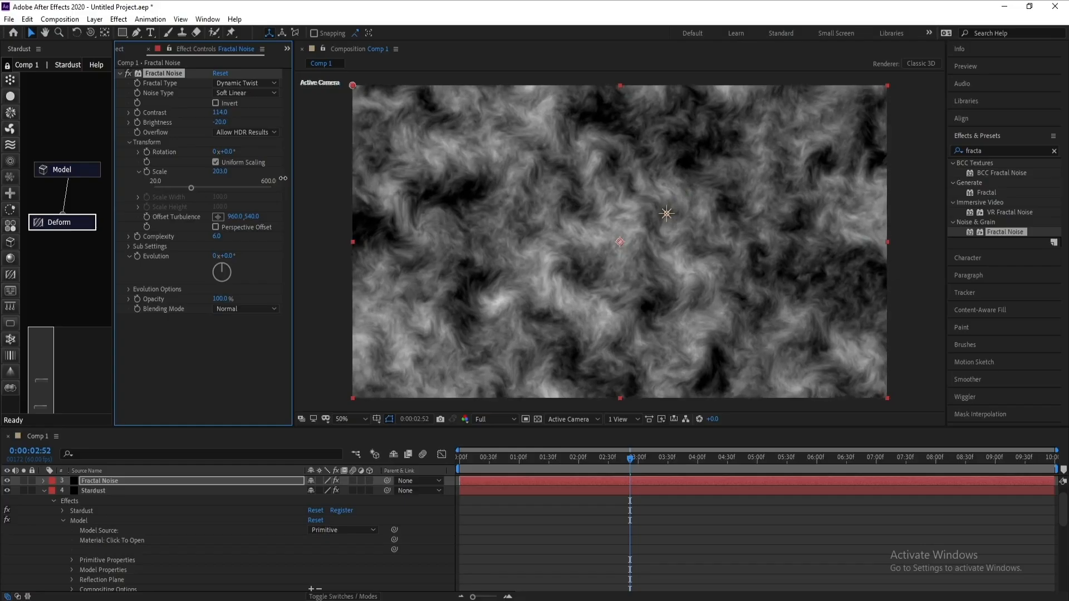
drag(283, 178, 284, 178)
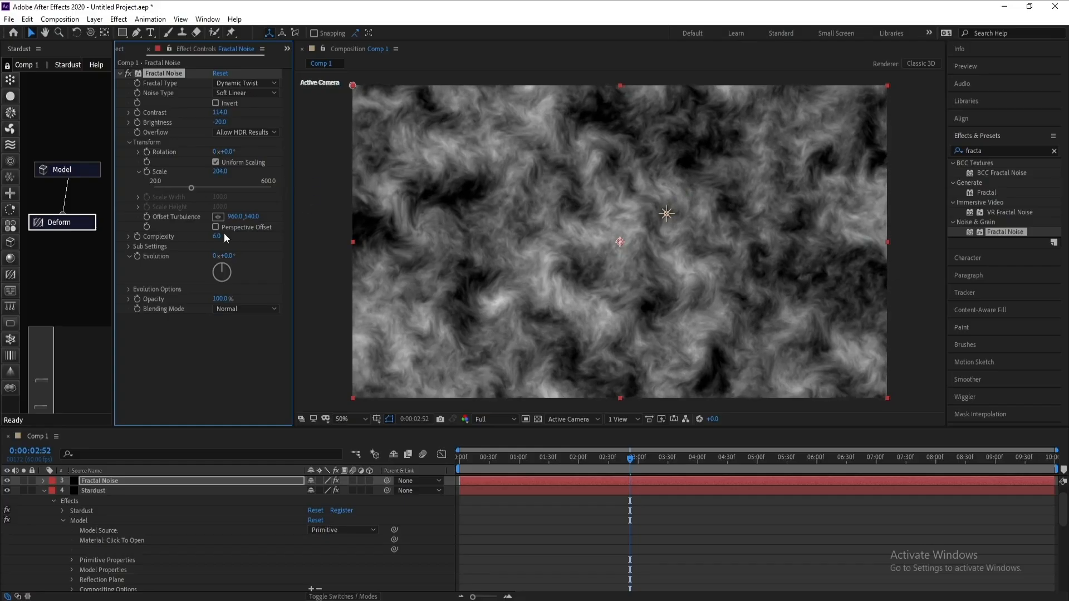
drag(219, 241, 159, 244)
drag(631, 474, 576, 473)
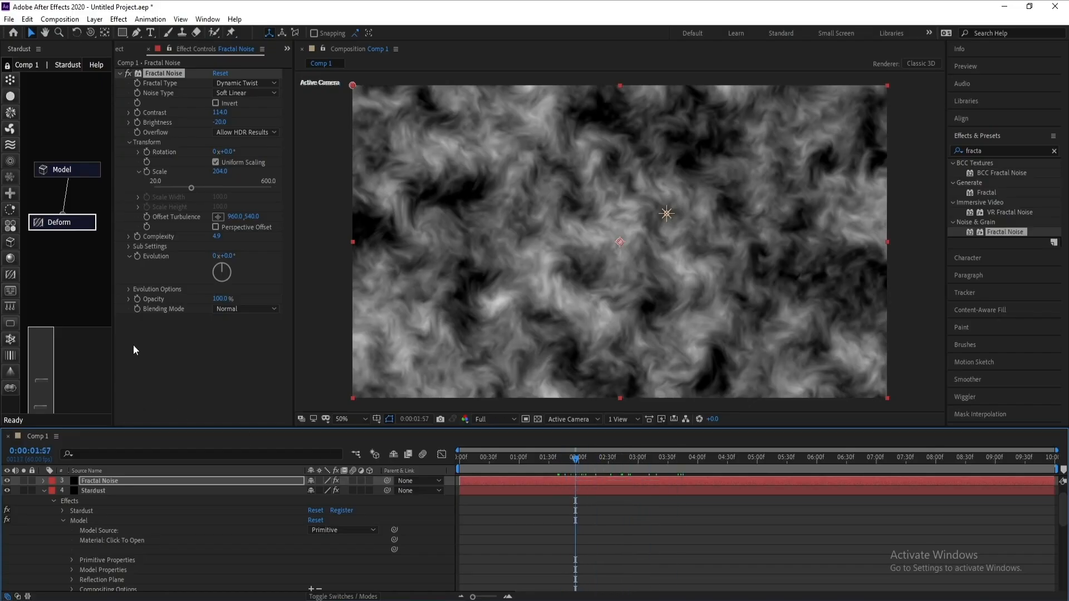
Step: Animate the noise's Evolution with the expression time*100 and preview the motion
alt+click(138, 258)
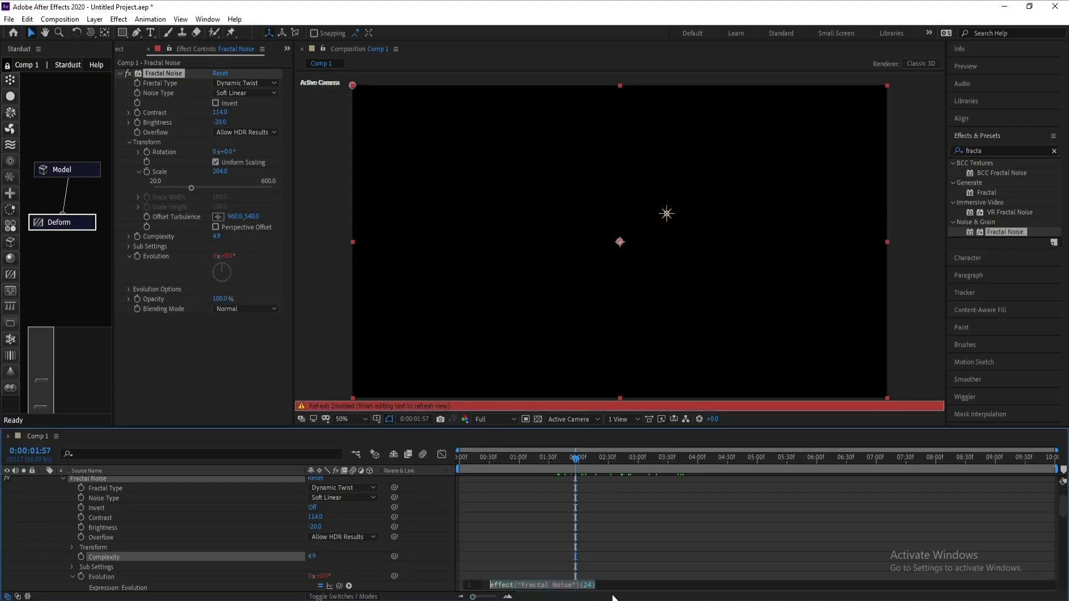
text(time)
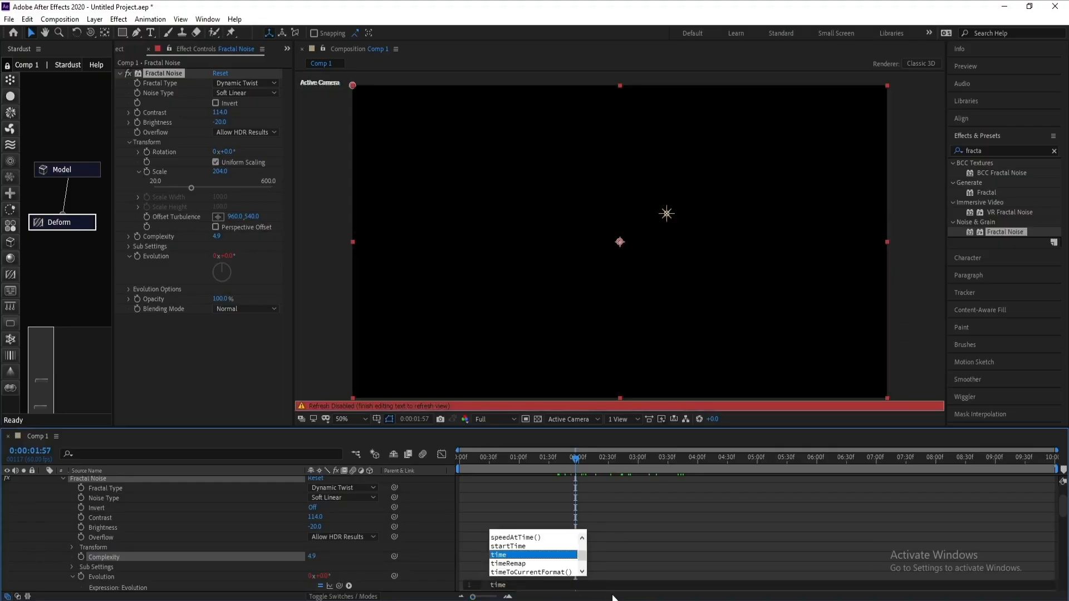
text(()
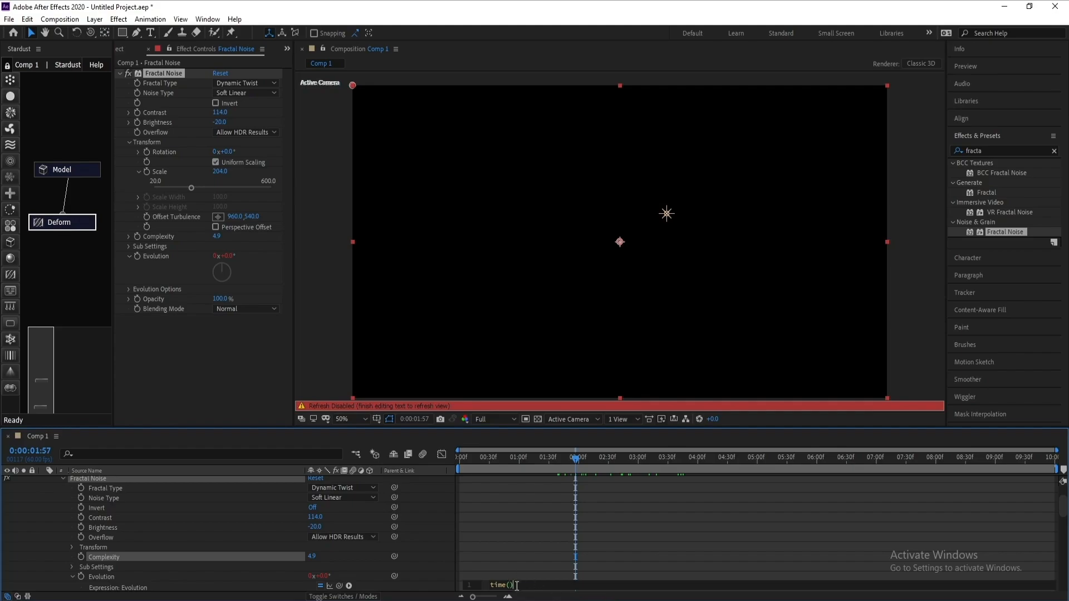
drag(514, 586, 506, 586)
key(BackSpace)
text(*100)
click(325, 364)
key(space)
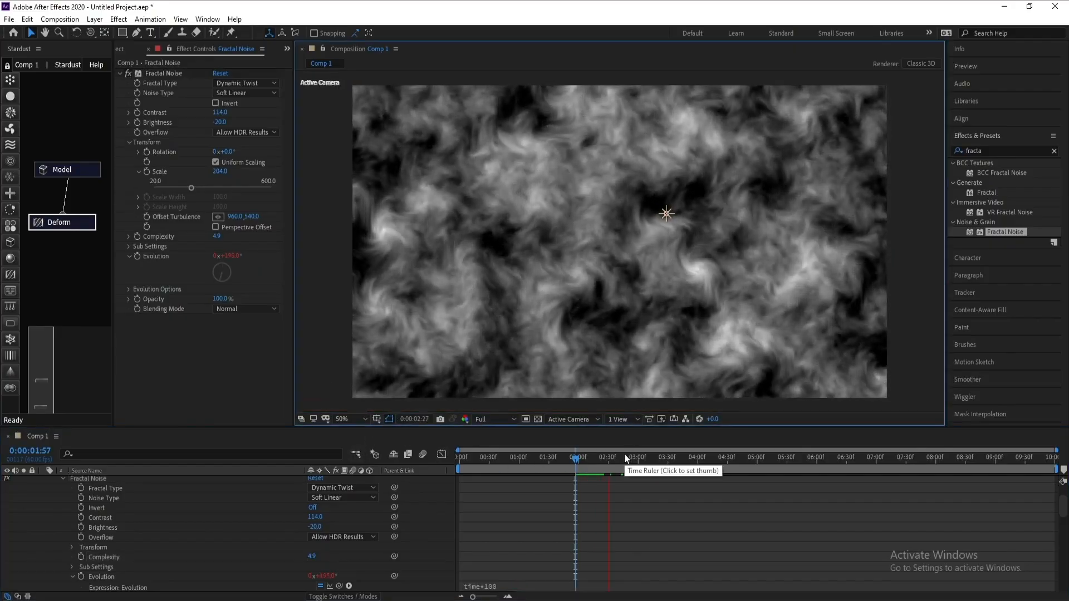
key(space)
Step: Keyframe Offset Turbulence at the composition's start, move it to 1526, 204 at 0:00:09:59, and preview the animation from the beginning
drag(623, 459, 304, 434)
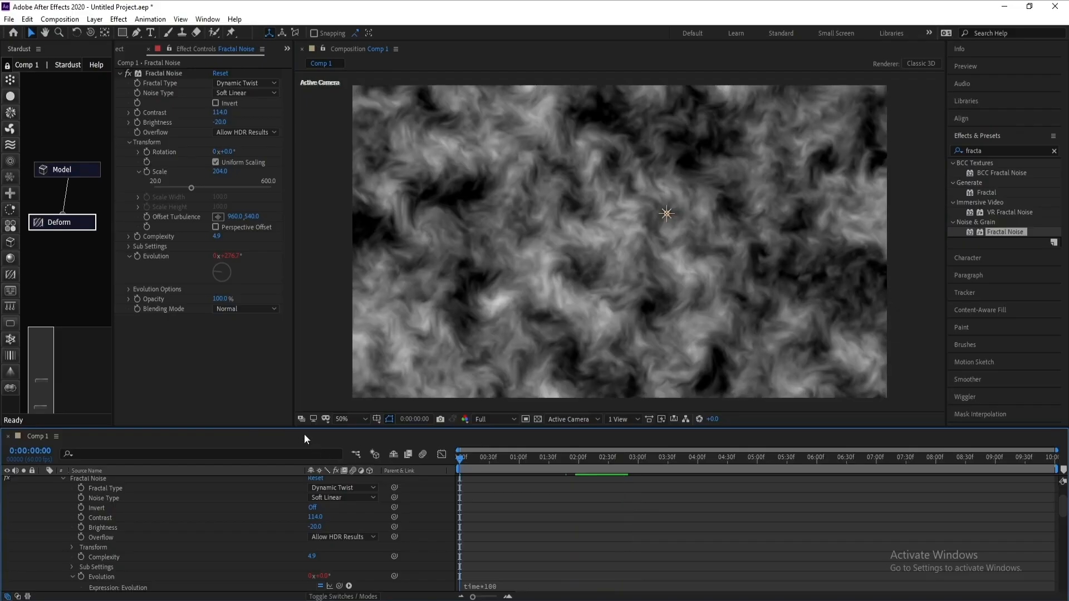
click(145, 220)
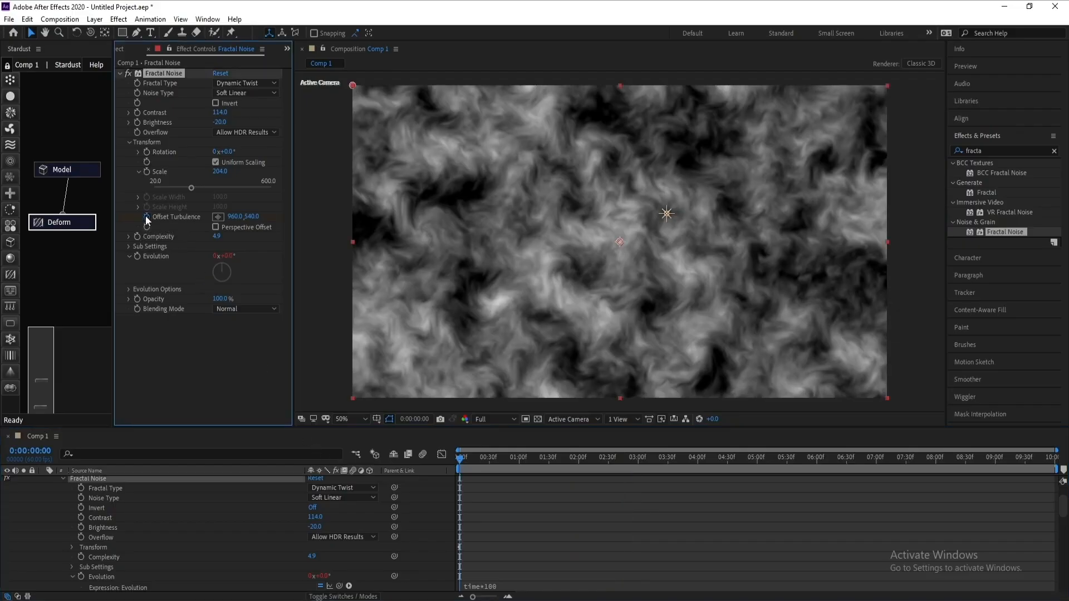
drag(1001, 461, 1055, 461)
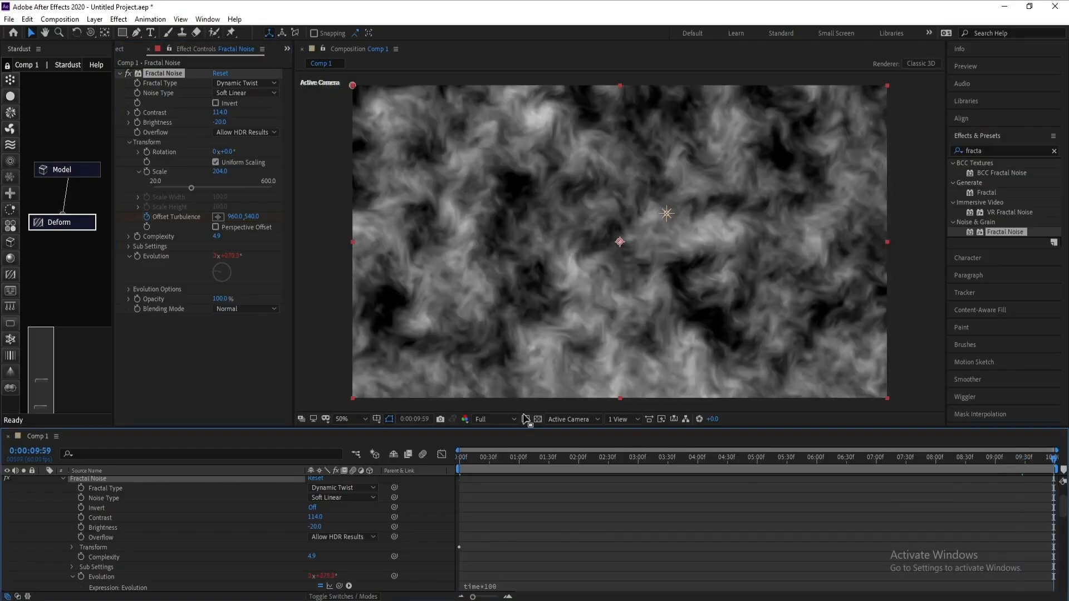
drag(621, 242, 778, 143)
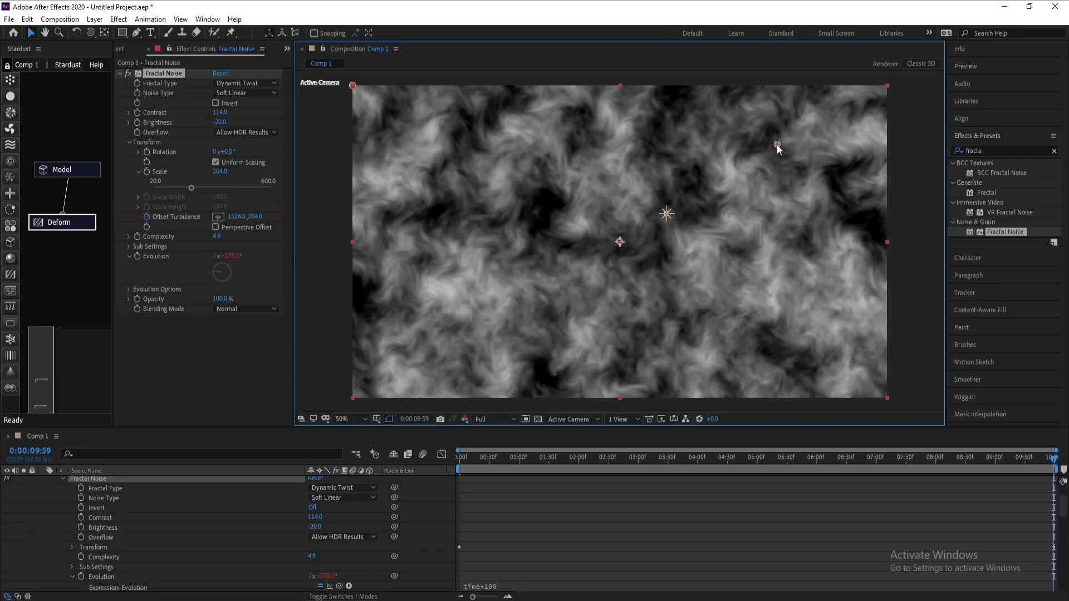
click(463, 458)
key(space)
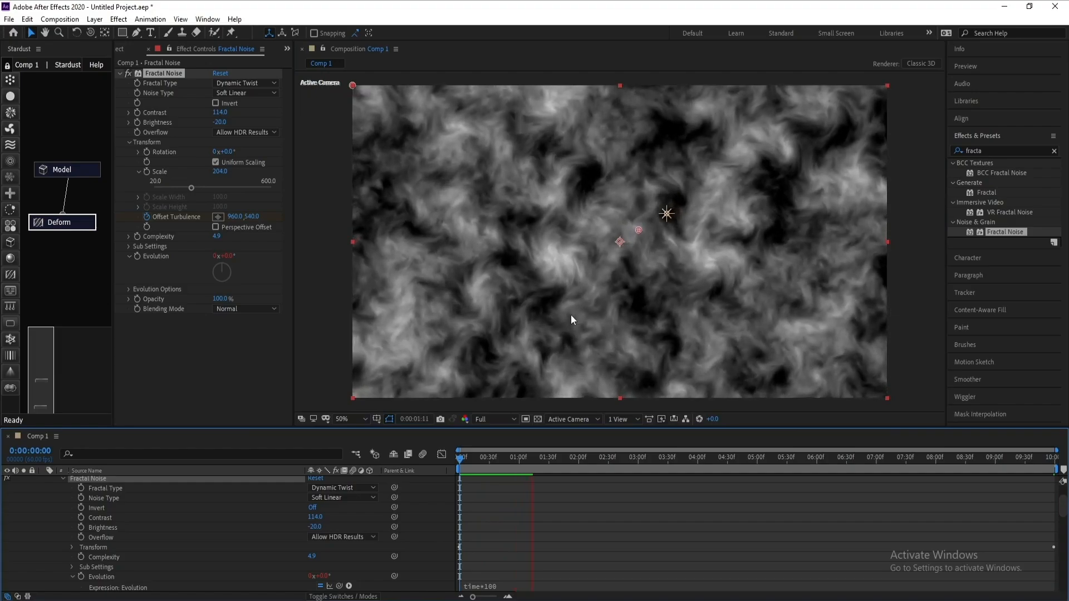
key(space)
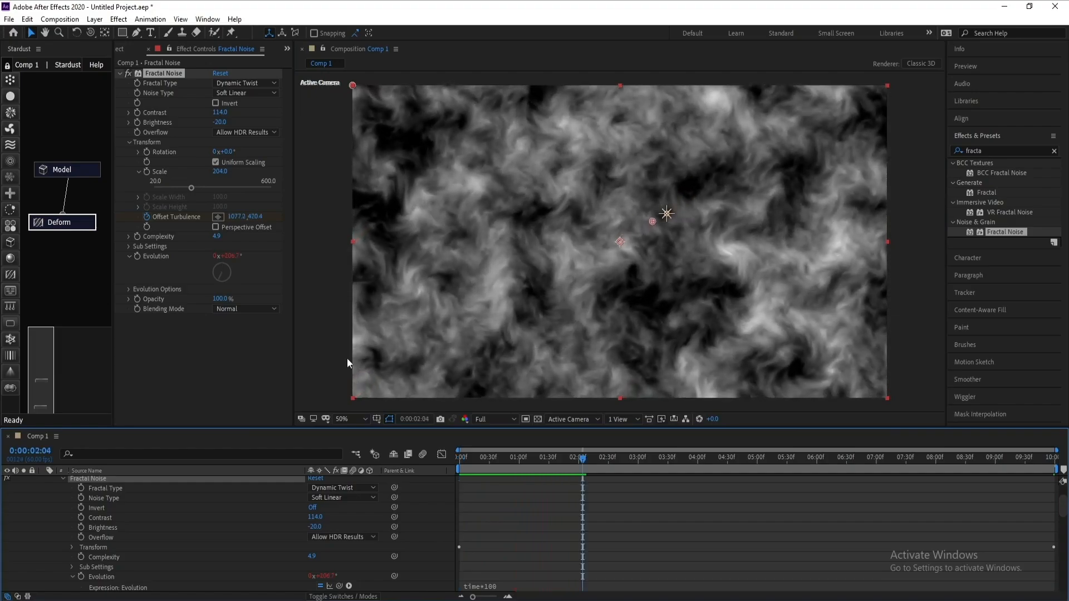
Step: Pre-compose the Fractal Noise layer as Fractal Noise, moving all attributes into the new composition
scroll(48, 530, up, 3)
click(44, 503)
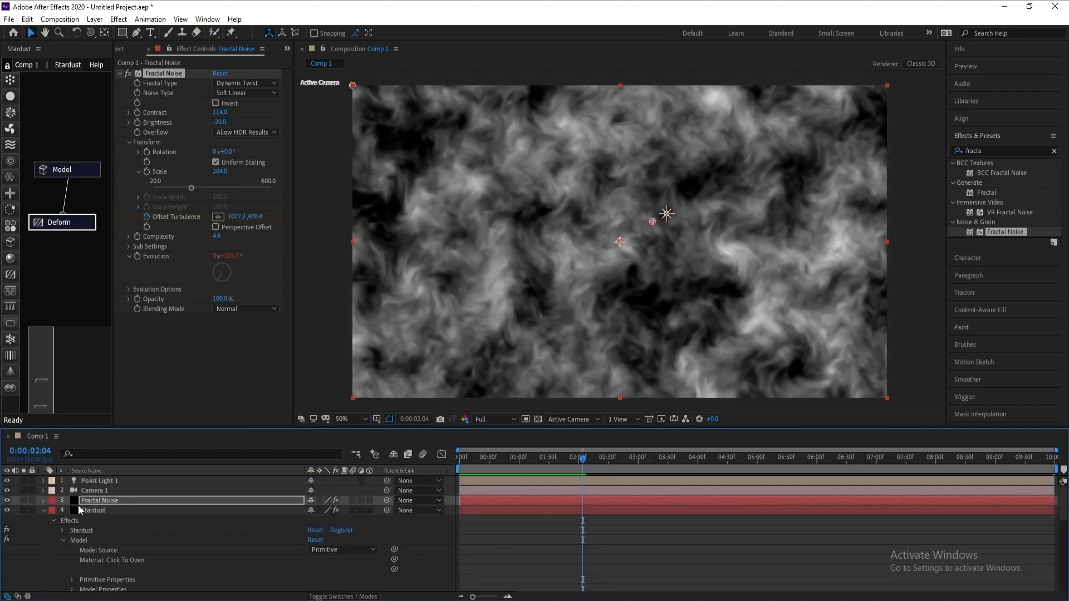
right_click(95, 504)
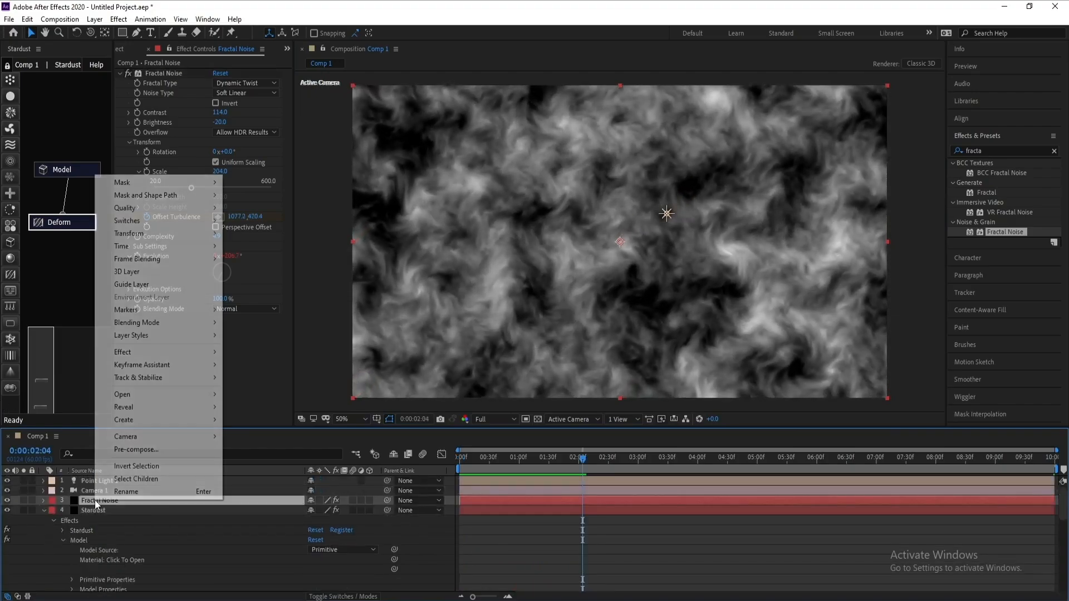
click(131, 452)
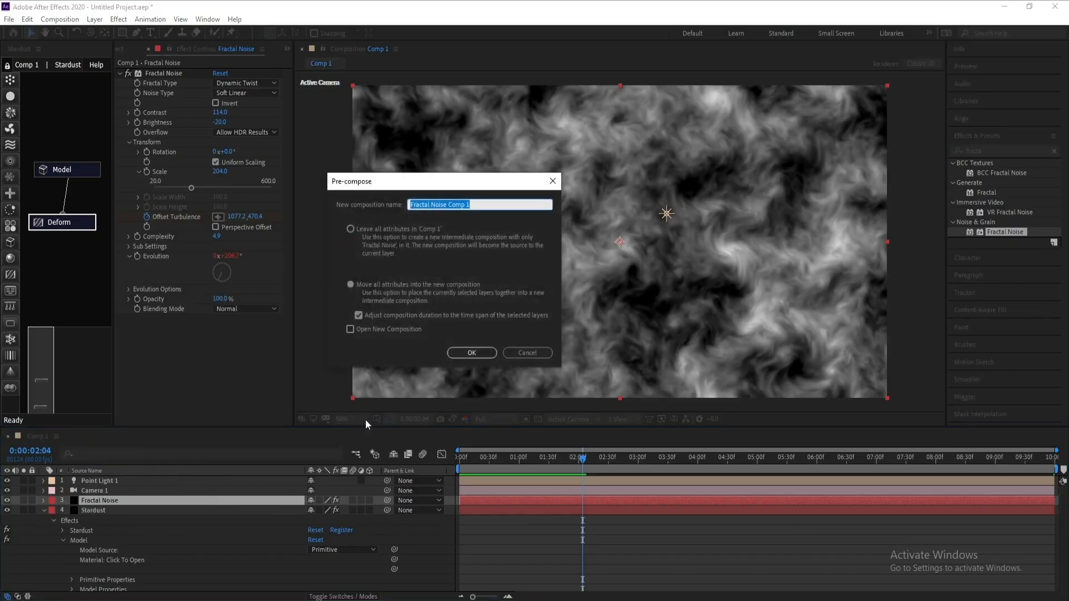
drag(471, 204, 446, 205)
click(474, 353)
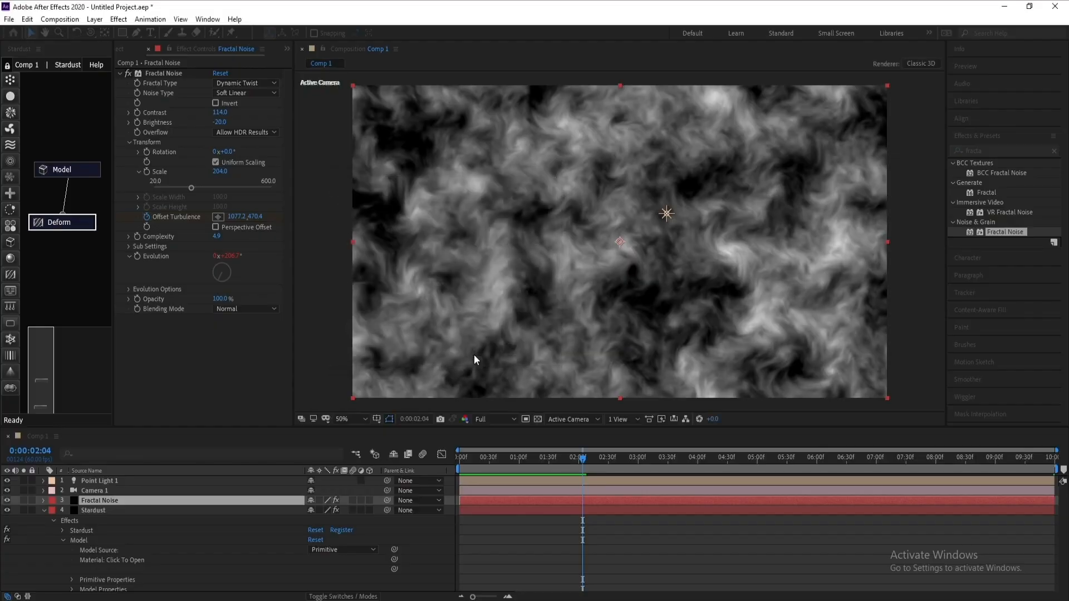
Step: Move the Fractal Noise precomp below the Stardust layer and hide it
click(44, 511)
drag(101, 501, 102, 520)
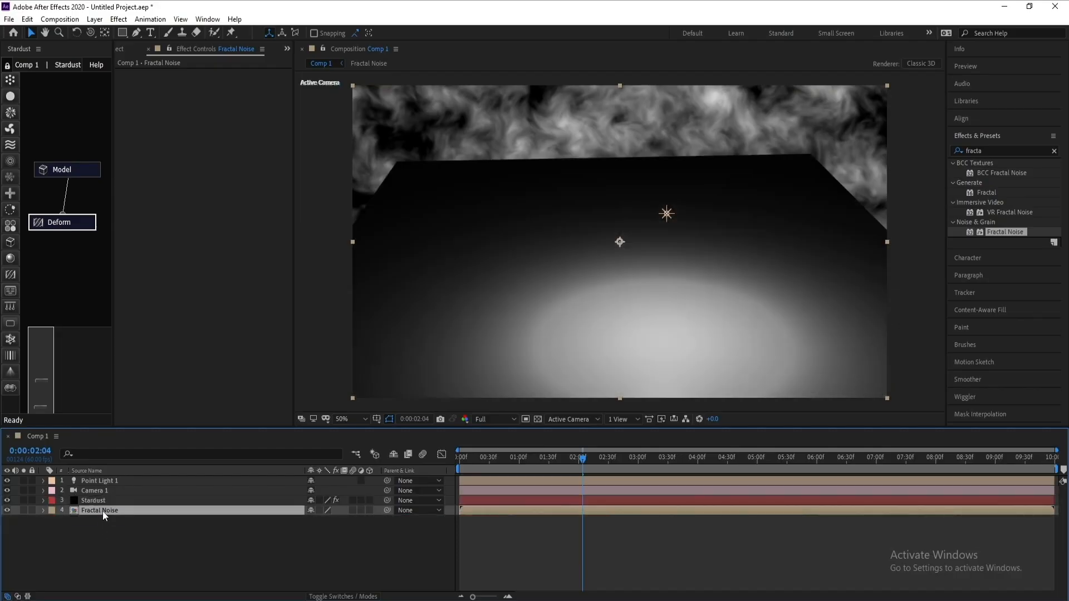
click(7, 510)
Step: Use the Fractal Noise layer as the Stardust Deform node's map layer and set its sample quality to High
click(94, 503)
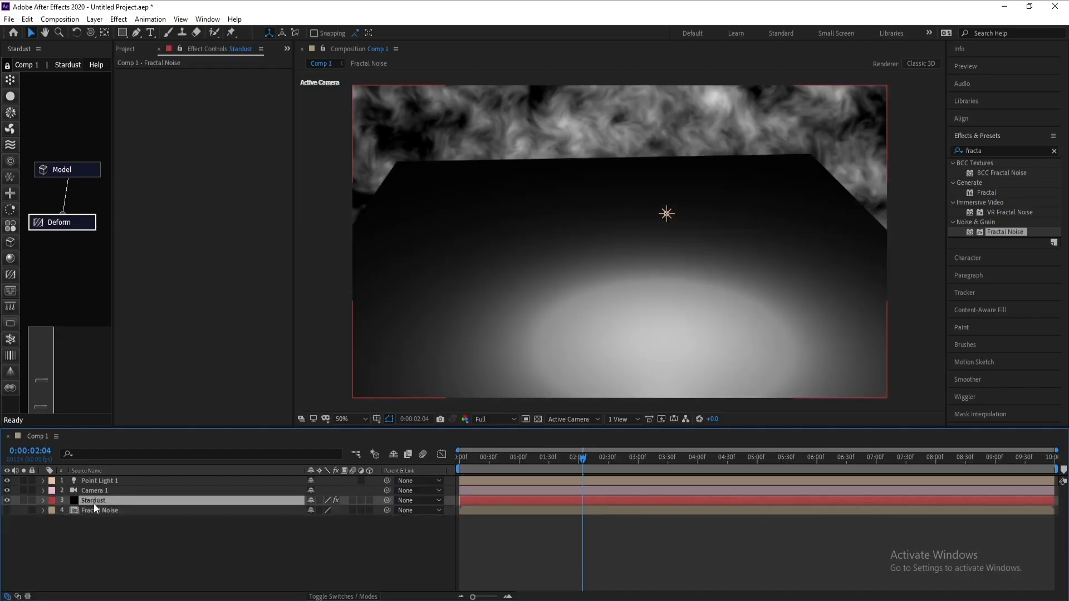
click(73, 228)
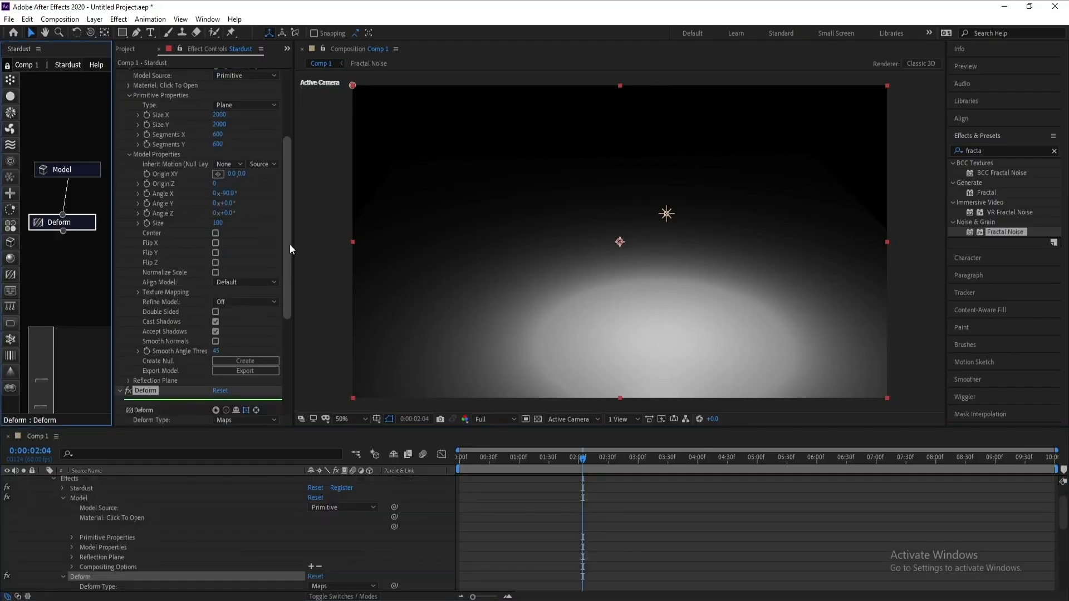
drag(290, 244, 335, 298)
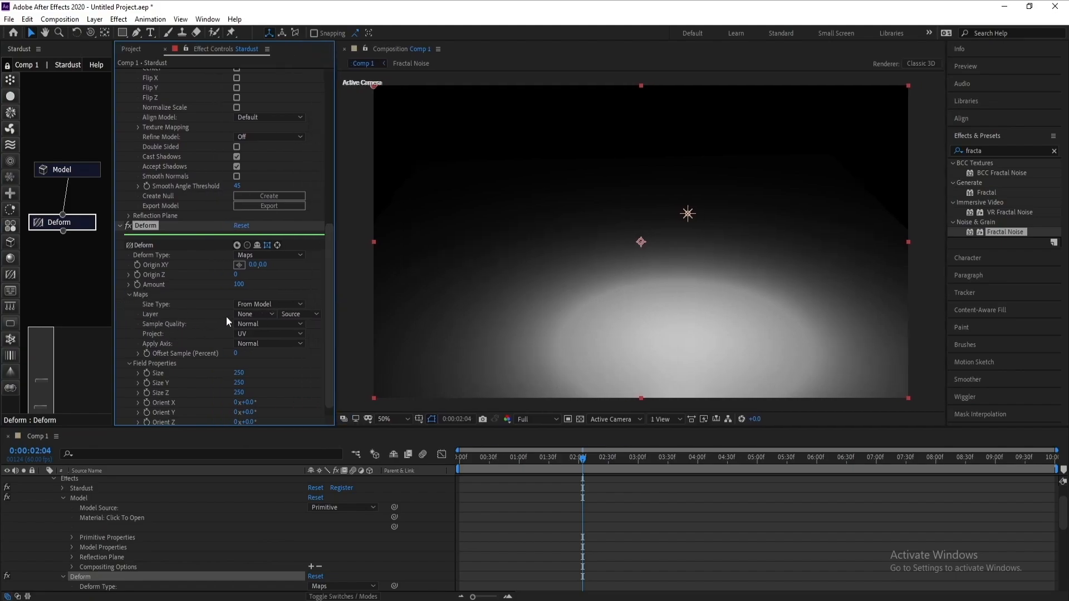
click(248, 316)
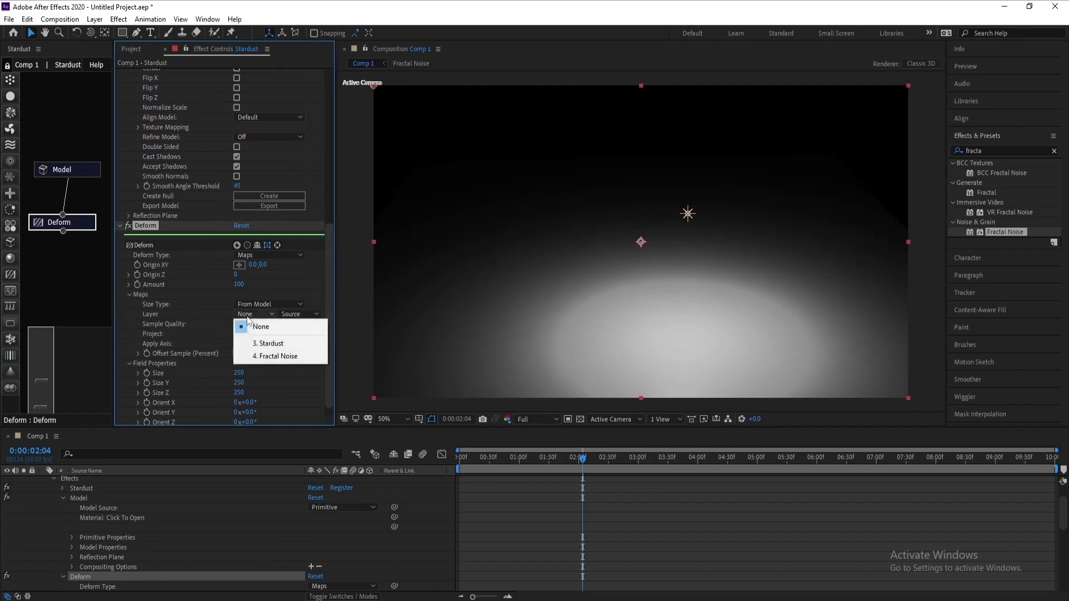
click(299, 359)
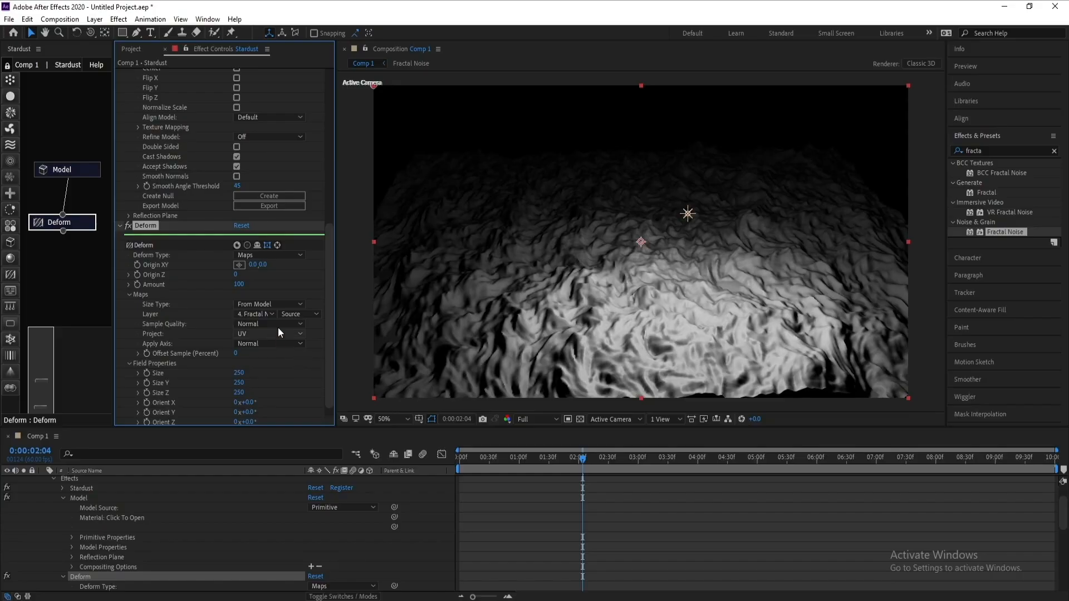
click(279, 324)
click(288, 350)
Step: Add a Material node to the Stardust layer's node tree and connect it to the Model node
scroll(132, 517, up, 2)
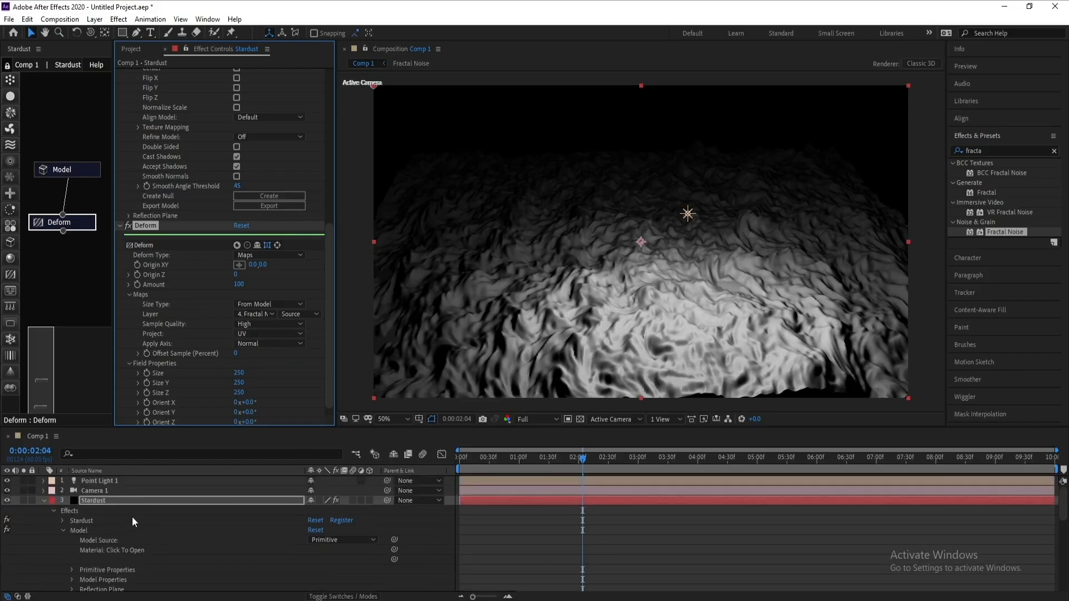
click(44, 500)
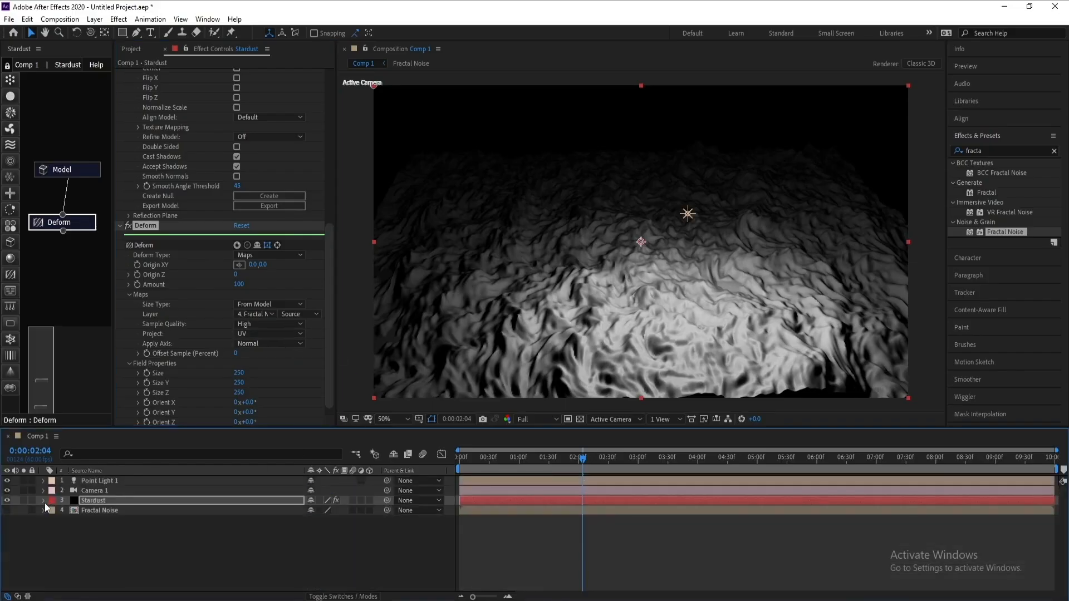
click(101, 502)
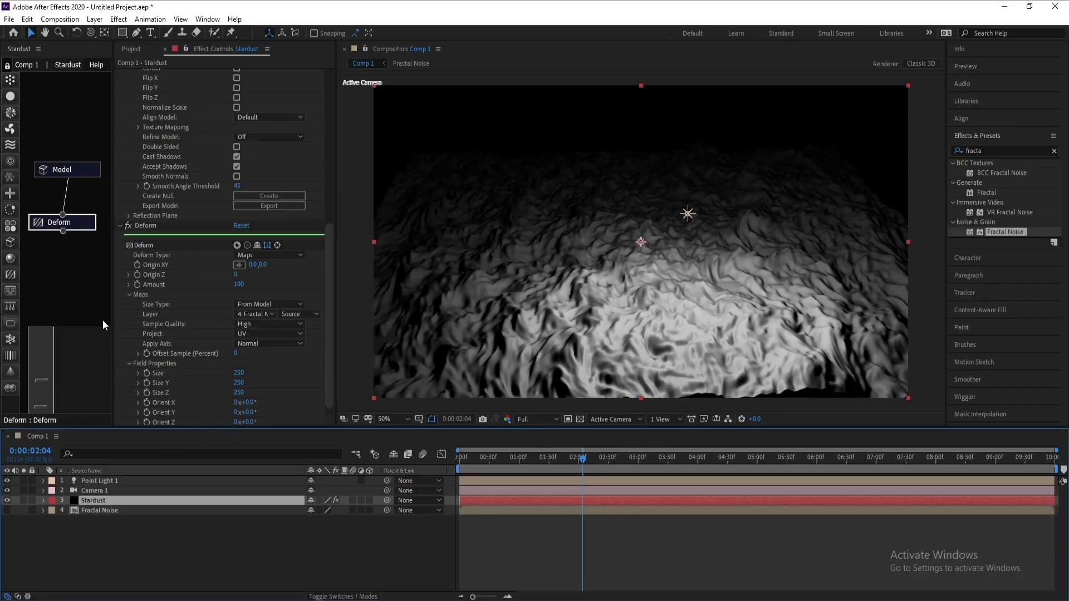
drag(114, 270, 143, 270)
drag(337, 288, 380, 288)
click(10, 258)
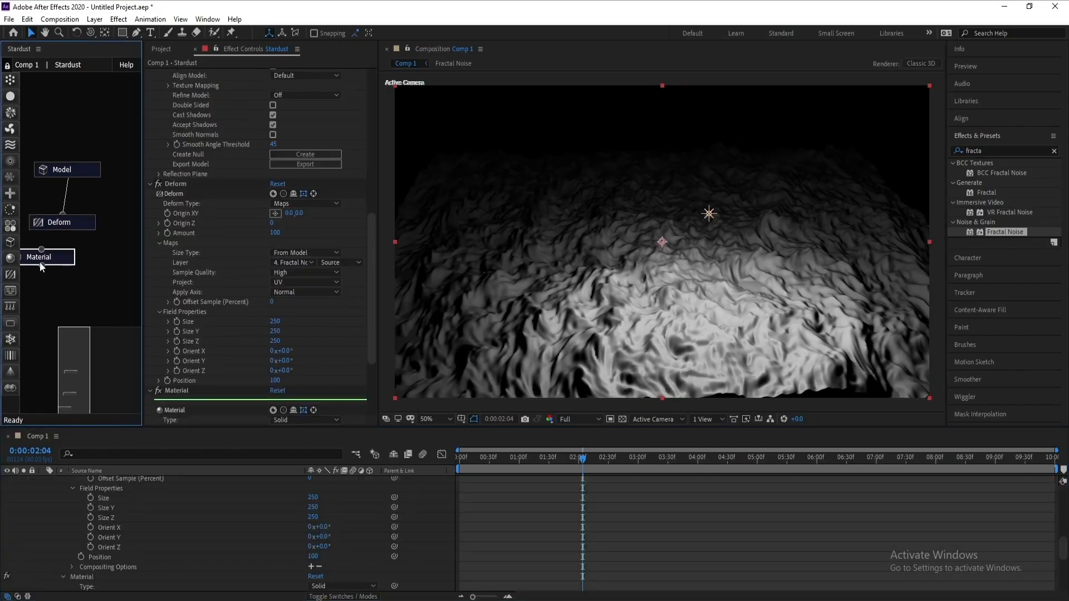
drag(39, 262, 76, 178)
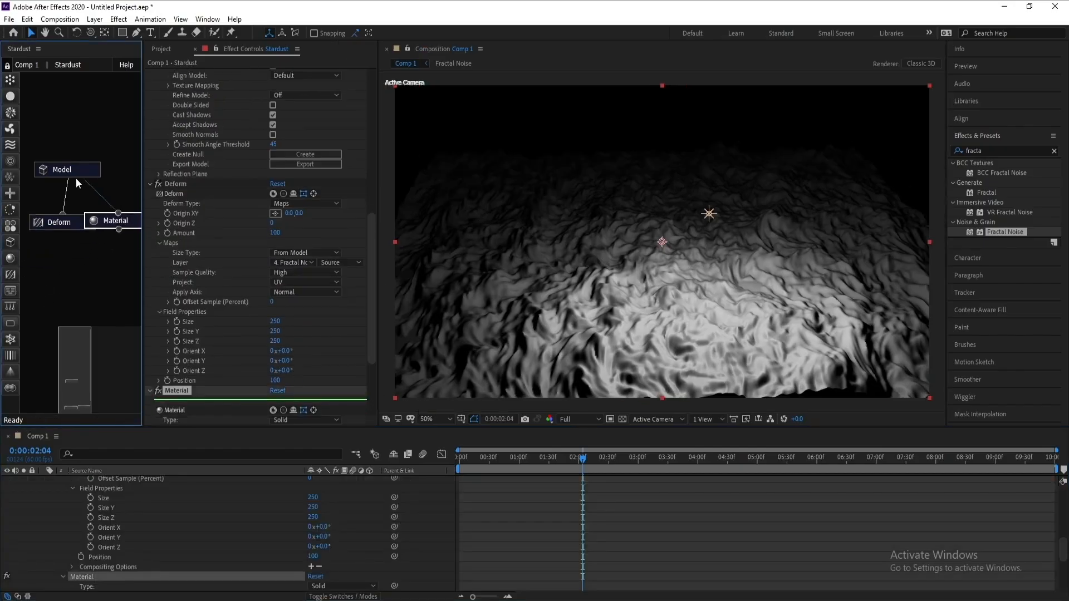
Step: Set the Material node's diffuse color to a golden orange
scroll(250, 299, down, 4)
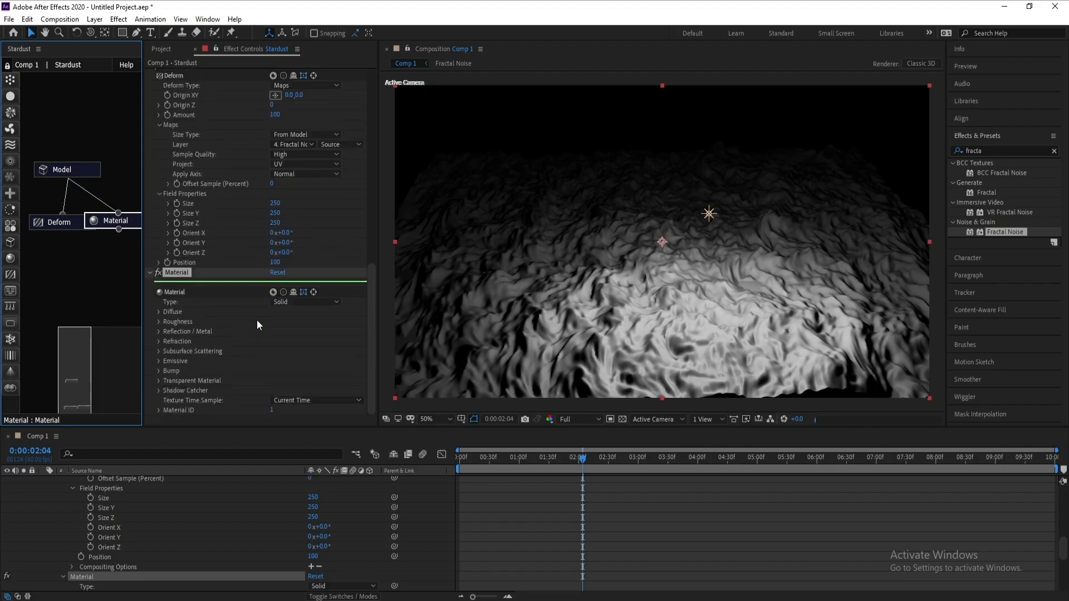
click(158, 313)
click(275, 341)
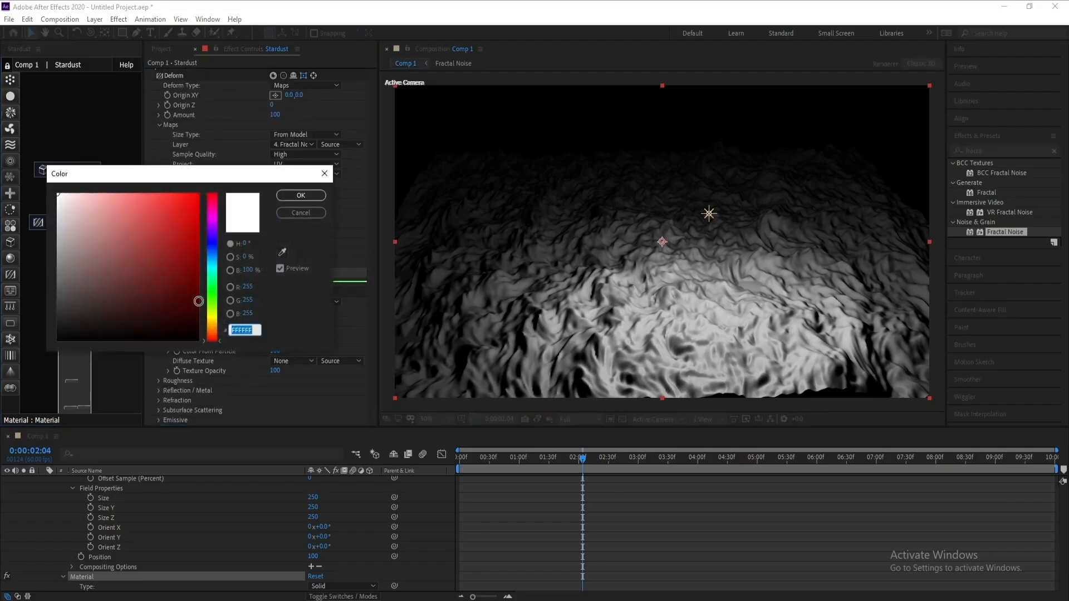
click(212, 324)
click(198, 194)
click(213, 329)
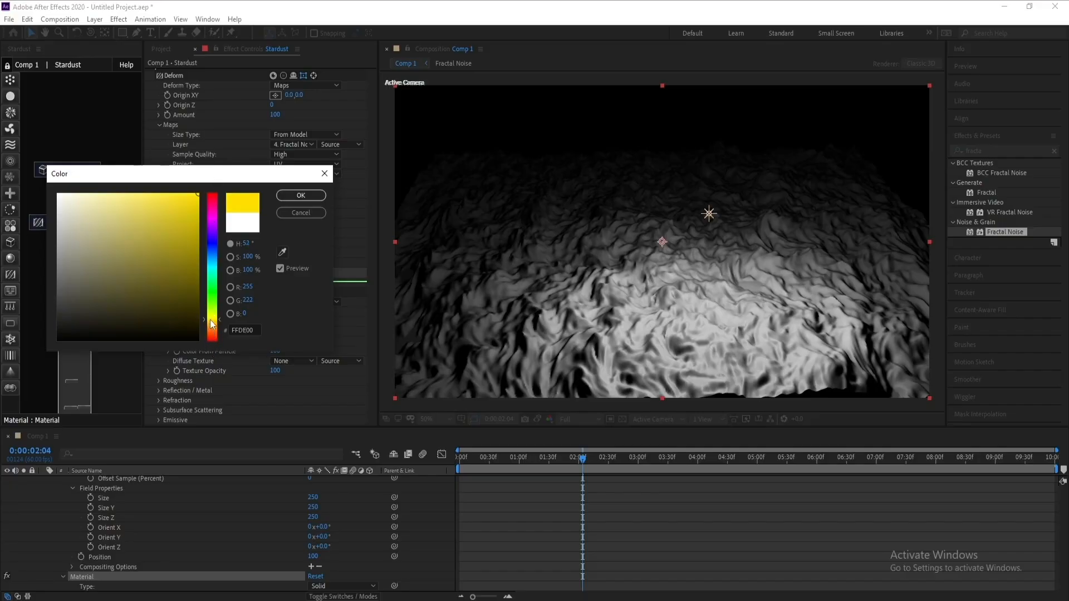
click(293, 198)
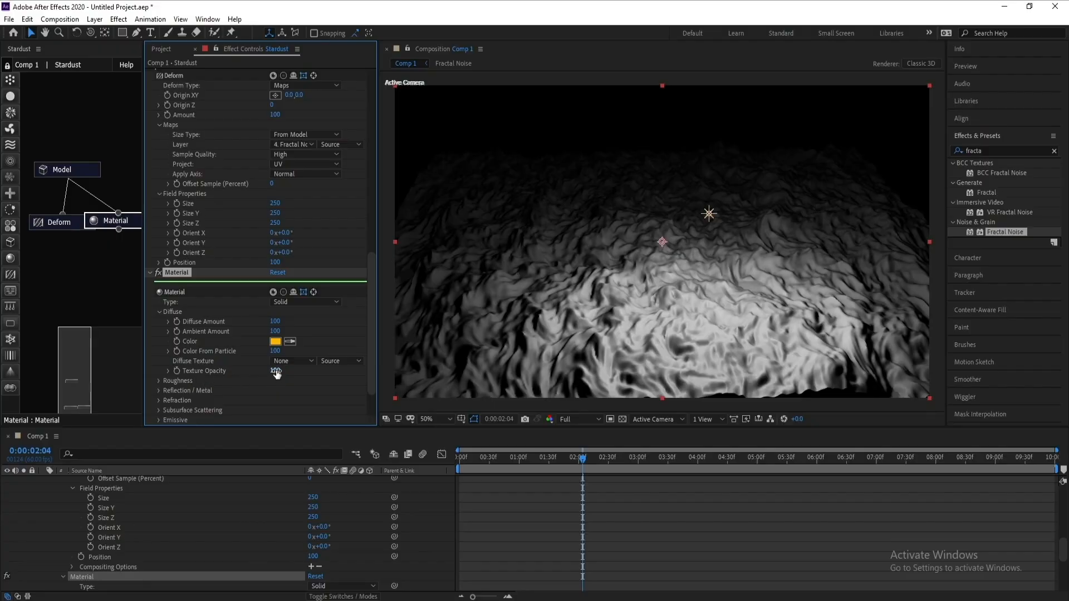
drag(277, 374, 3, 350)
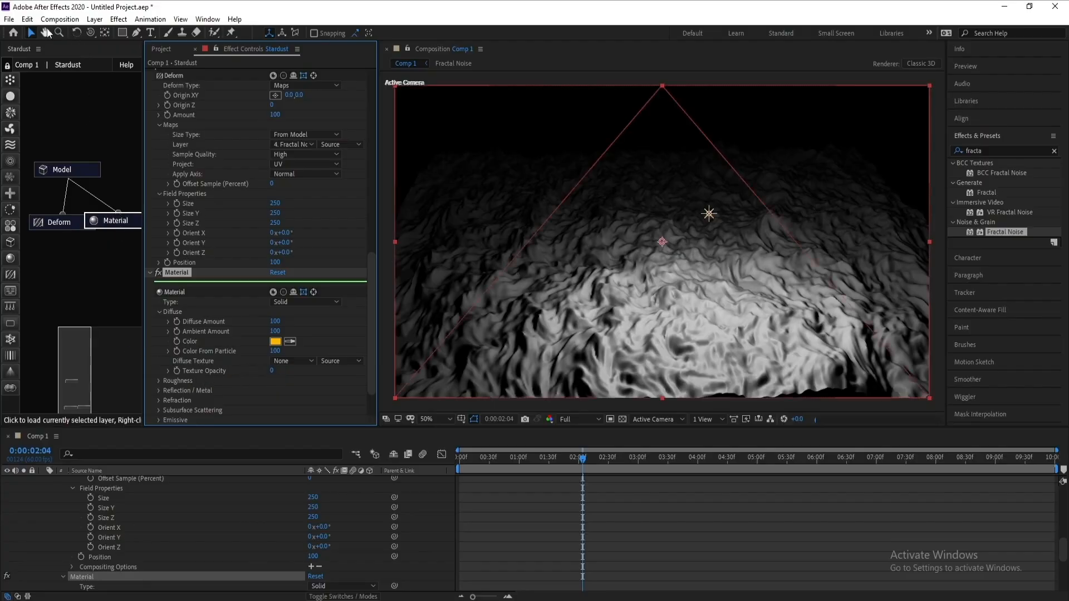
click(27, 19)
click(42, 26)
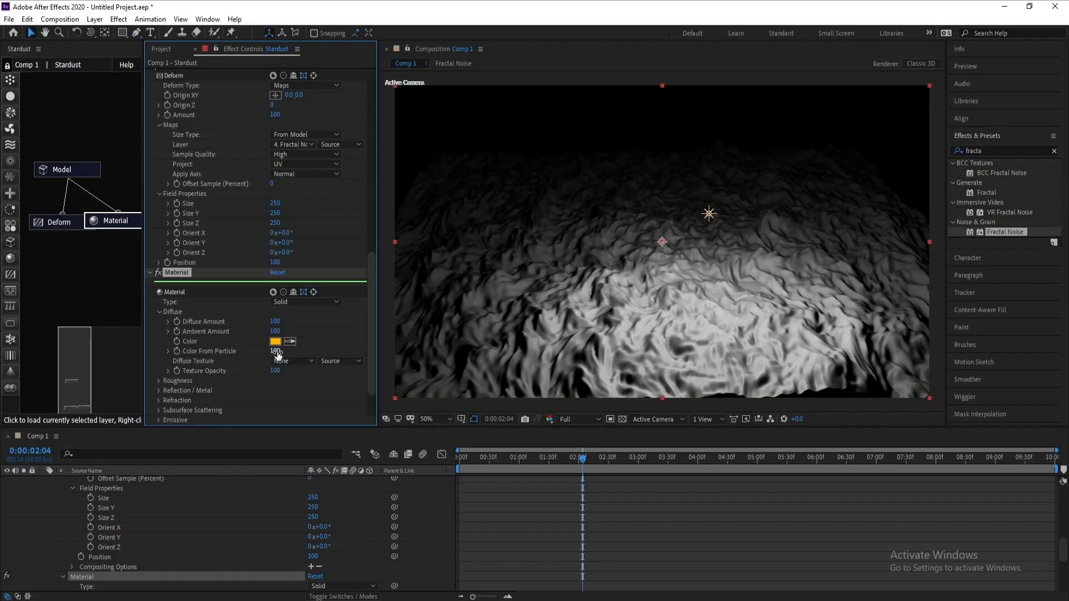
Step: Set the material's Color From Particle to 0 and its Roughness Amount to 72
drag(277, 353, 247, 346)
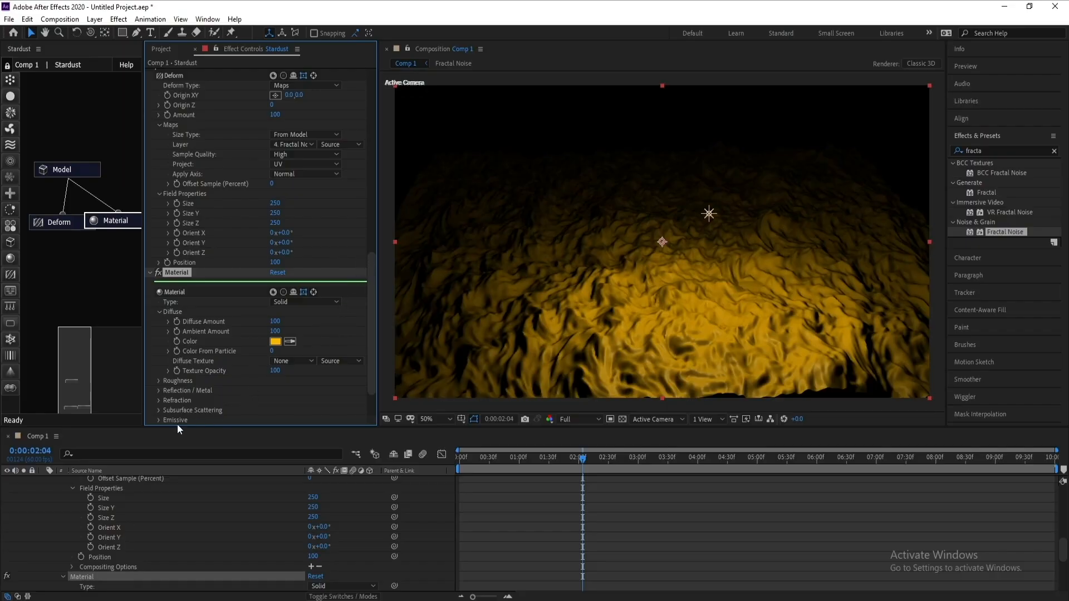
click(159, 381)
drag(273, 391, 288, 392)
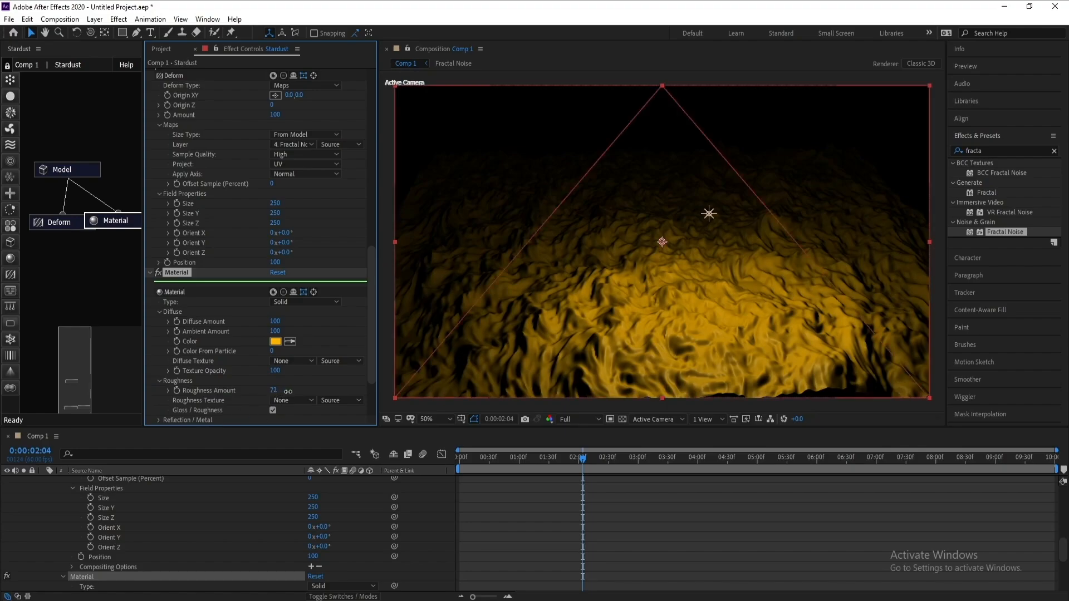
Step: Set the material's Reflection / Metal amount to 25 and check the surface at 0:00:02:15
drag(370, 279, 372, 317)
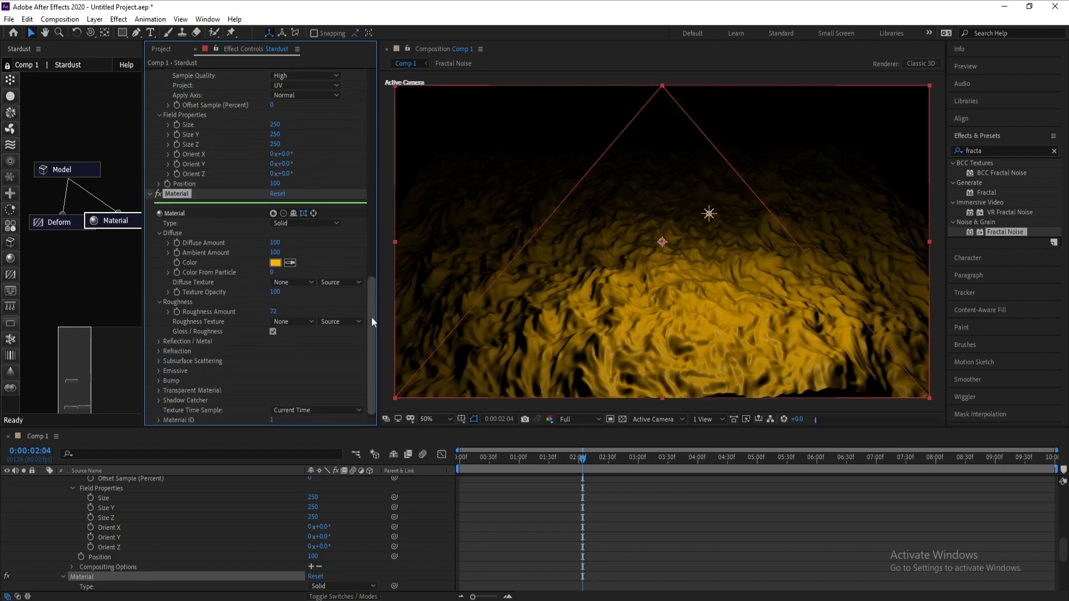
click(158, 341)
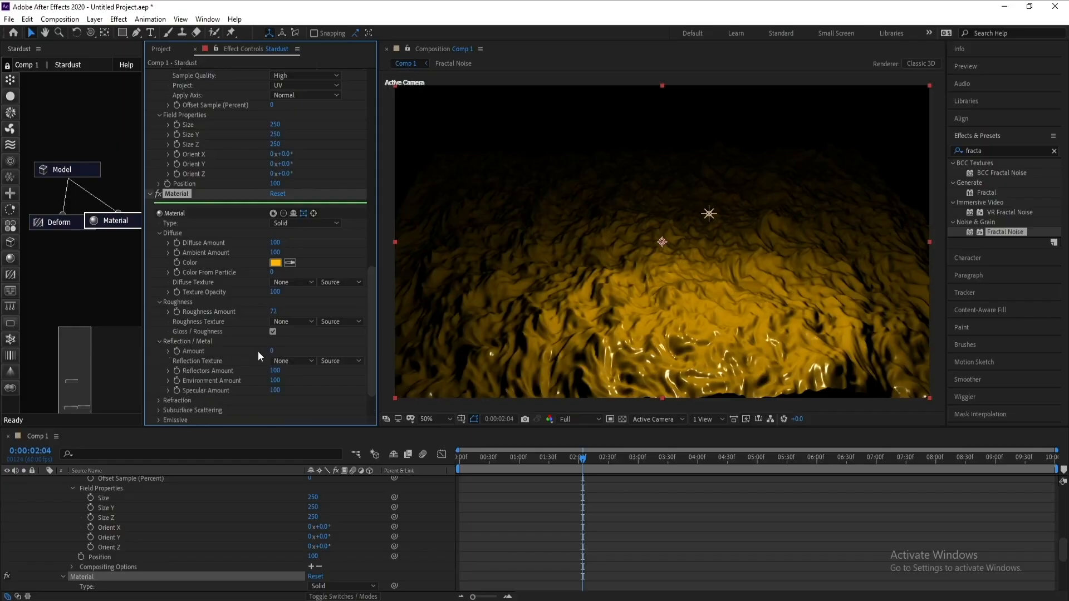
drag(275, 352, 287, 350)
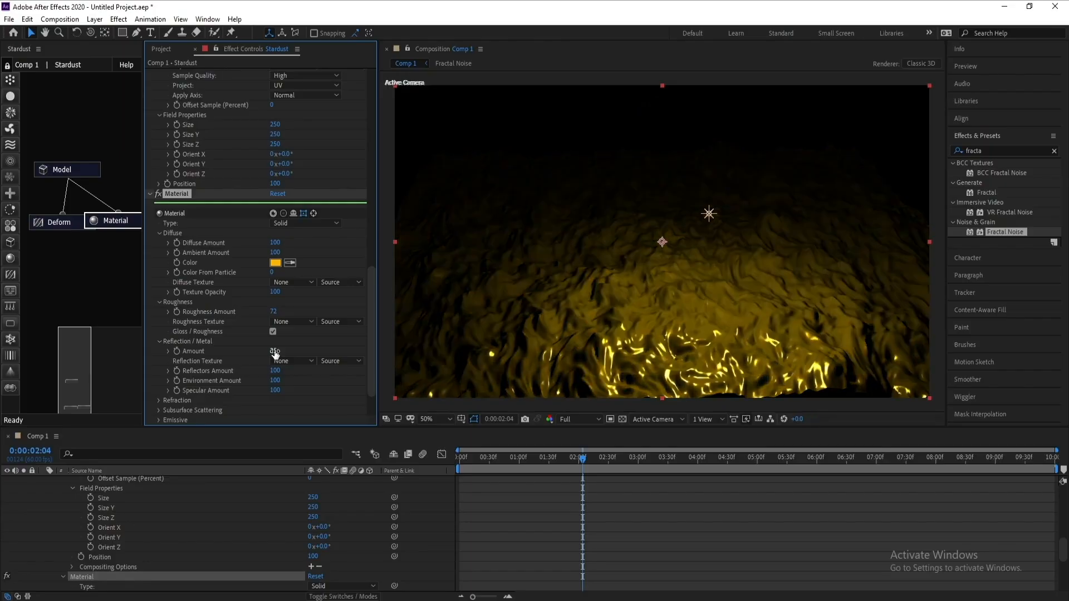
scroll(115, 585, up, 3)
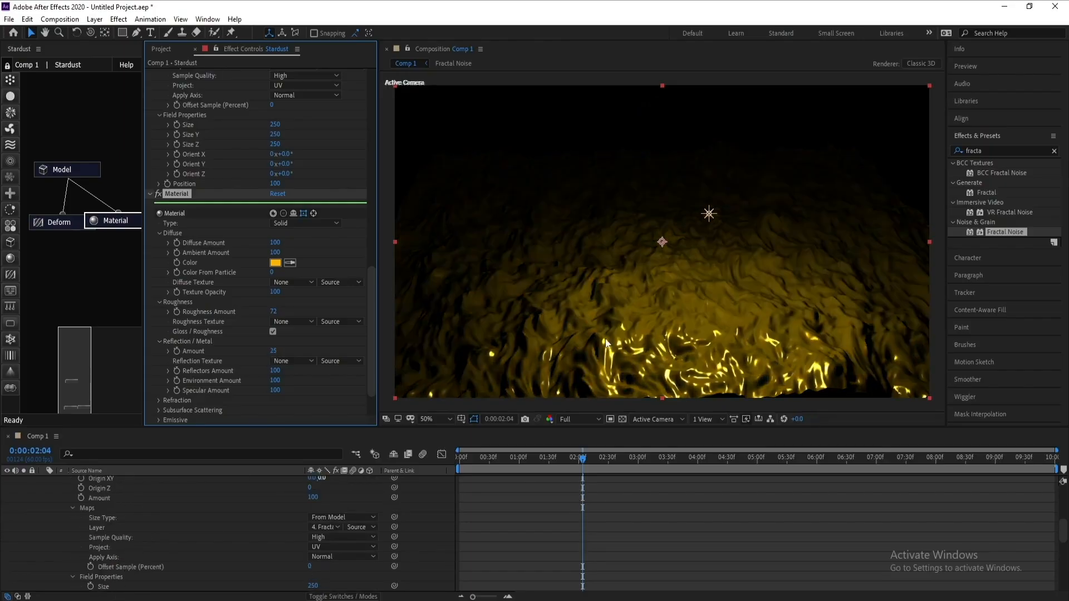
click(595, 460)
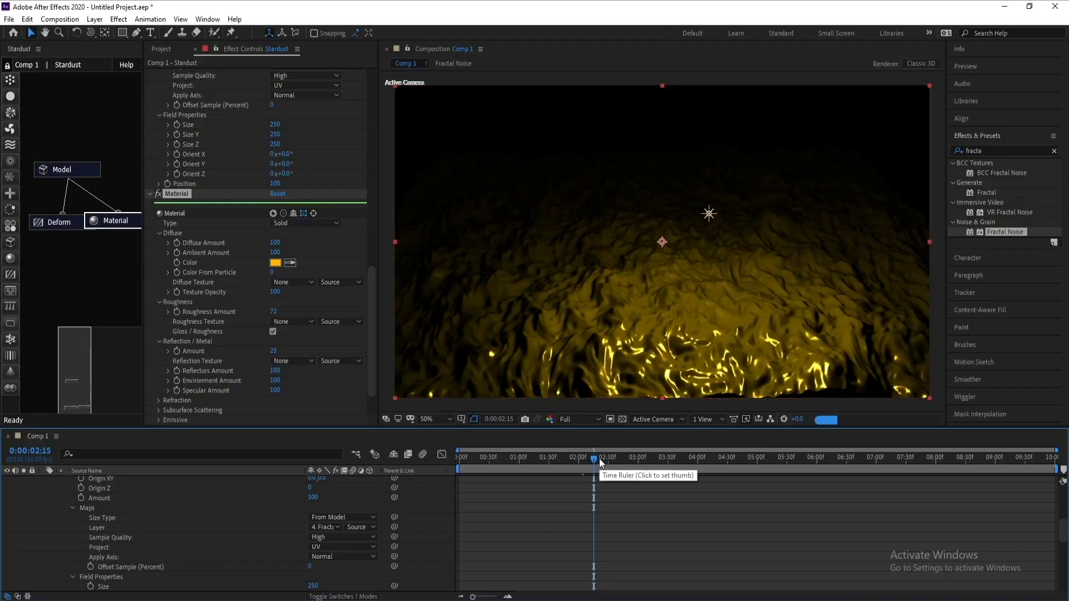
scroll(206, 523, up, 10)
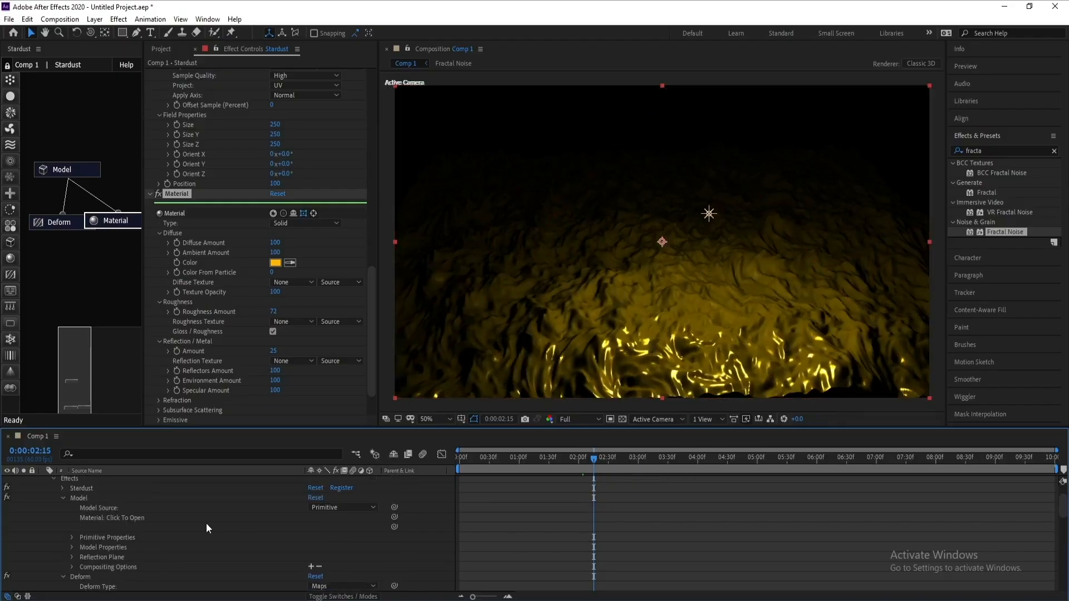
click(40, 501)
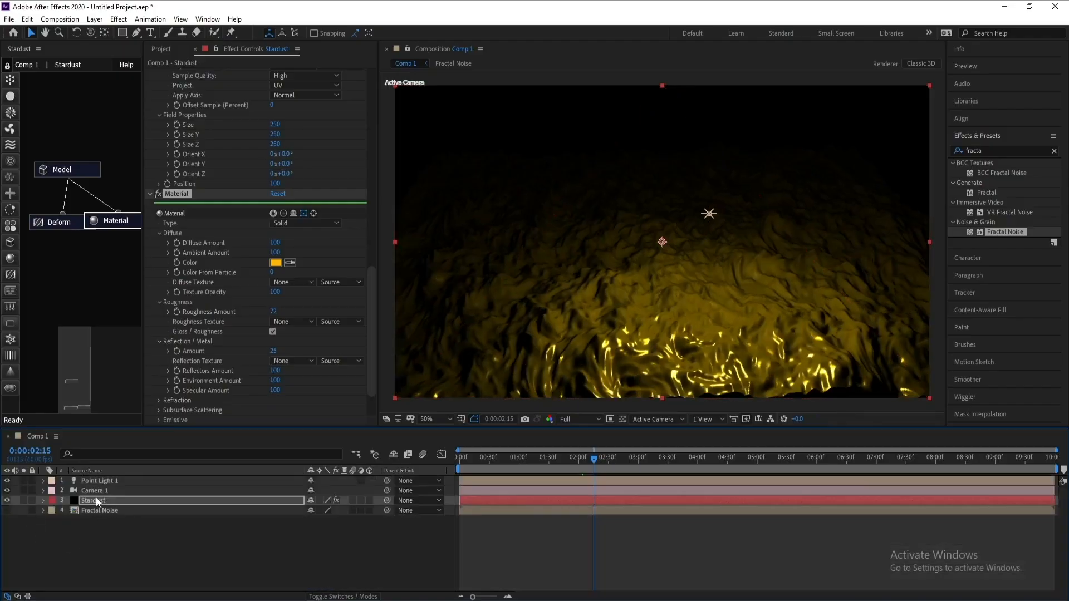
Step: Import the HDRi image file and place it in Comp 1 as the lowest layer, below Fractal Noise
click(9, 19)
mouse_move(138, 181)
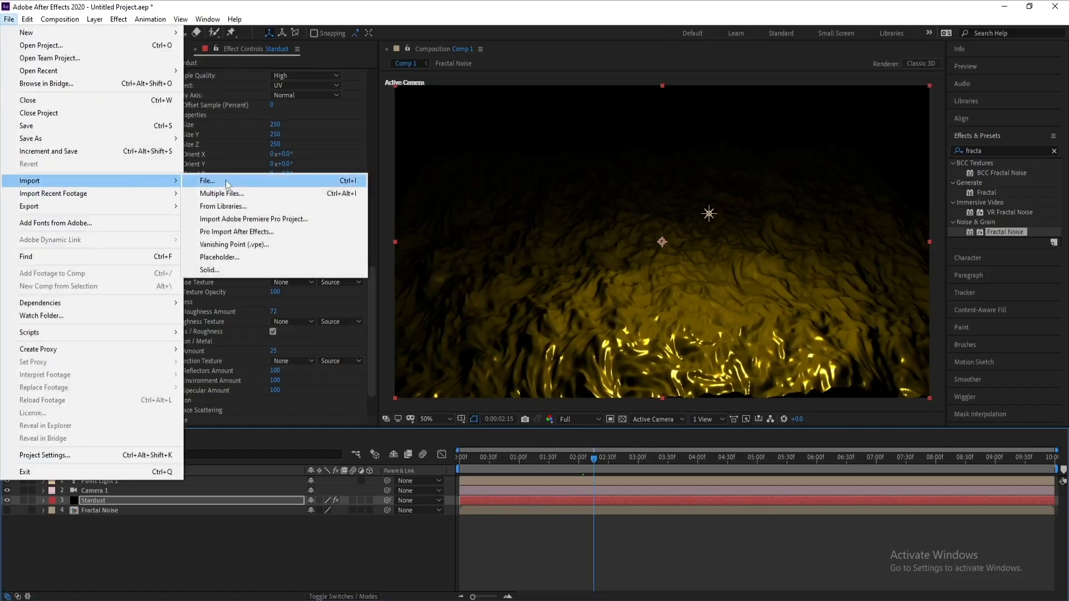
click(211, 183)
click(262, 114)
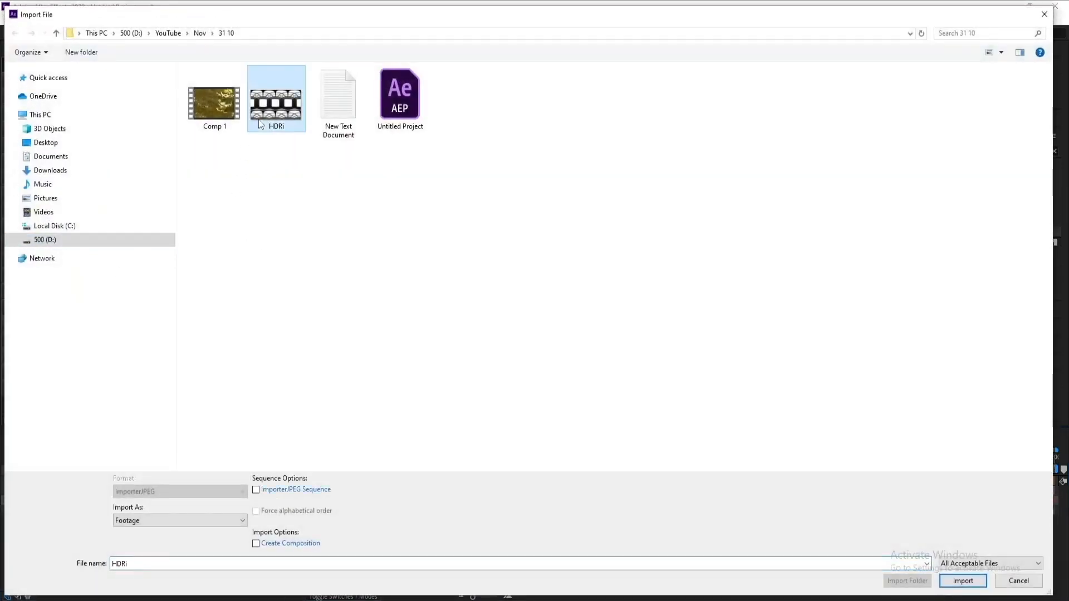
double_click(260, 118)
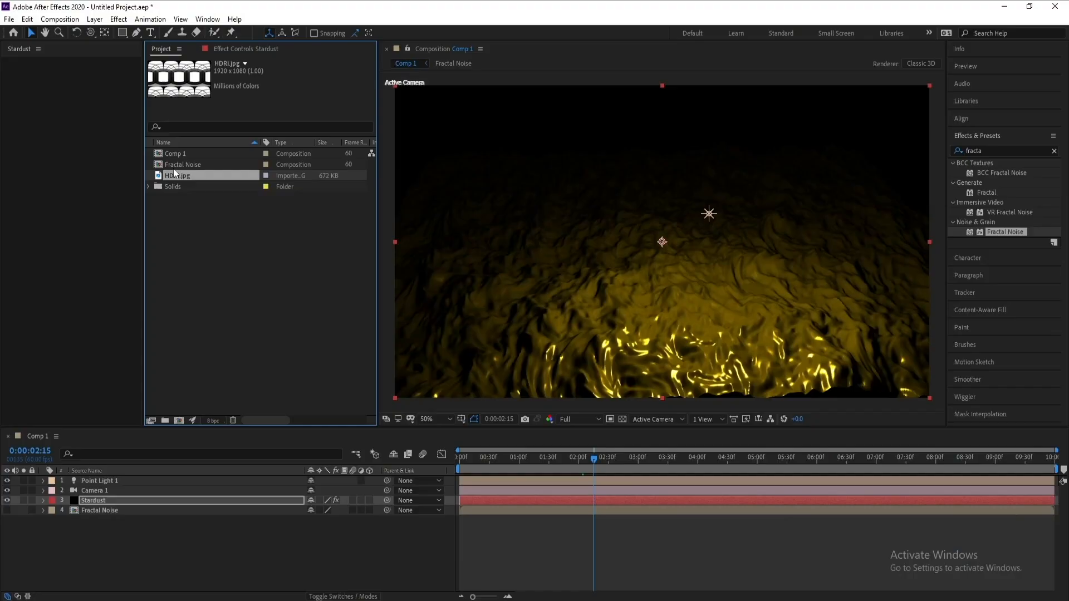
drag(176, 176, 148, 543)
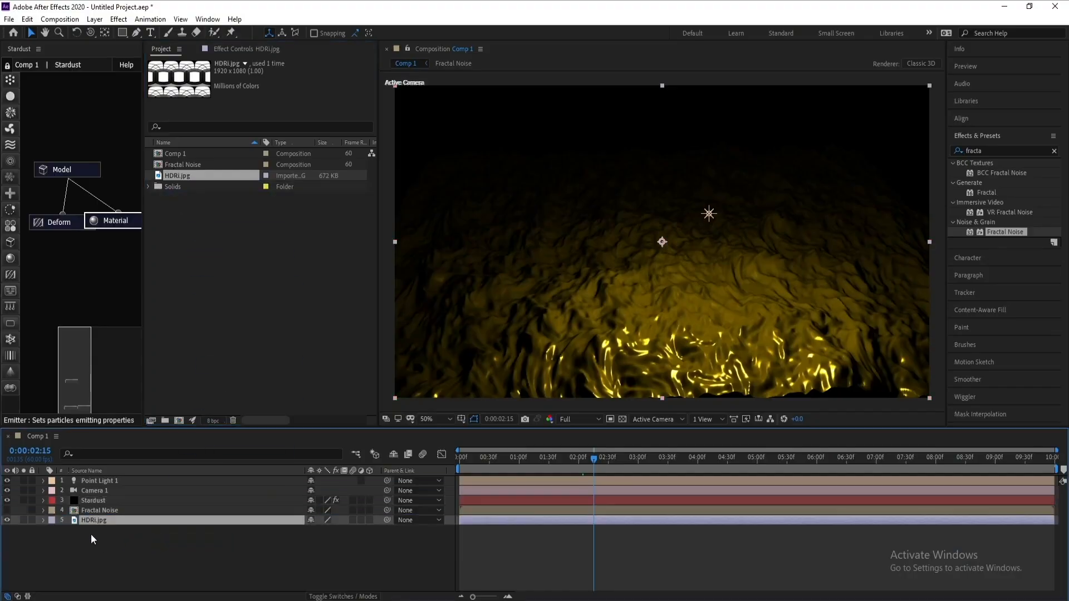
Step: Apply the Curves effect to the HDRi.jpg layer and raise the RGB curve in its upper midtones
click(86, 512)
right_click(91, 531)
click(90, 521)
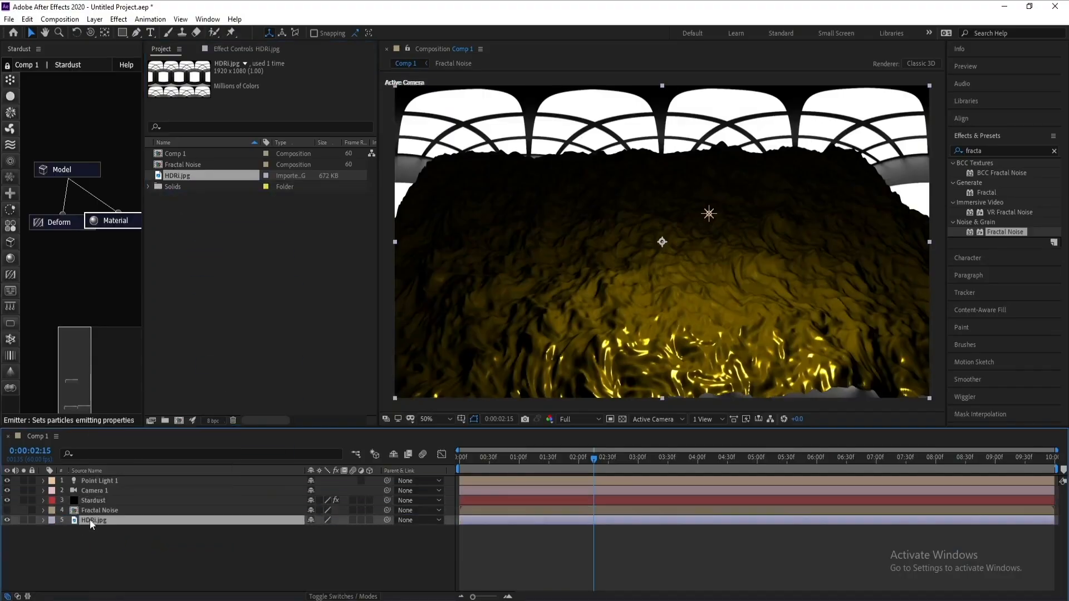
click(119, 19)
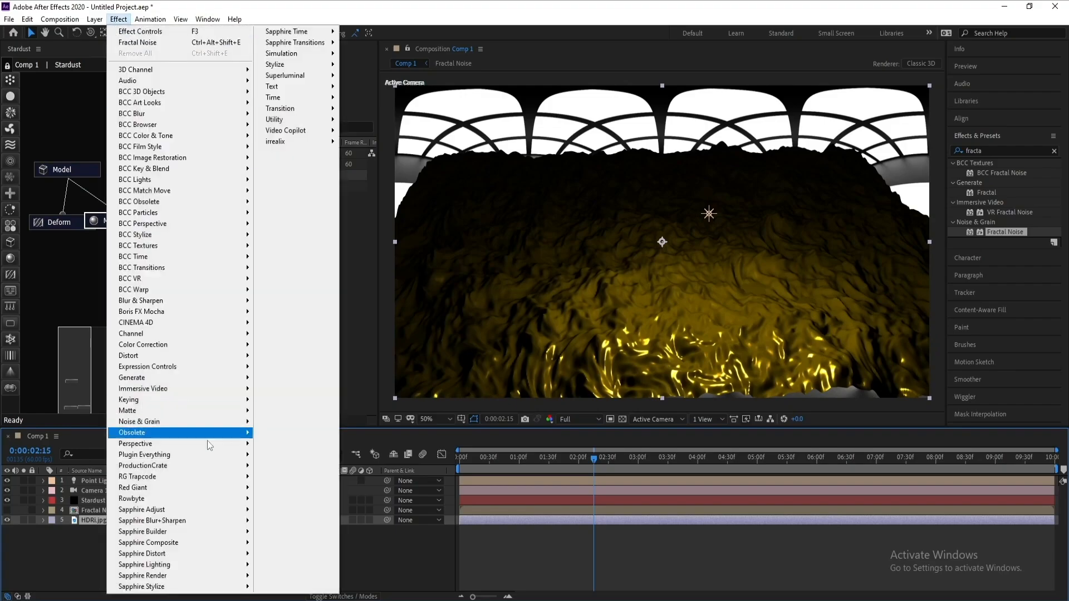
mouse_move(218, 344)
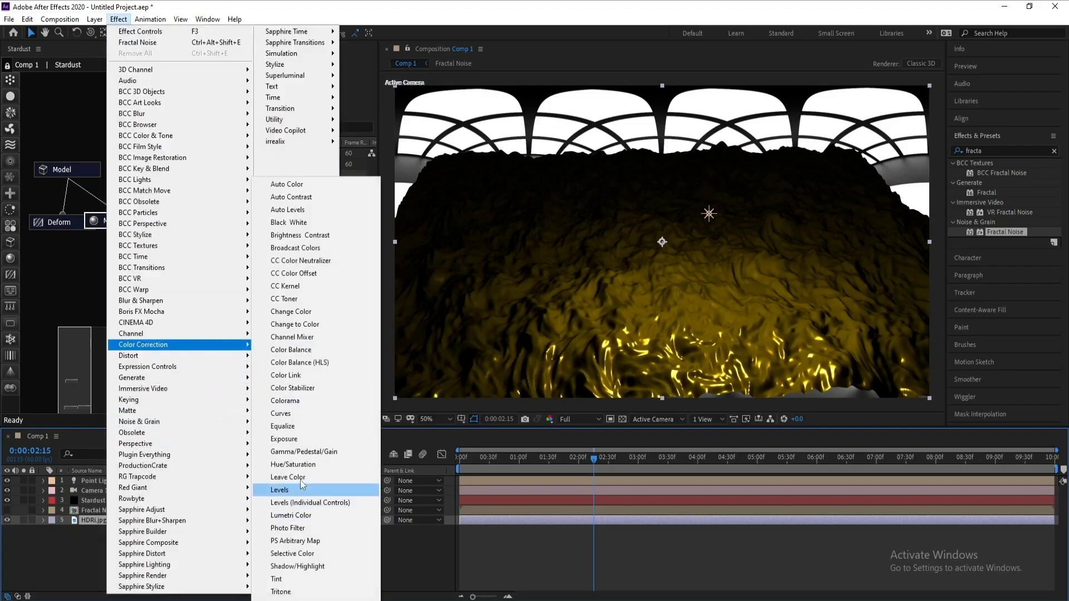
click(281, 414)
drag(254, 175, 254, 160)
Step: Solo the HDRi.jpg layer and shape its RGB curve into a contrast-boosting S-curve with darker shadows and brighter highlights
click(23, 520)
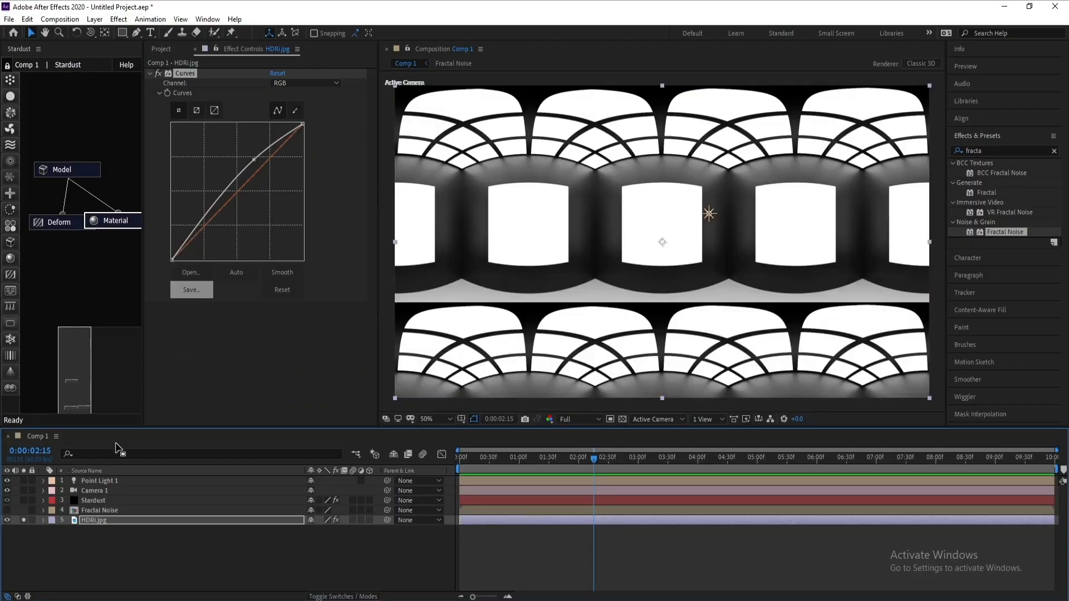
drag(246, 166, 212, 228)
drag(253, 158, 246, 149)
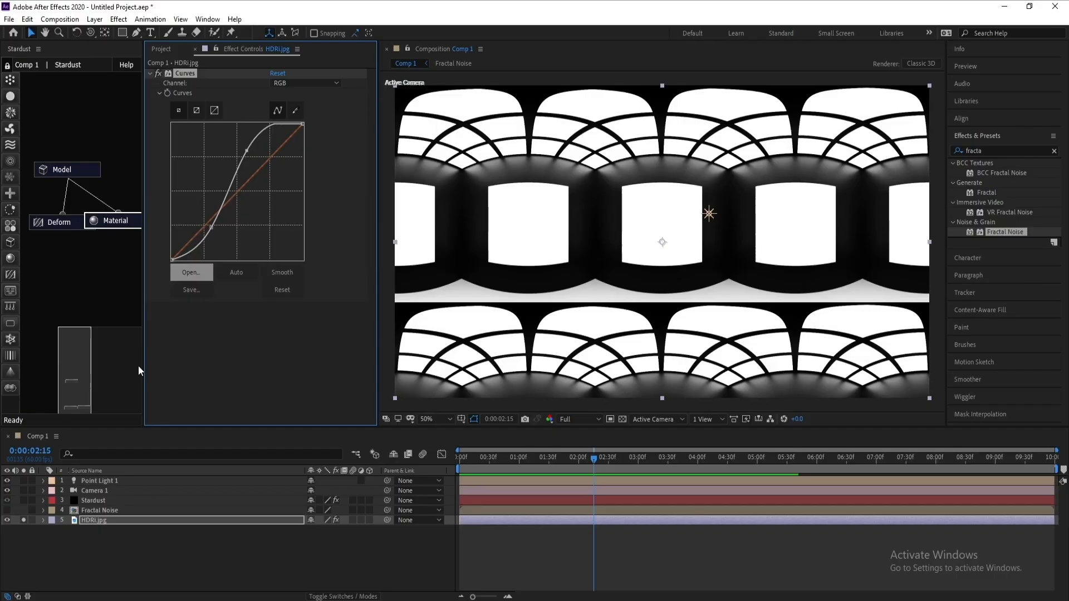
Step: Pre-compose the HDRi.jpg layer as HDRi.jpg with all attributes moved into the new composition, and hide the resulting layer
right_click(96, 517)
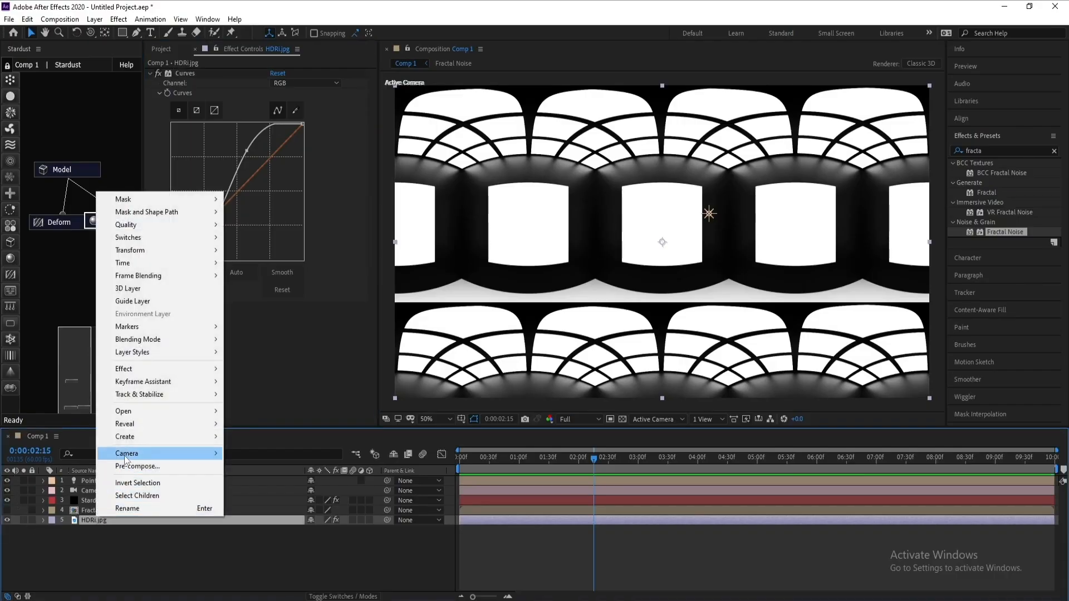
click(135, 467)
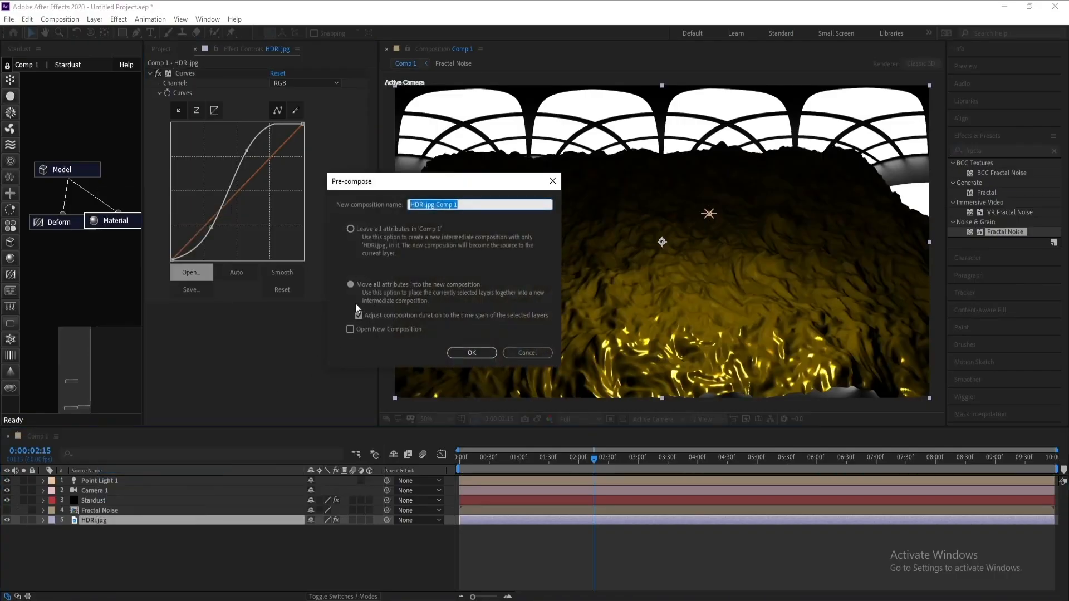
drag(437, 204, 518, 201)
key(BackSpace)
click(466, 352)
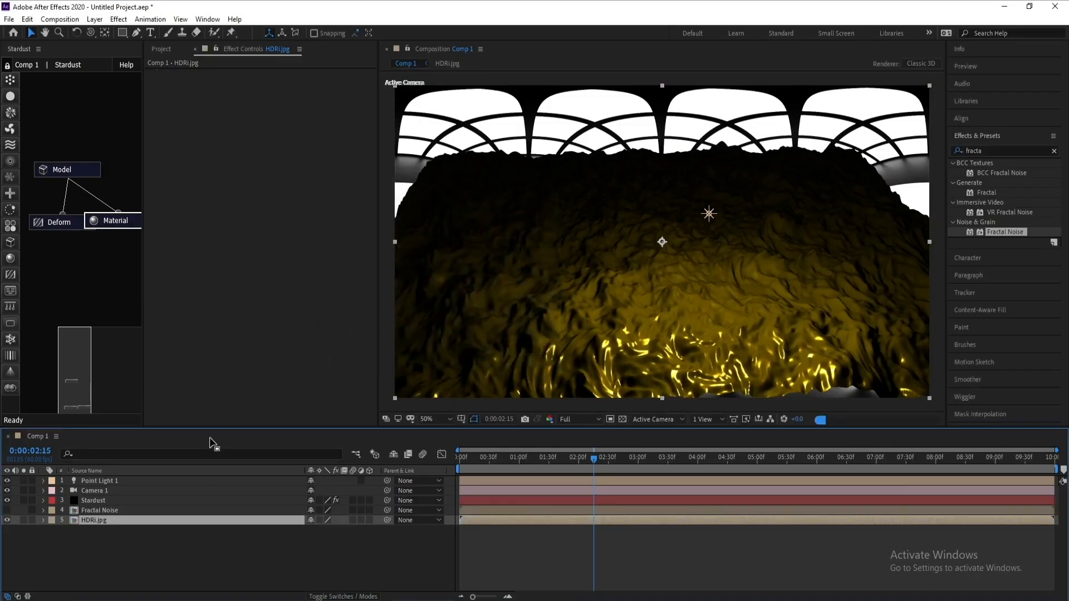
click(7, 520)
Step: Set the Environment Layer in the Stardust layer's Render Settings to 5. HDRi.jpg
click(98, 500)
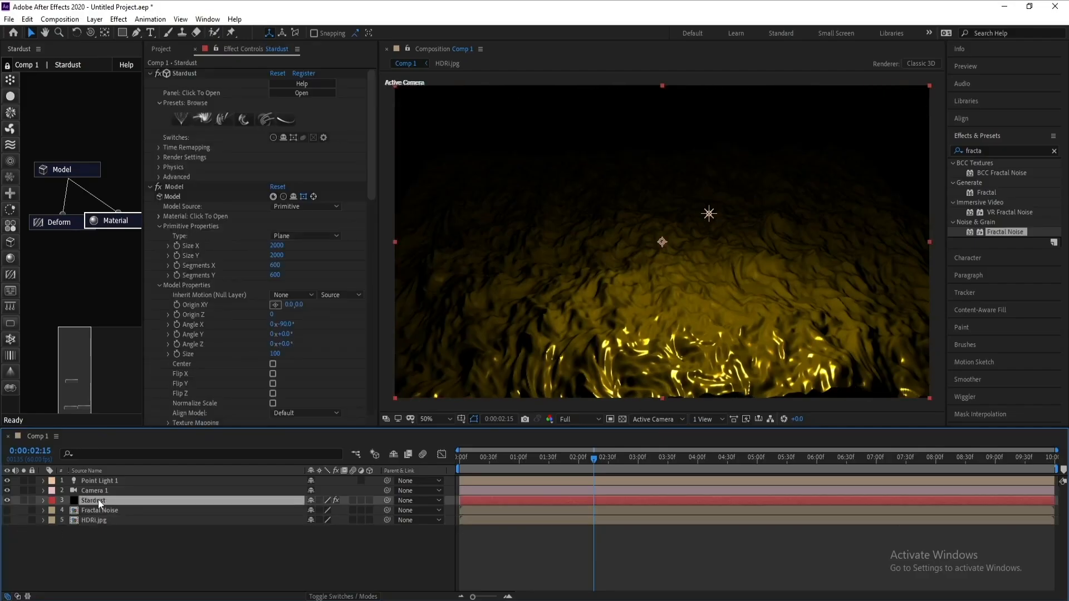
click(362, 167)
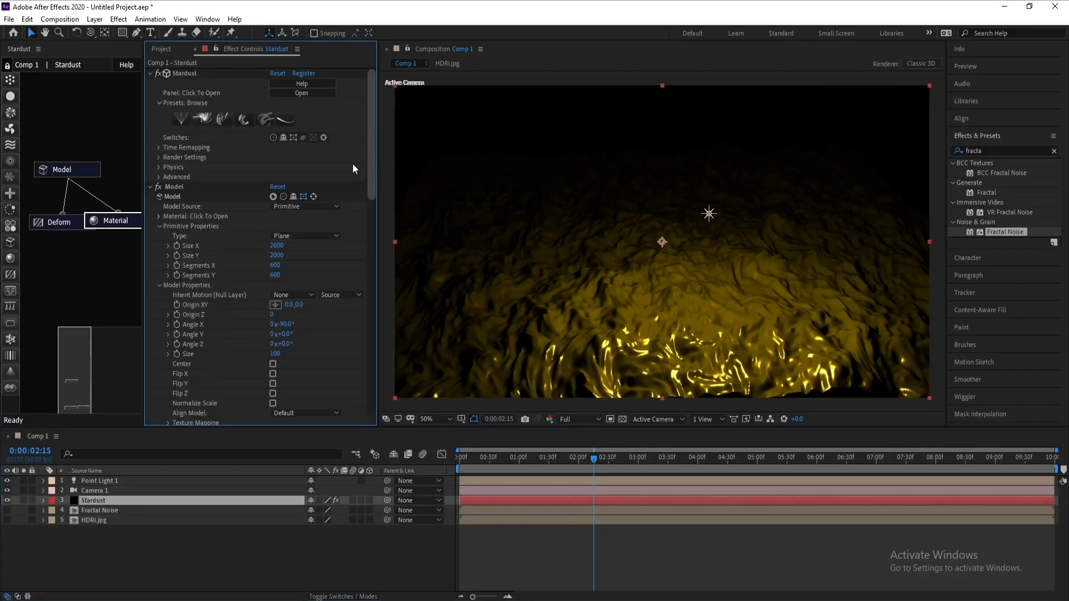
click(158, 157)
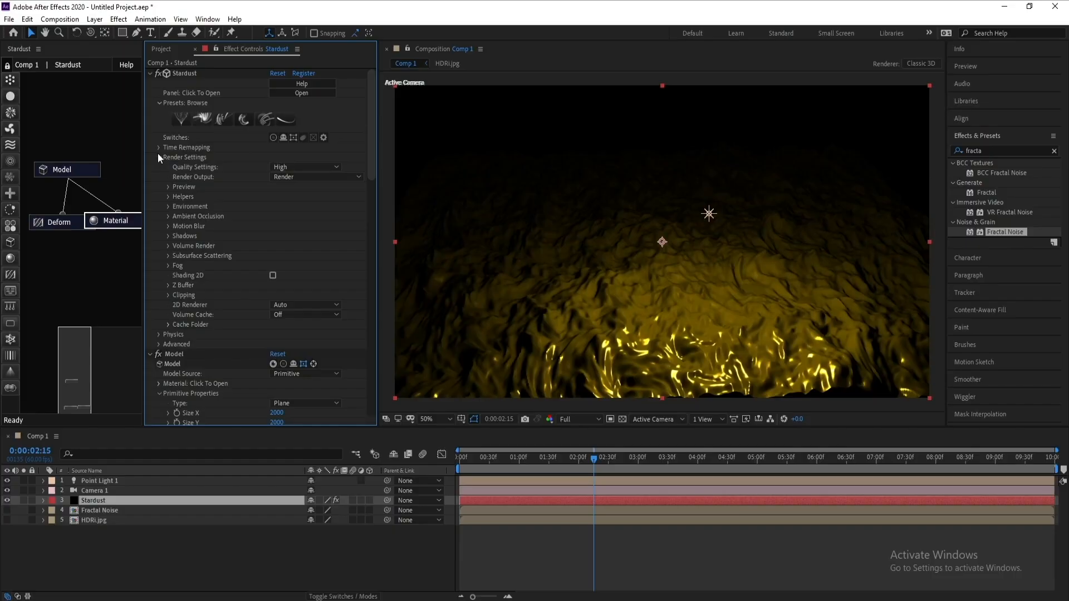
click(168, 207)
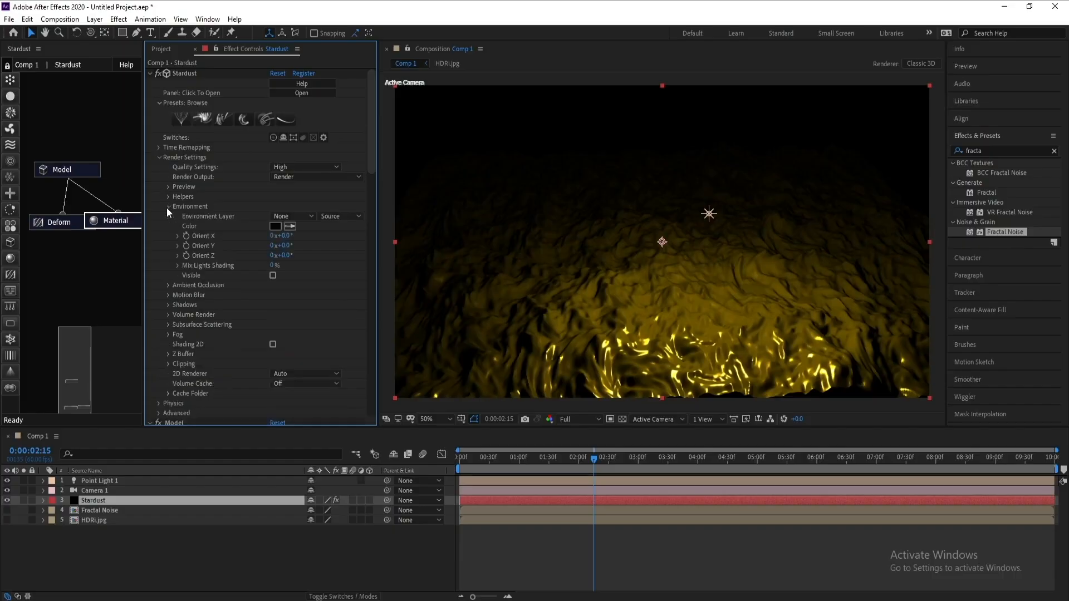
click(301, 217)
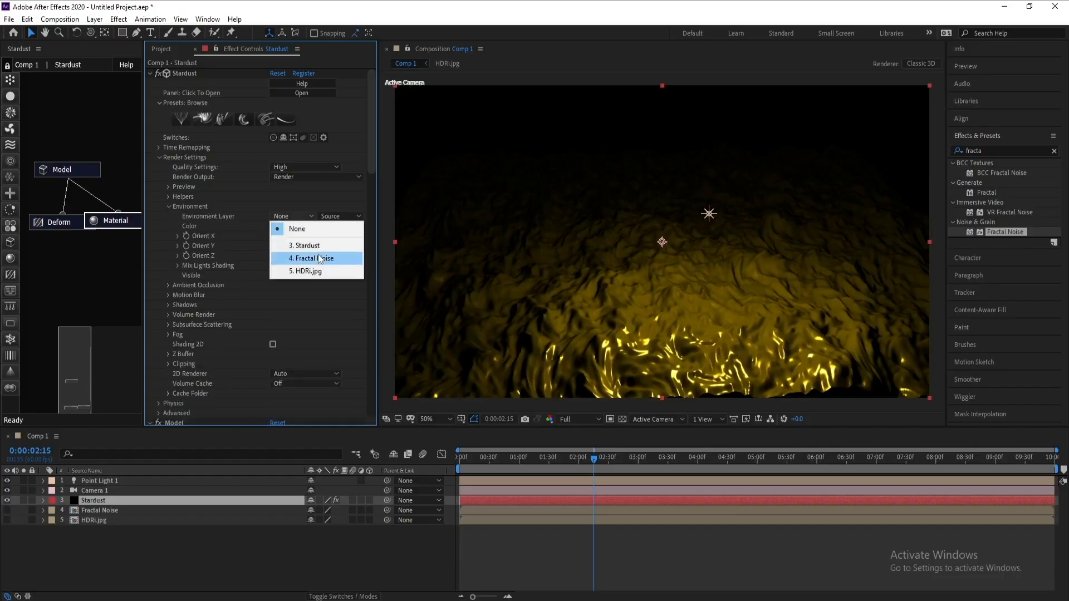
click(322, 273)
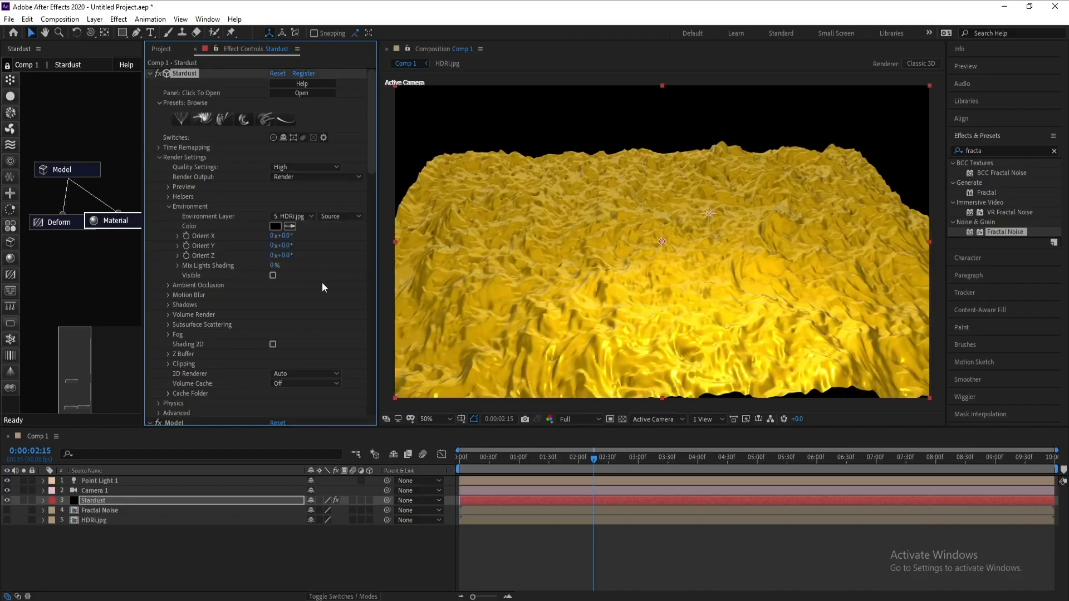
Step: Set the Stardust material's Reflection / Metal amount to 60
click(123, 221)
scroll(255, 293, down, 5)
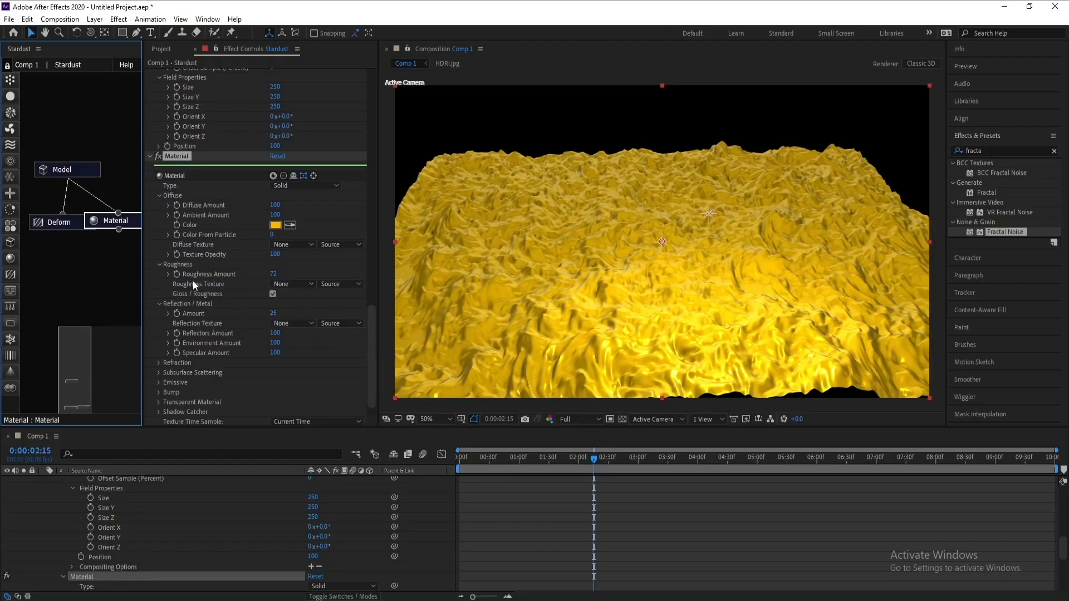
click(272, 315)
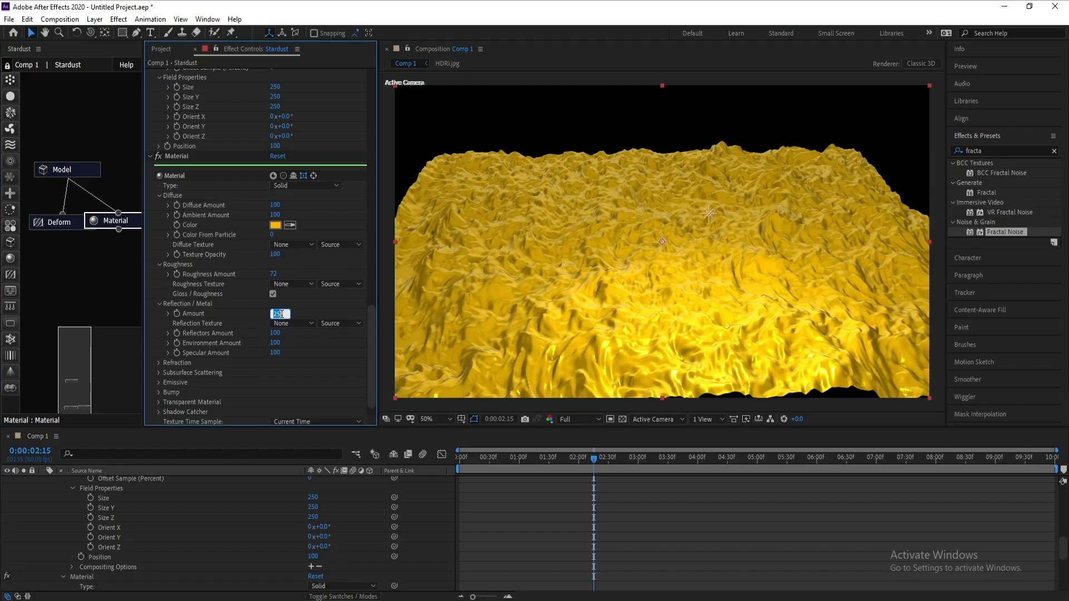
text(60)
key(Return)
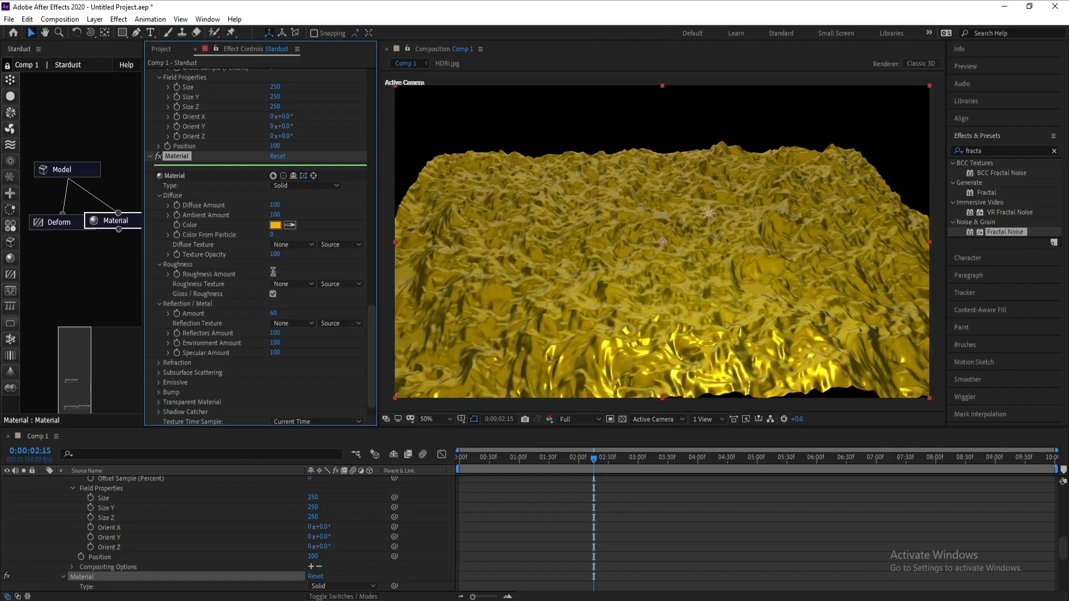
Step: Set the material's Roughness Amount to 70 and check the surface at 0:00:01:43
click(273, 275)
text(70)
click(563, 456)
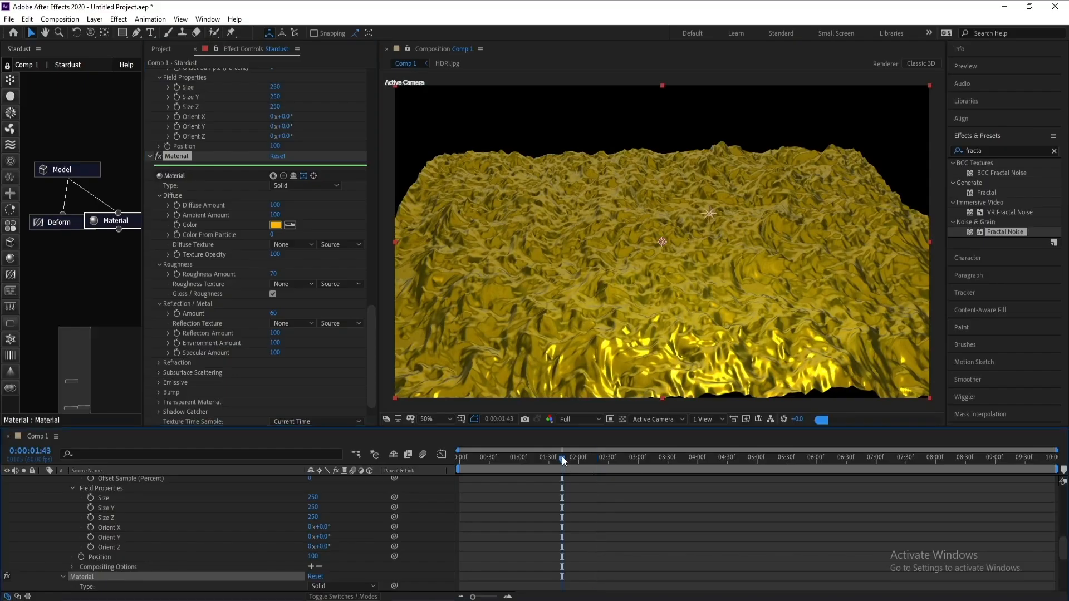
Step: Change the material's diffuse color to a more orange gold with a hue of about 37°
click(275, 225)
click(188, 216)
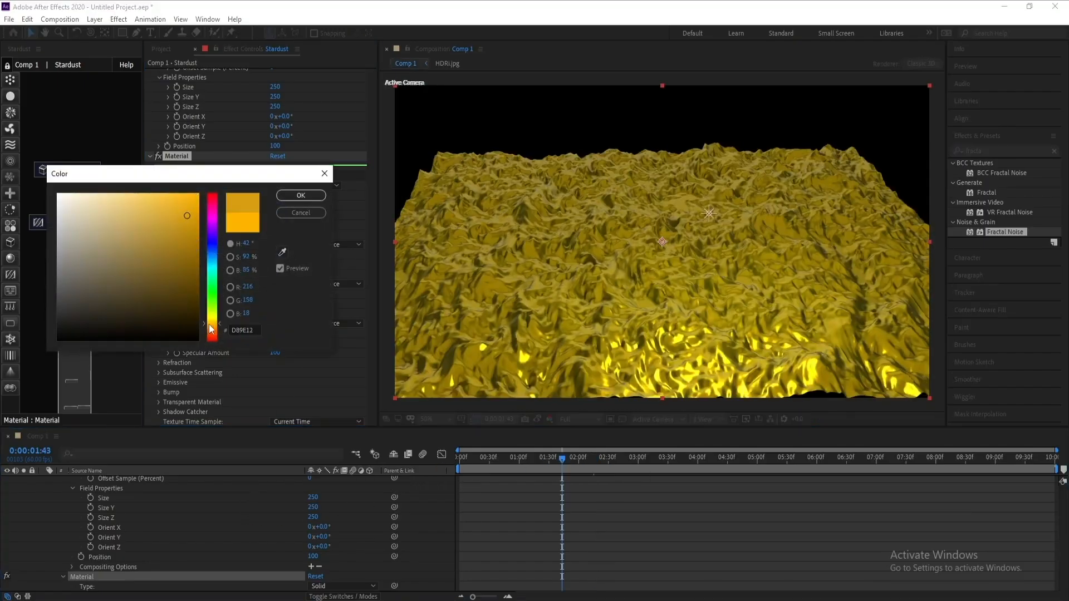
drag(212, 324, 213, 327)
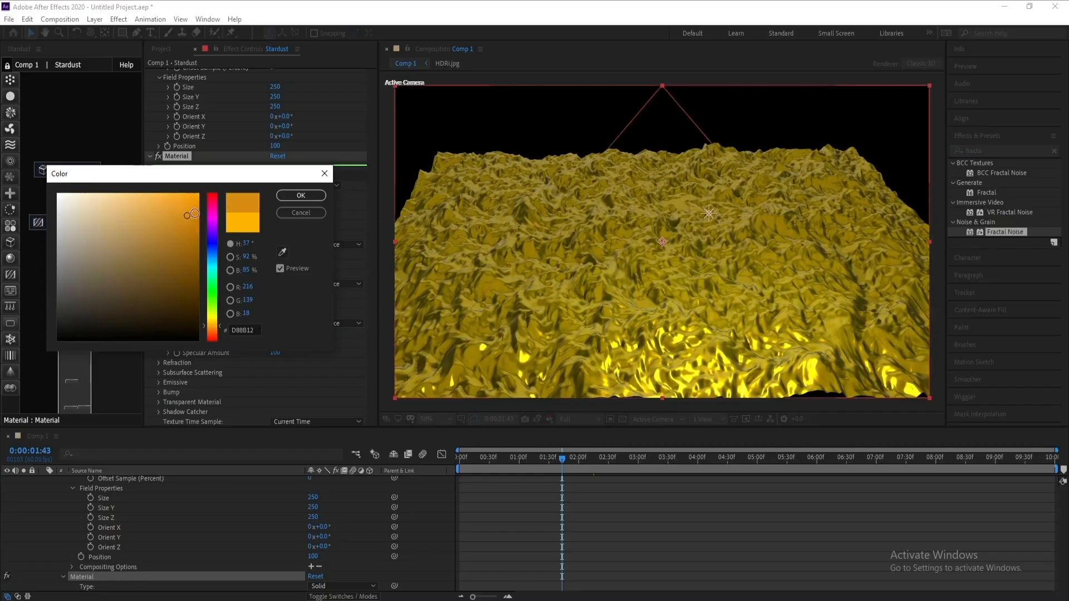
drag(194, 213, 192, 199)
click(301, 196)
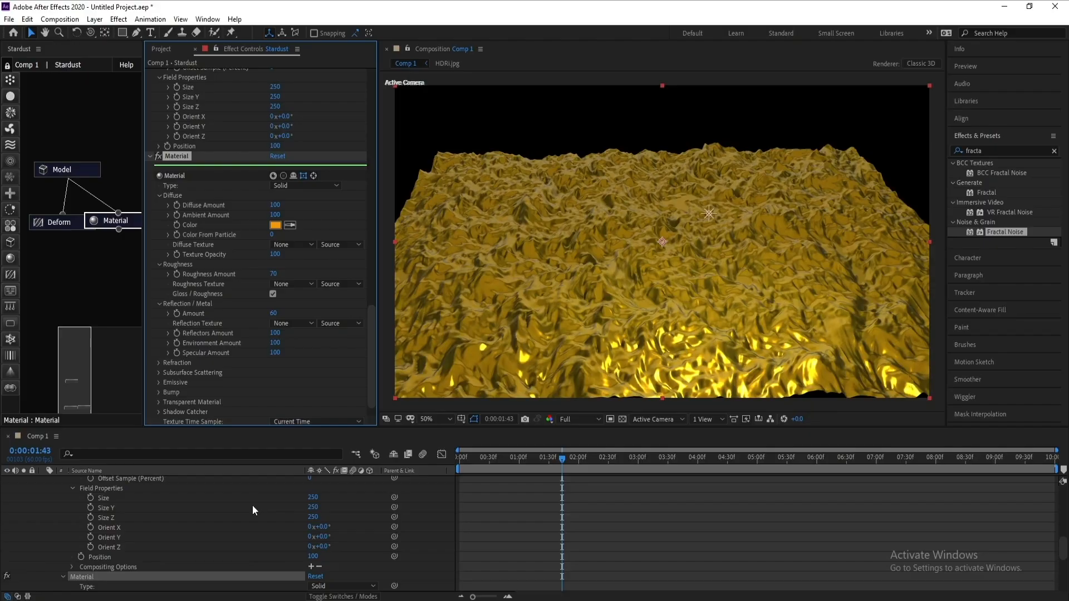
Step: Collapse the Stardust layer's properties and show the composition in 2 Views - Horizontal
scroll(219, 511, up, 10)
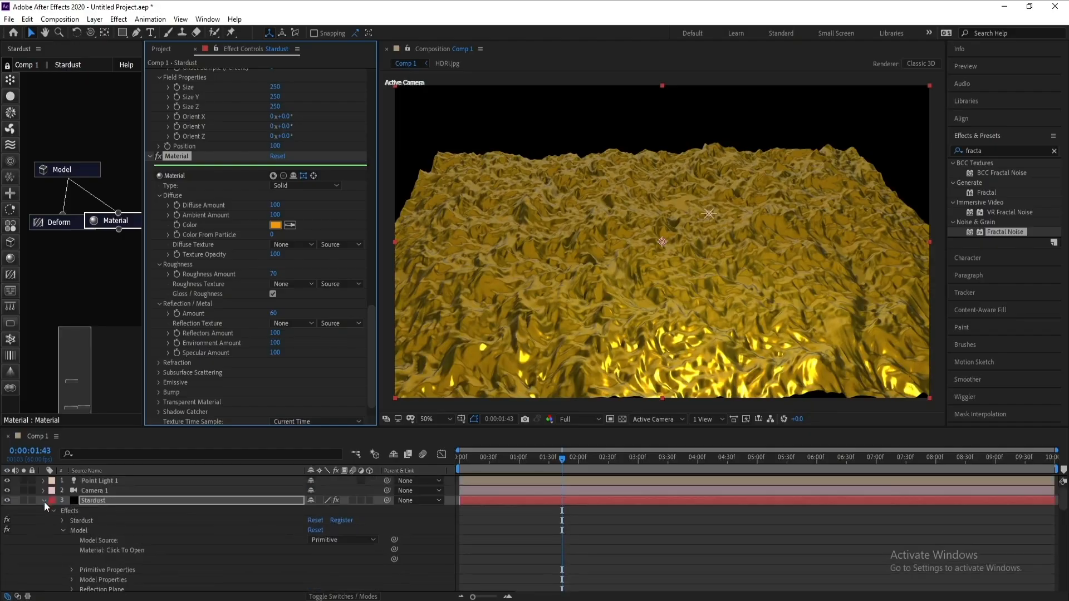
click(44, 502)
click(708, 420)
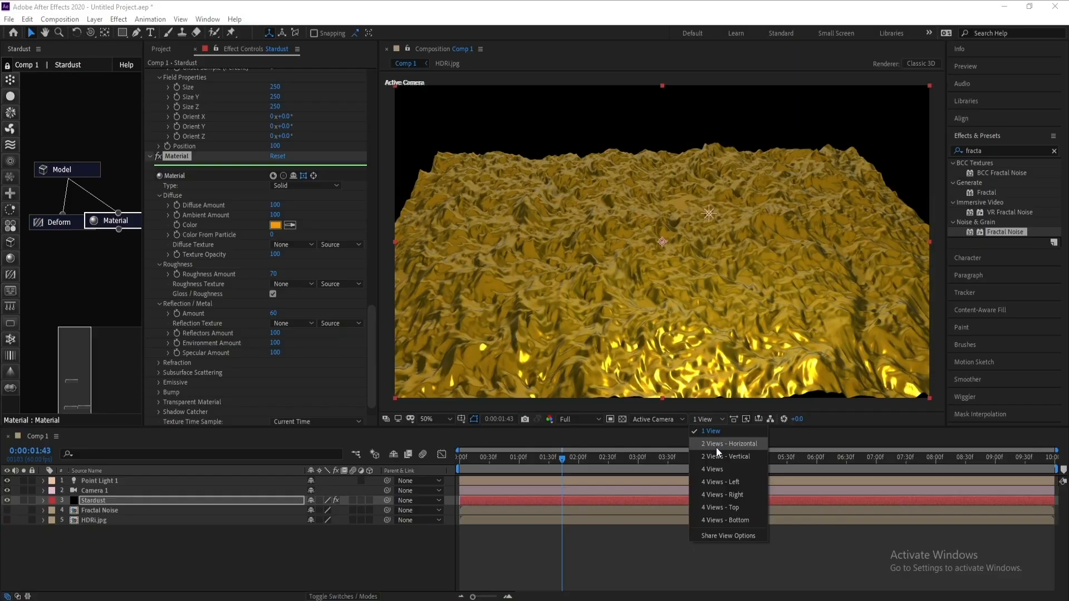
click(716, 447)
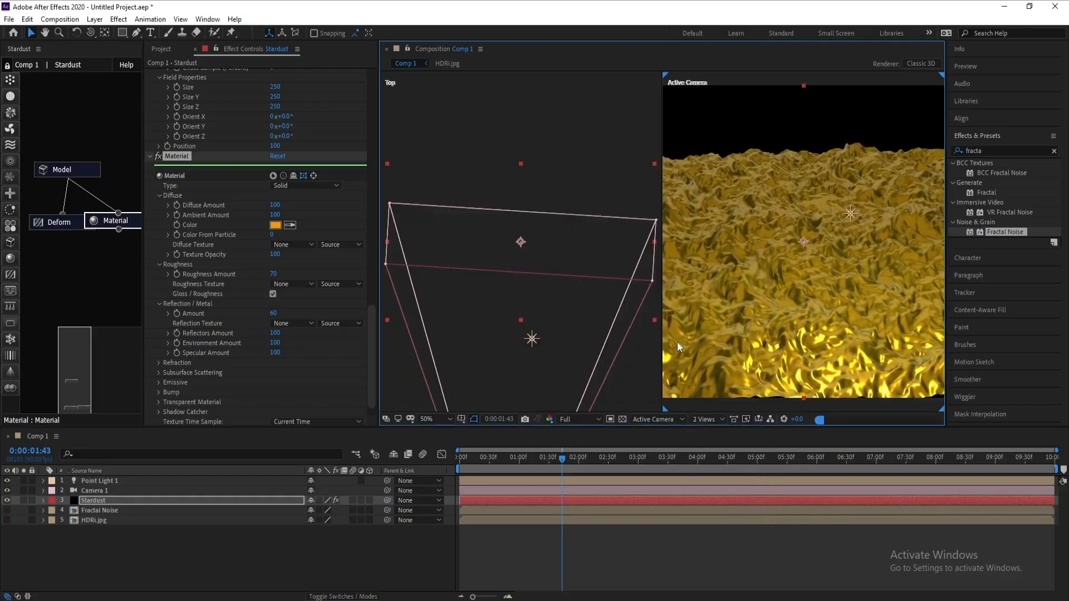
Step: Move Point Light 1 in the Top view to just beyond the far edge of the surface, slightly right of center
click(109, 482)
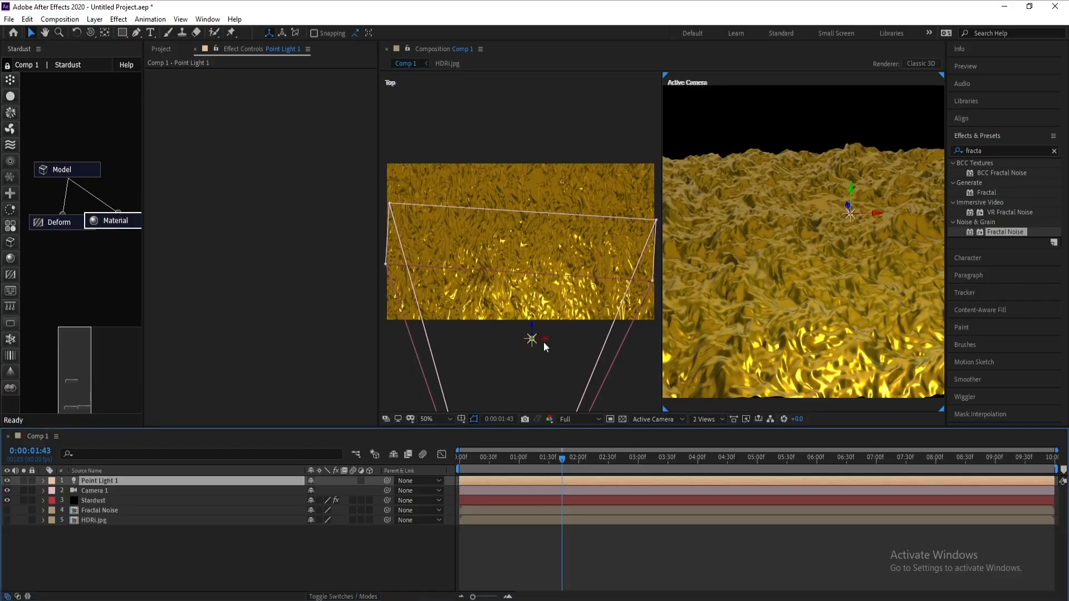
drag(535, 331, 580, 153)
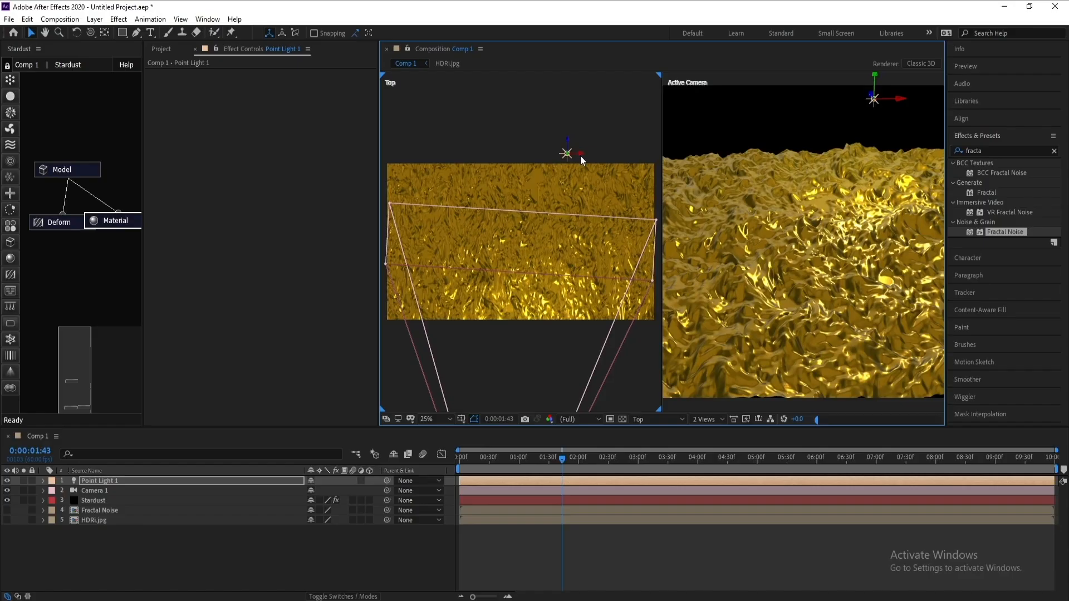
drag(580, 155, 584, 157)
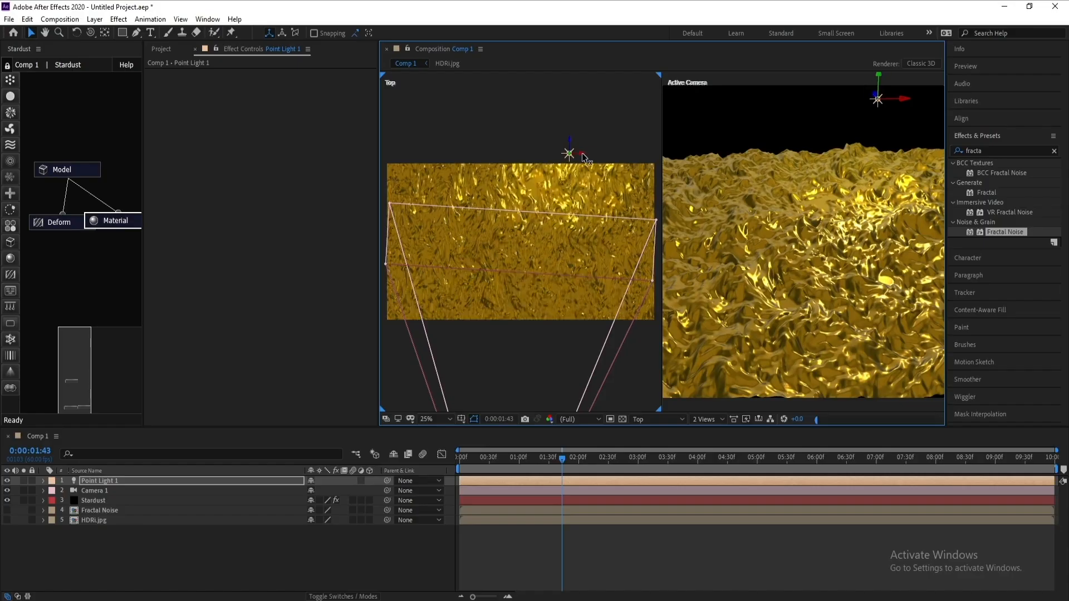
drag(583, 158, 587, 157)
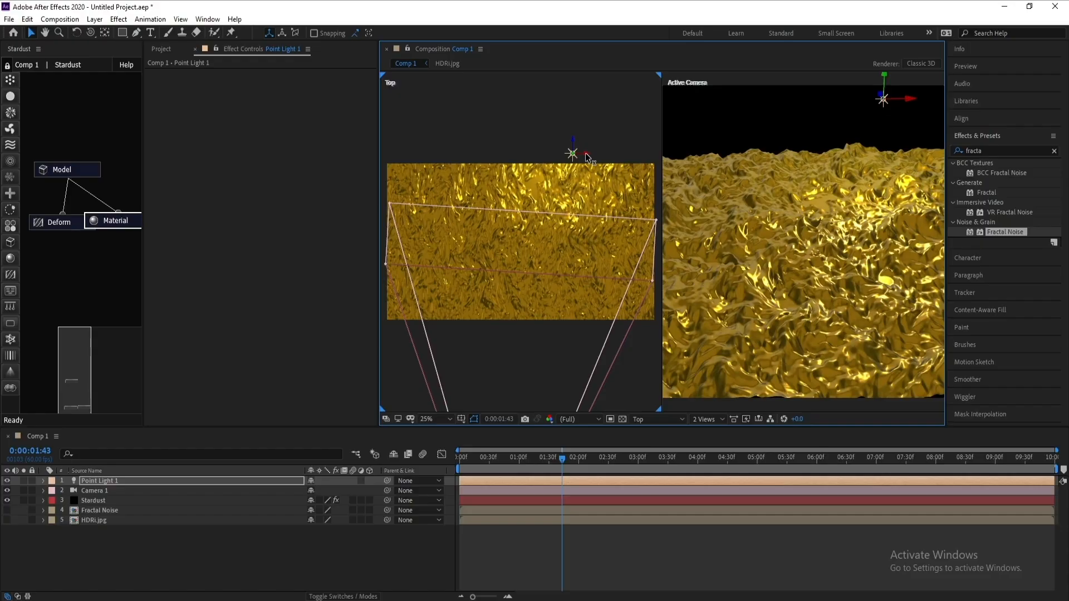
Step: Duplicate Point Light 1 and move the copy along the far edge toward the surface's left side in the Top view
click(116, 482)
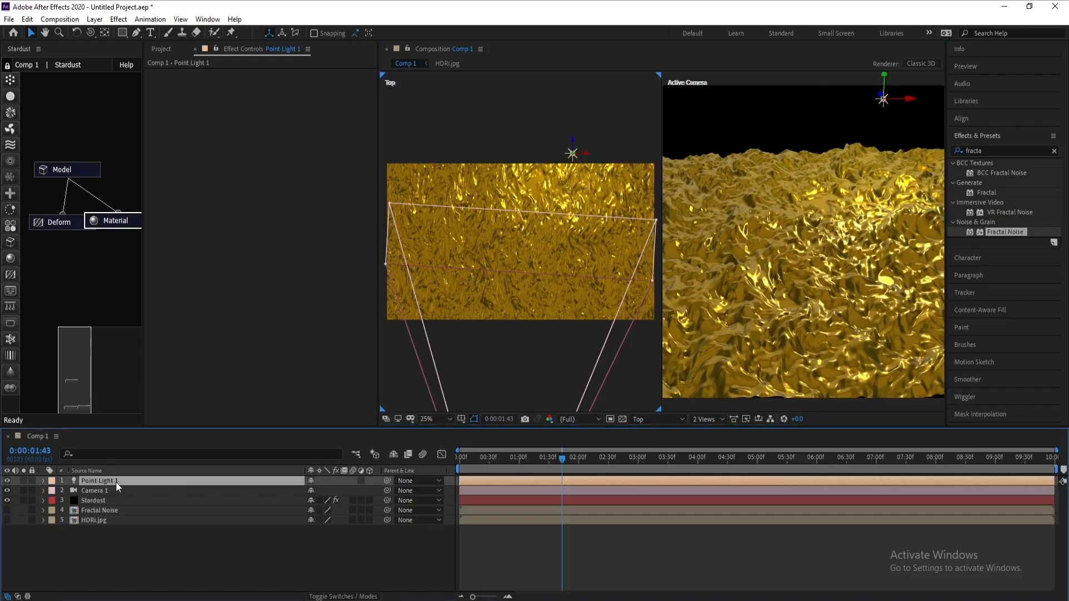
key(ctrl+s)
click(1015, 585)
key(ctrl+d)
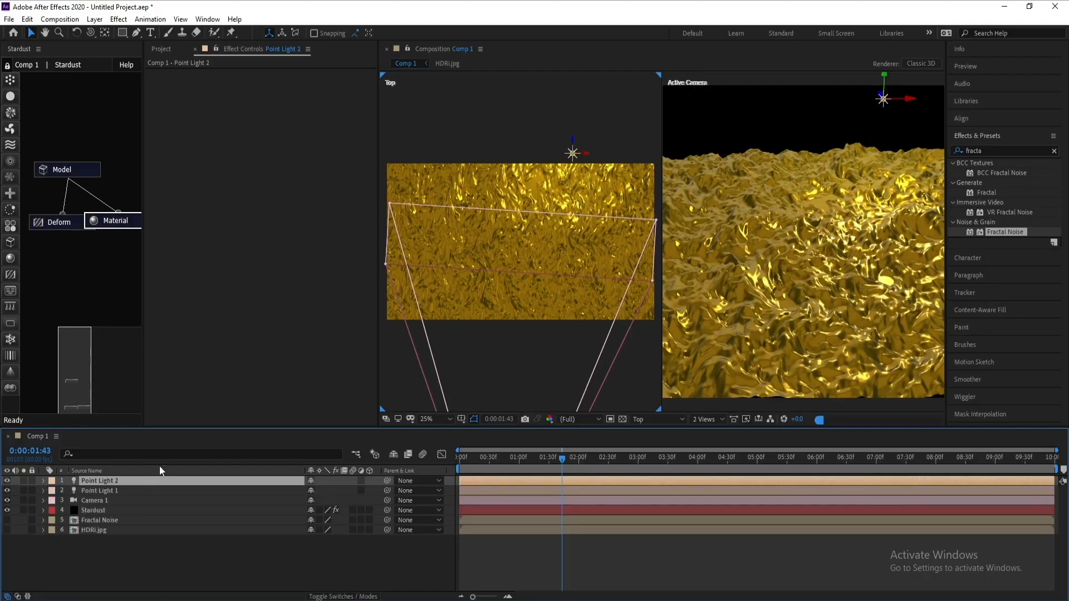
drag(573, 157, 446, 149)
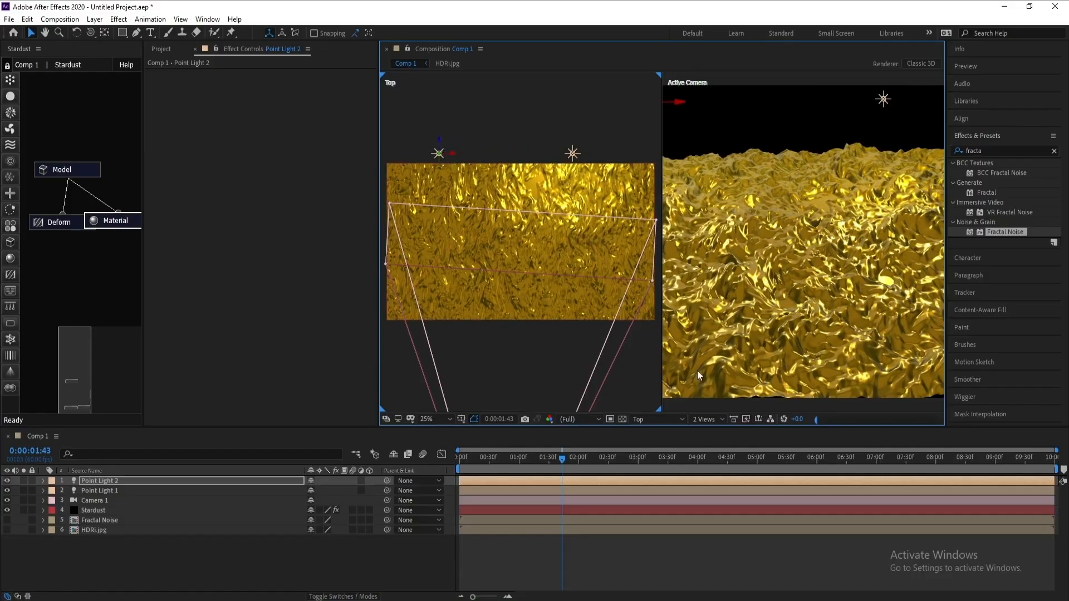
Step: Return the composition to a widened 1 View layout and lower the preview resolution to Quarter
click(712, 418)
click(726, 435)
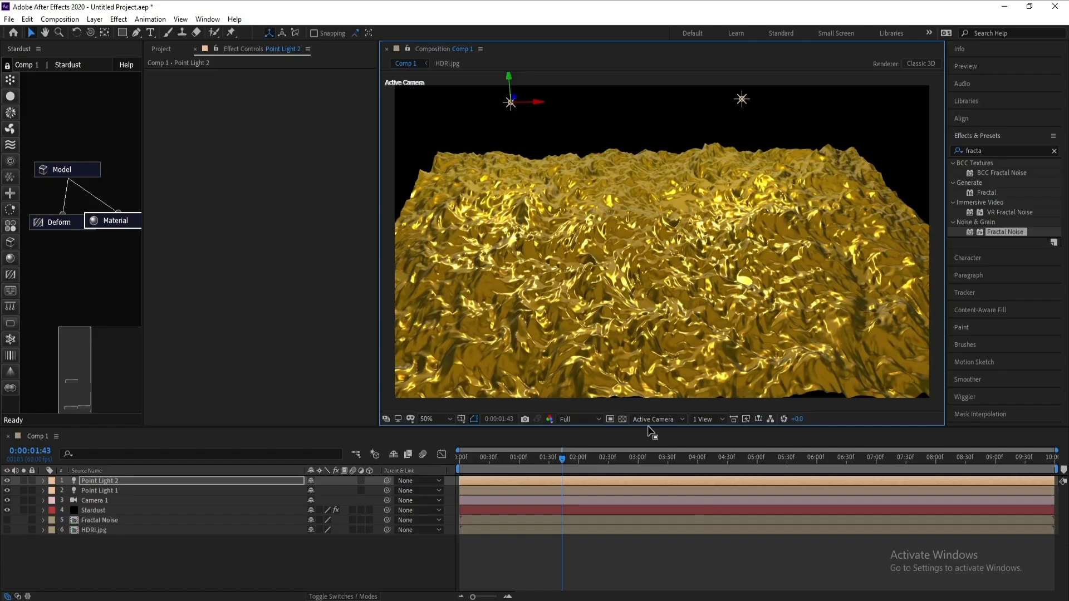
click(570, 418)
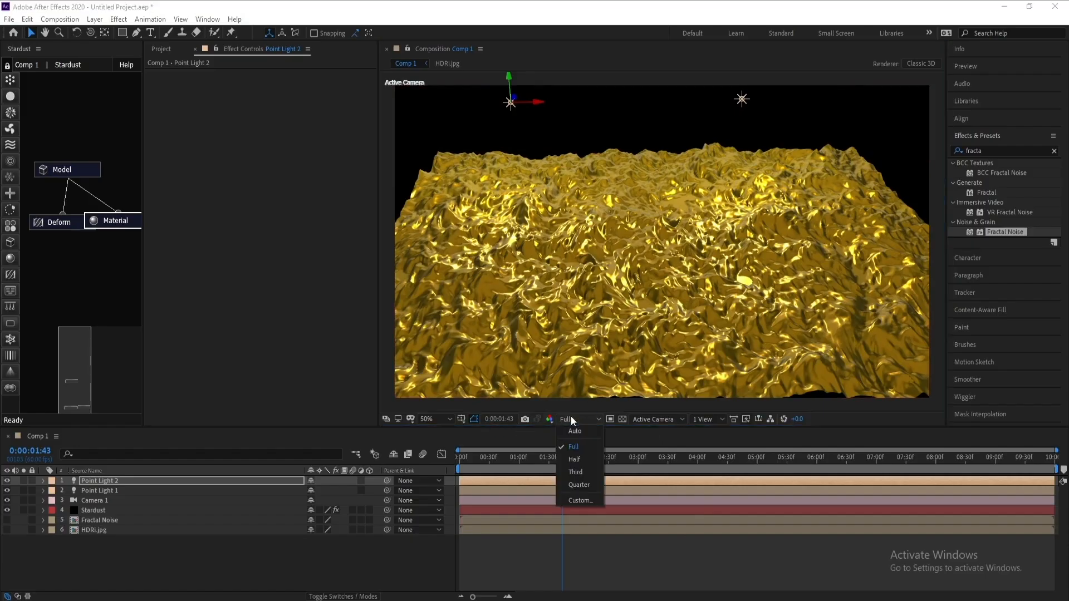
click(573, 447)
drag(379, 264, 276, 263)
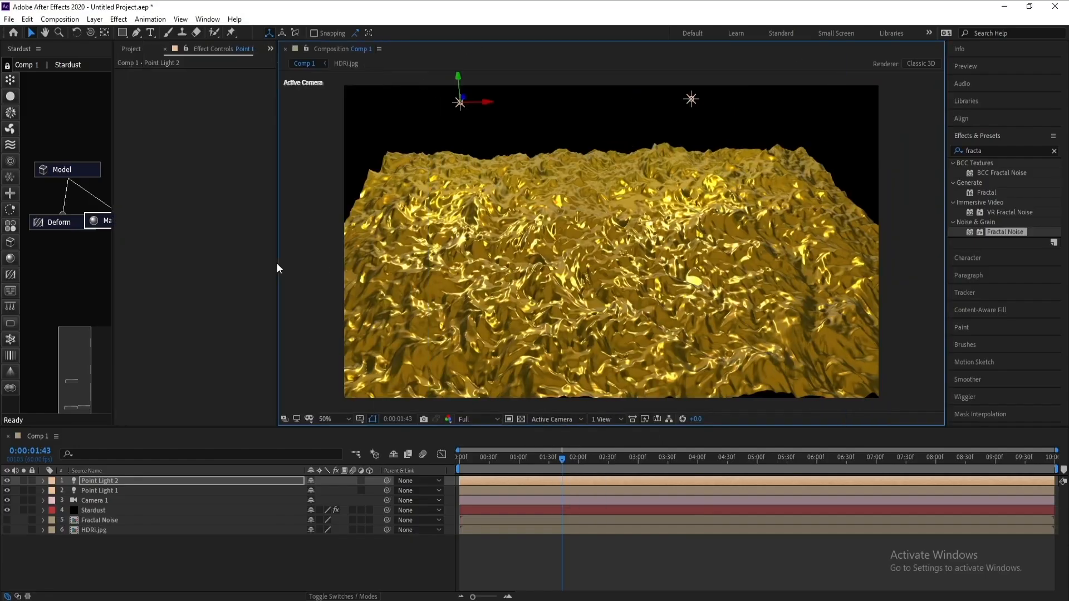
click(469, 421)
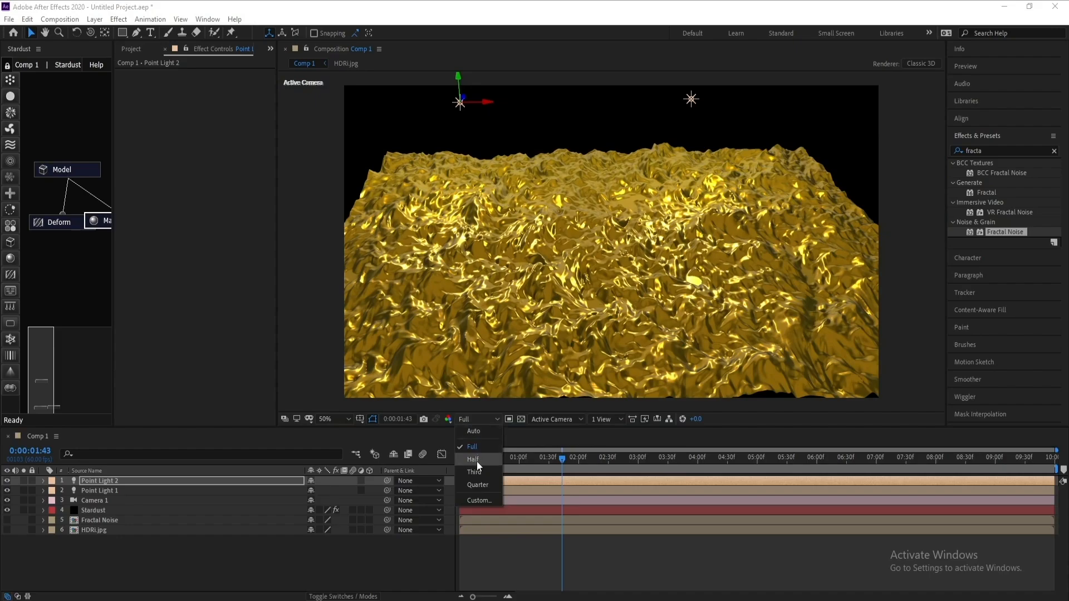
click(485, 489)
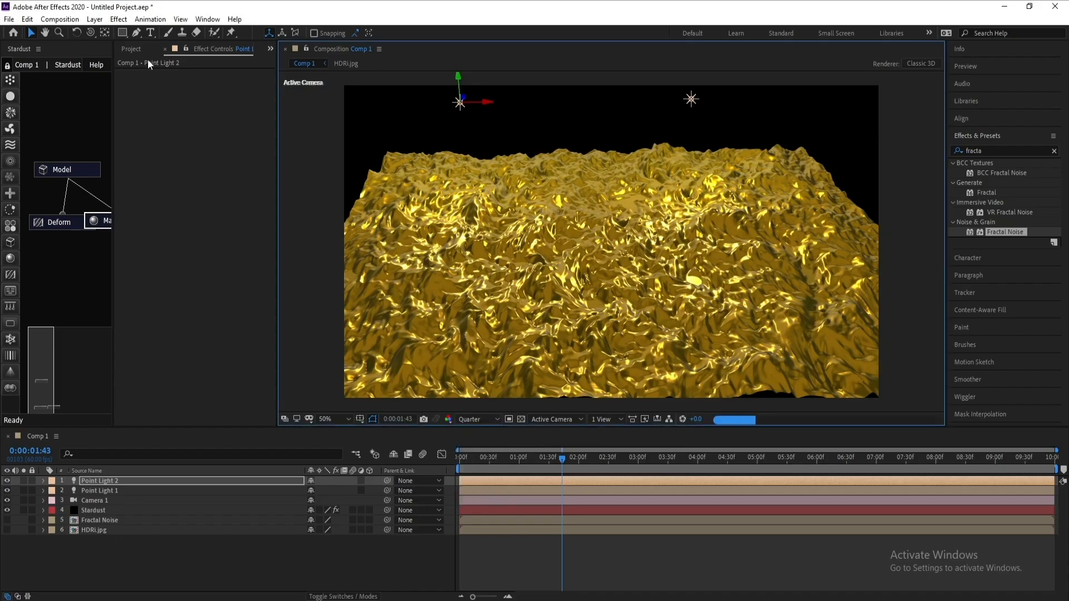
Step: Orbit the camera slightly around the gold surface and dolly it in for a closer framing
click(91, 32)
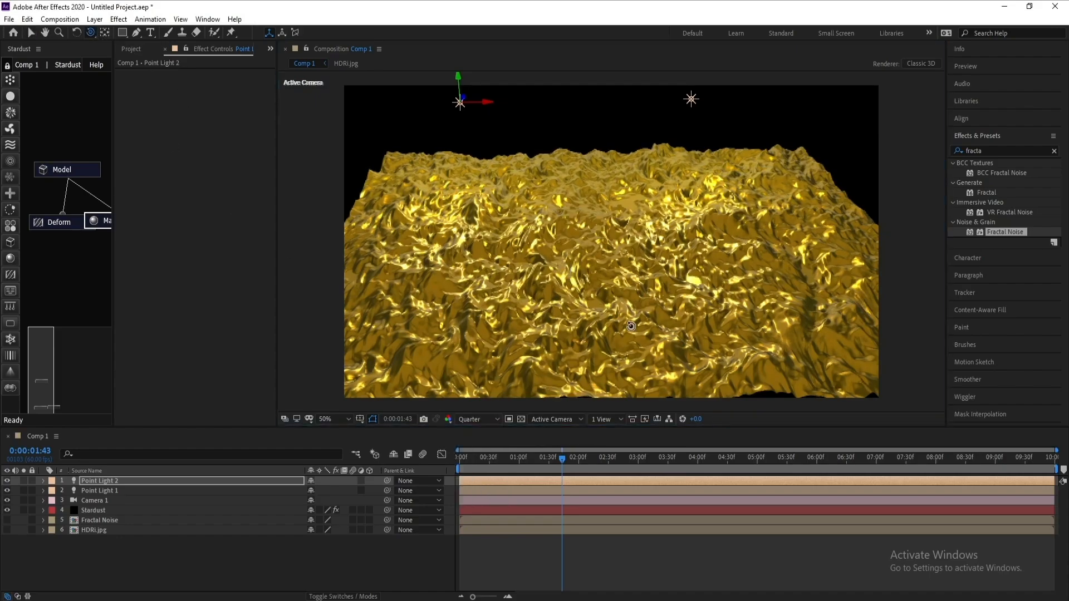
drag(631, 326, 622, 330)
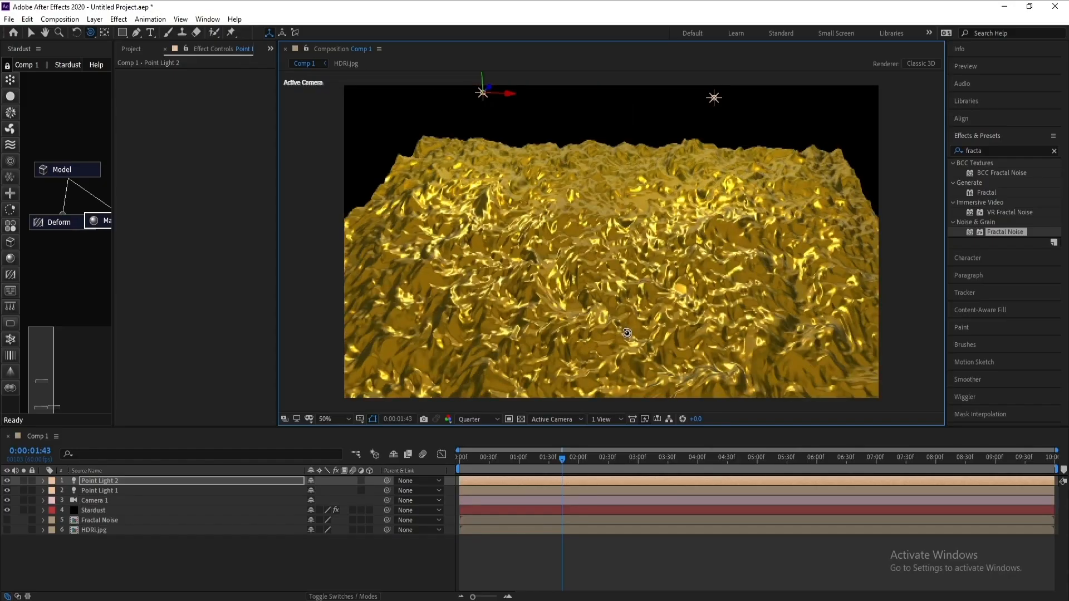
key(c)
drag(627, 327, 630, 282)
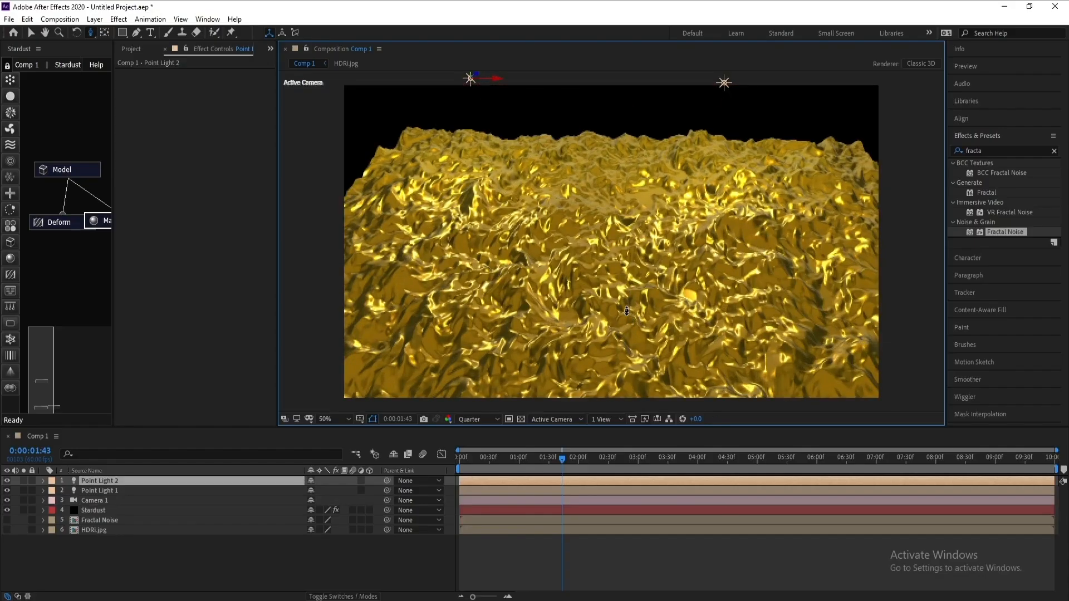
drag(627, 311, 626, 316)
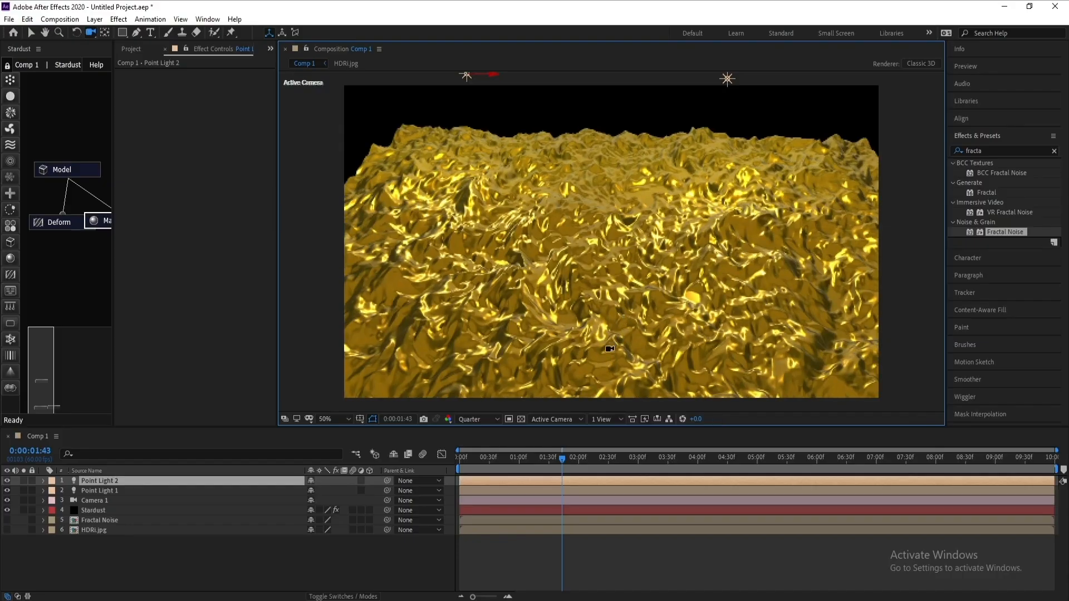
Step: Reframe the gold surface with a slight orbit, a closer dolly and a vertical camera track until it almost fills the frame
drag(609, 348, 611, 349)
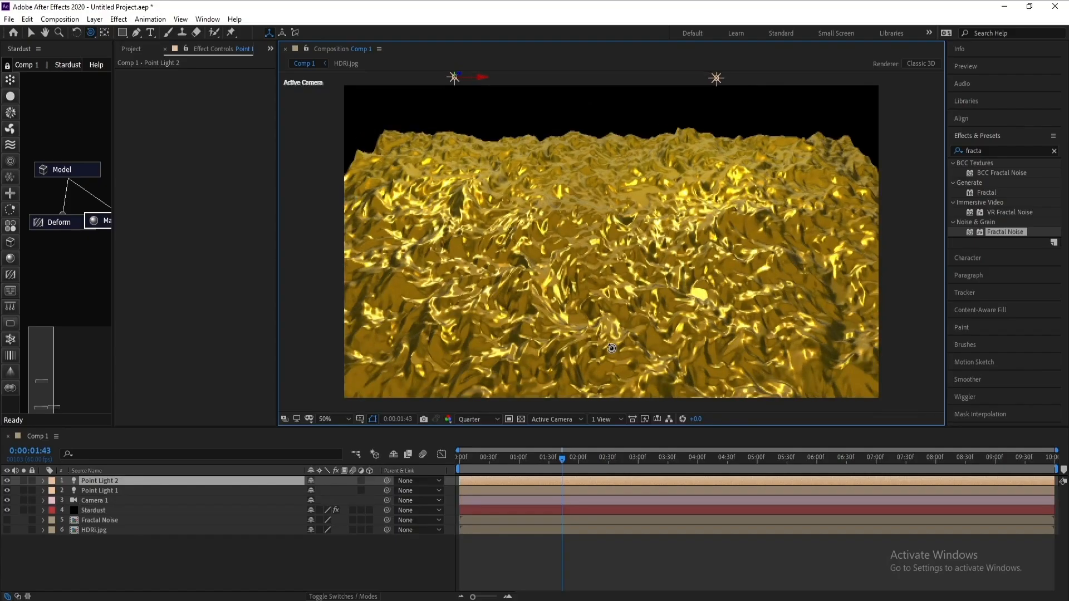
key(c)
drag(616, 318, 617, 329)
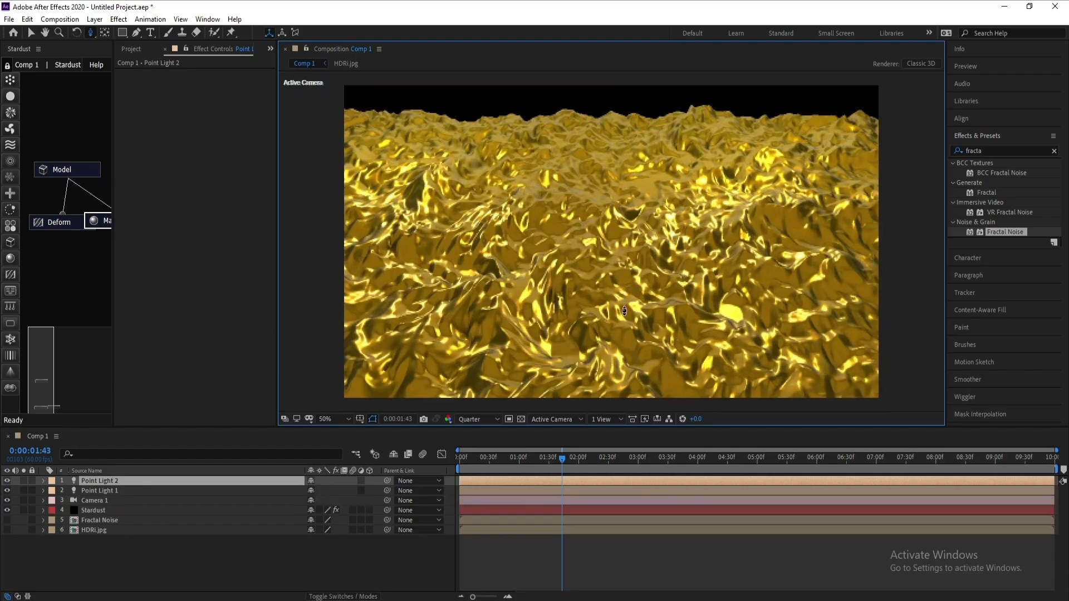
key(c)
key(c)
key(c)
key(c)
drag(620, 318, 620, 288)
drag(622, 299, 622, 280)
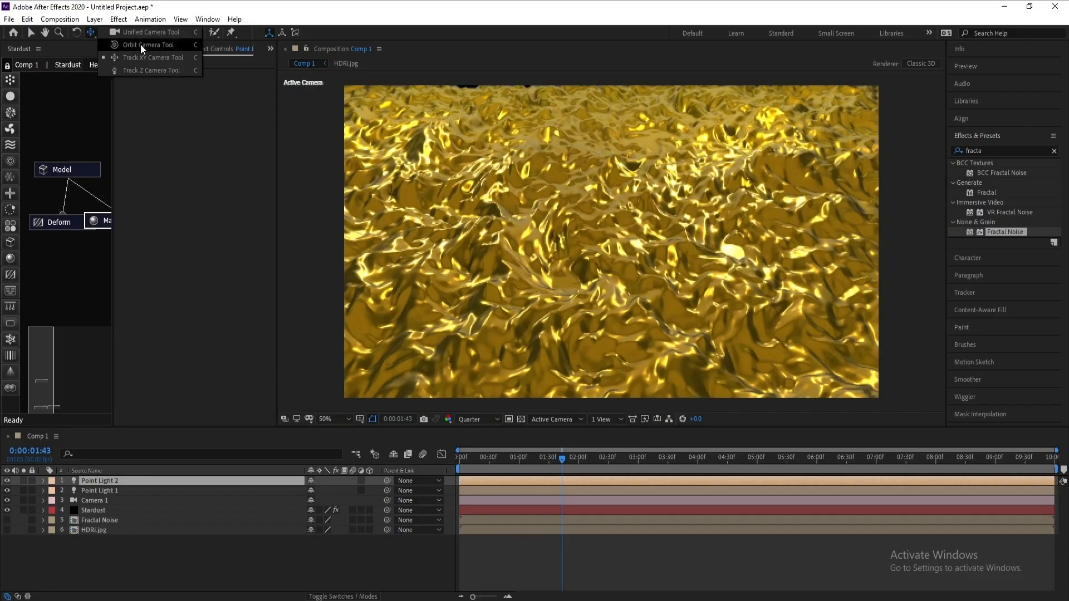
Step: Dolly the camera slightly further in to hide the black gap beyond the far edge, and move the playhead to 0:00:01:33
click(140, 44)
click(93, 35)
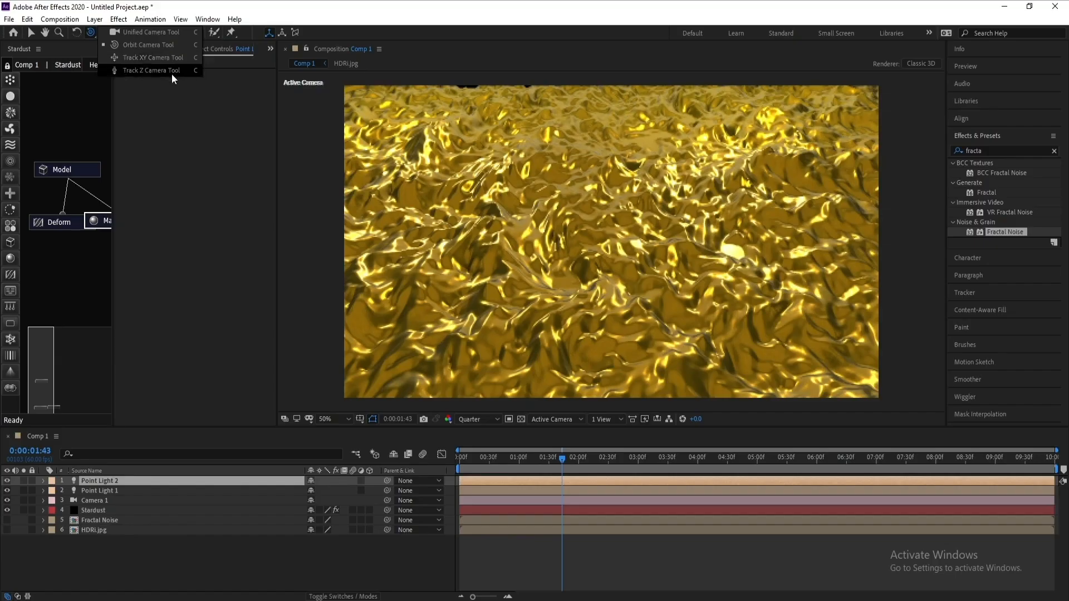
click(91, 36)
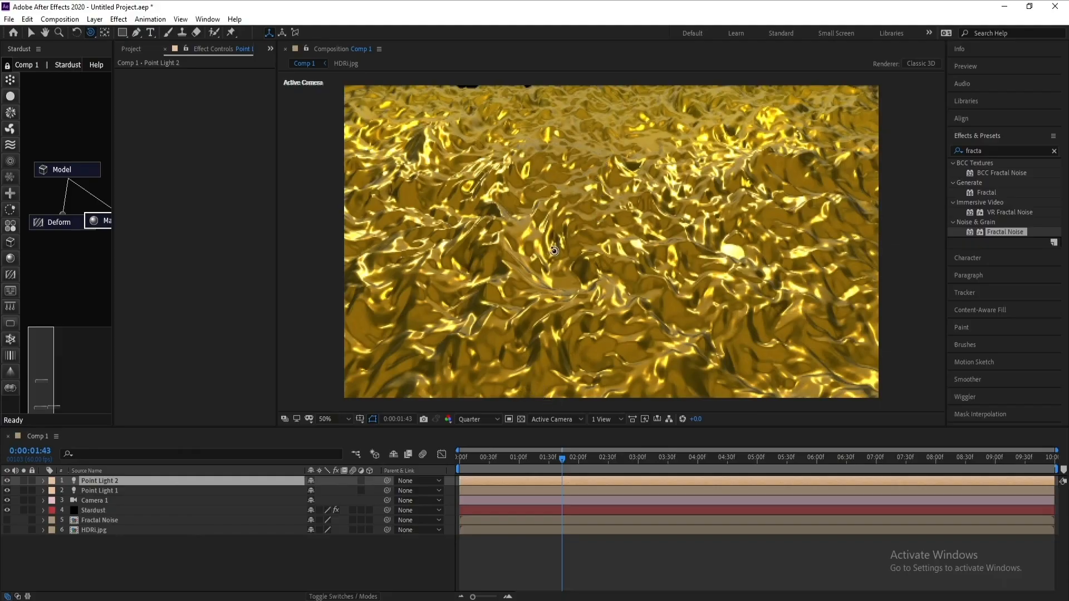
key(c)
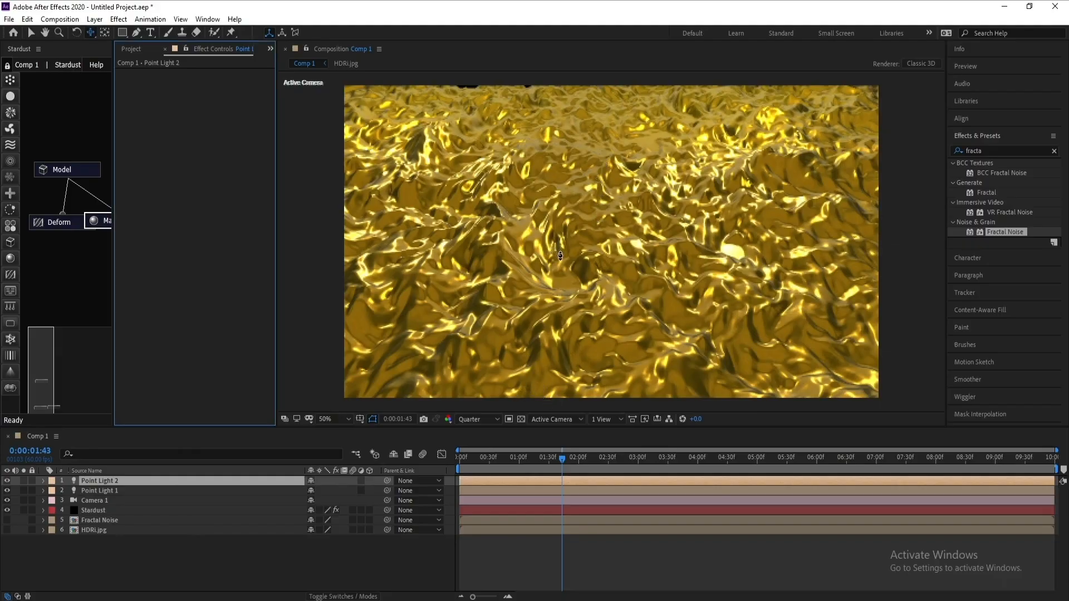
drag(560, 256, 561, 247)
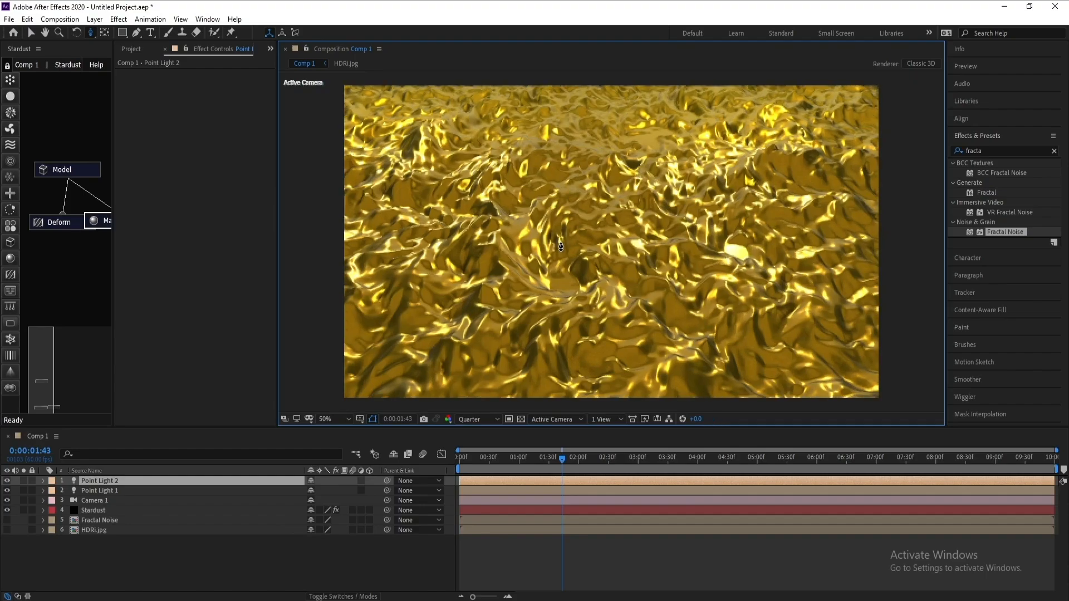
drag(556, 457, 550, 456)
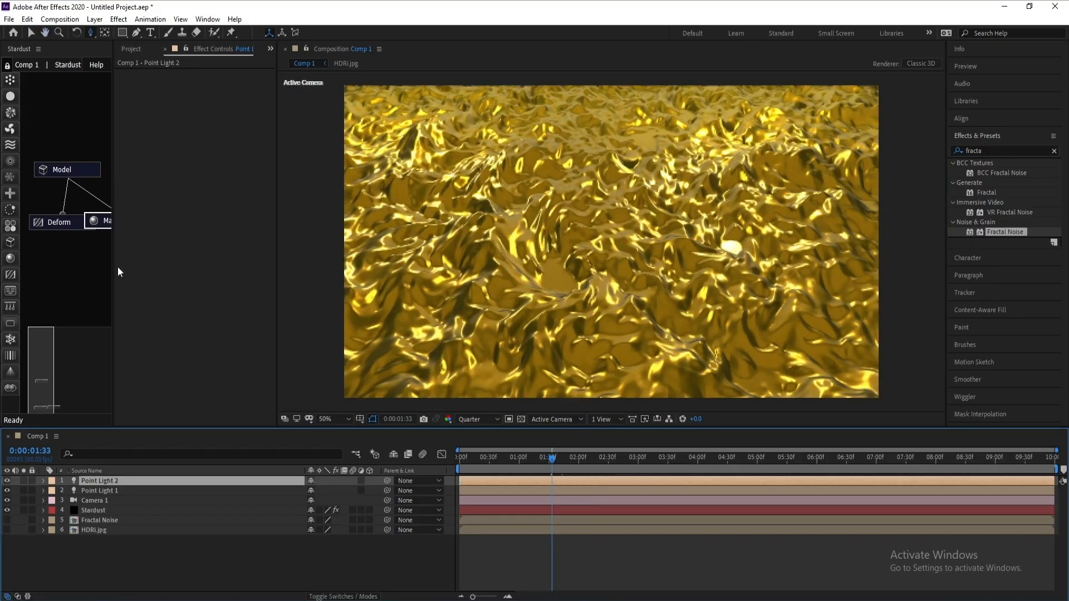
Step: Add a second Deform node to the Stardust graph and connect it to the existing Deform node
drag(114, 265, 193, 265)
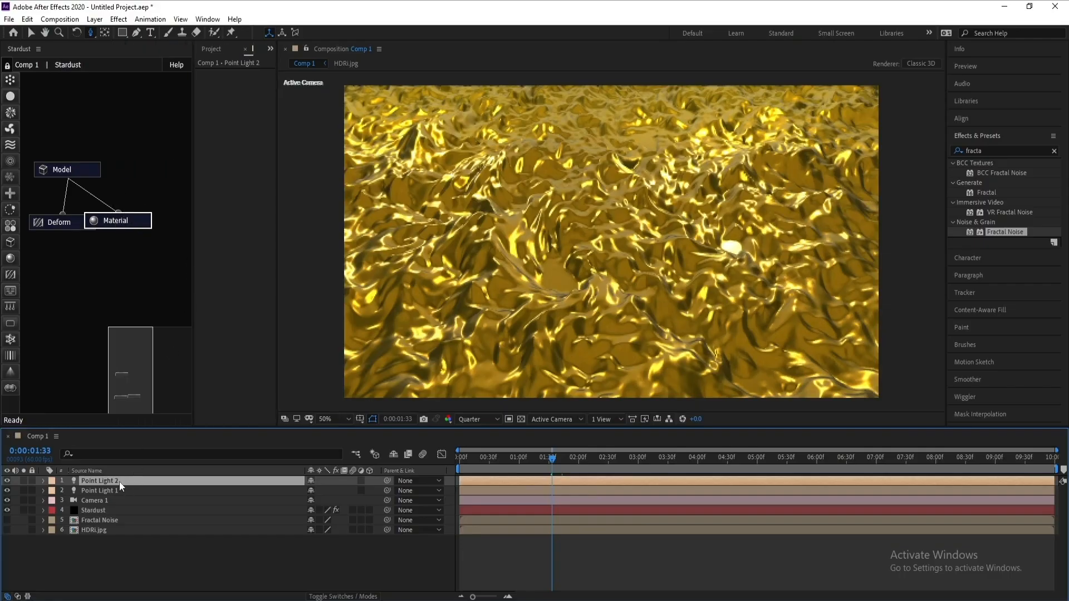
click(11, 275)
click(45, 279)
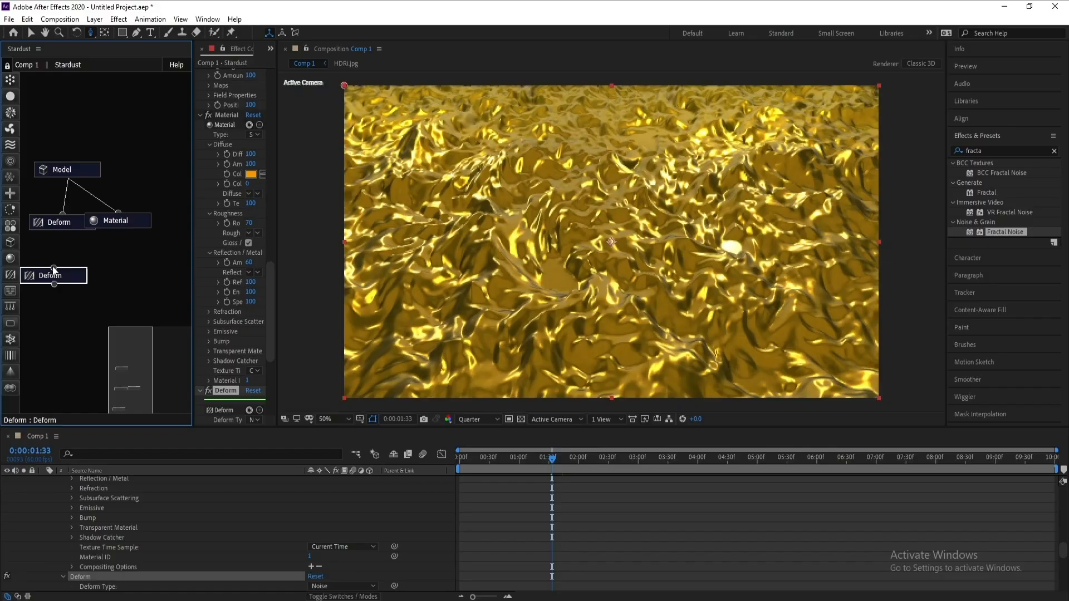
drag(57, 223, 58, 224)
Step: Set the second Deform node's Position offset to 40 and its Noise Scale to 400
drag(277, 215, 447, 213)
drag(440, 304, 433, 354)
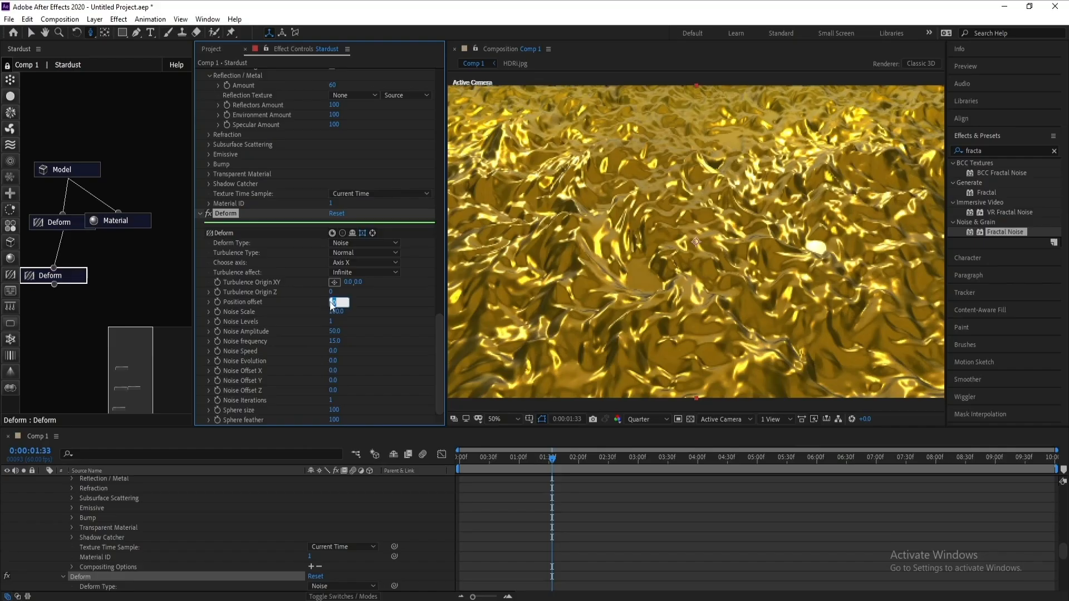
text(40)
key(Return)
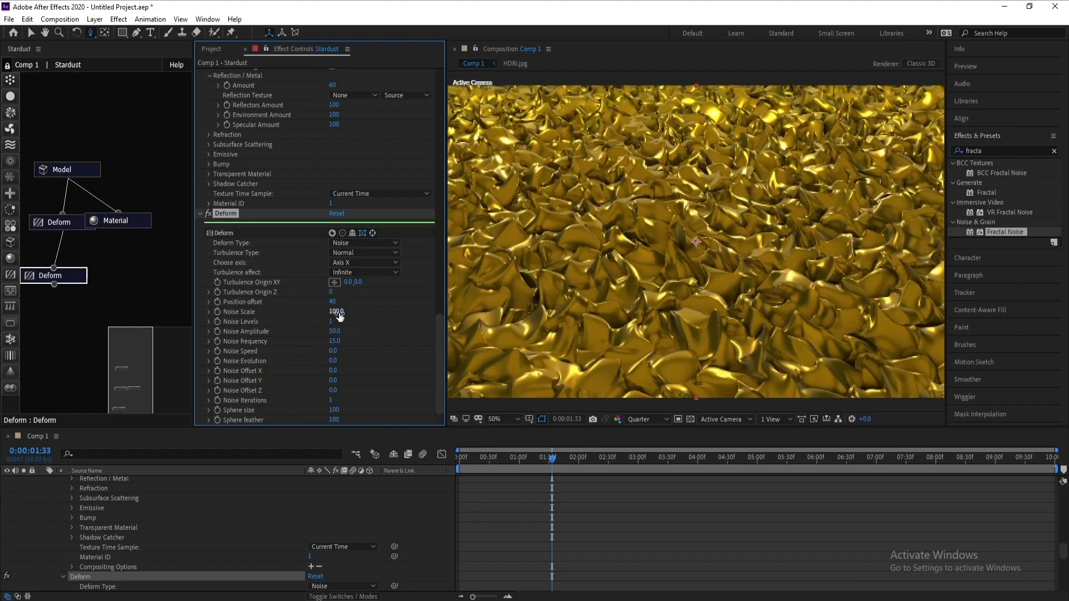
click(338, 311)
text(400)
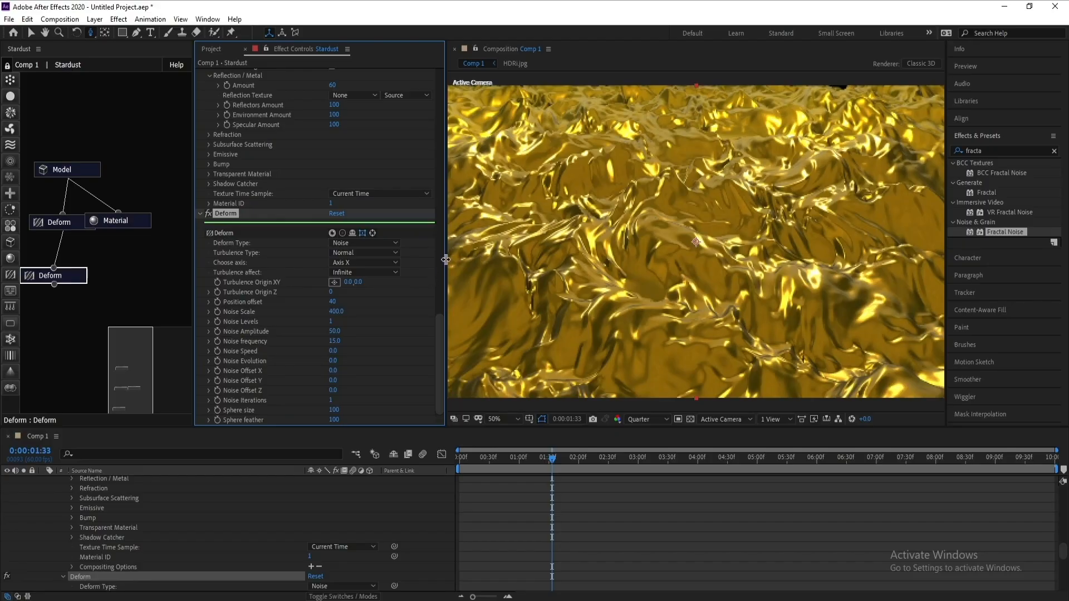
drag(446, 255, 369, 252)
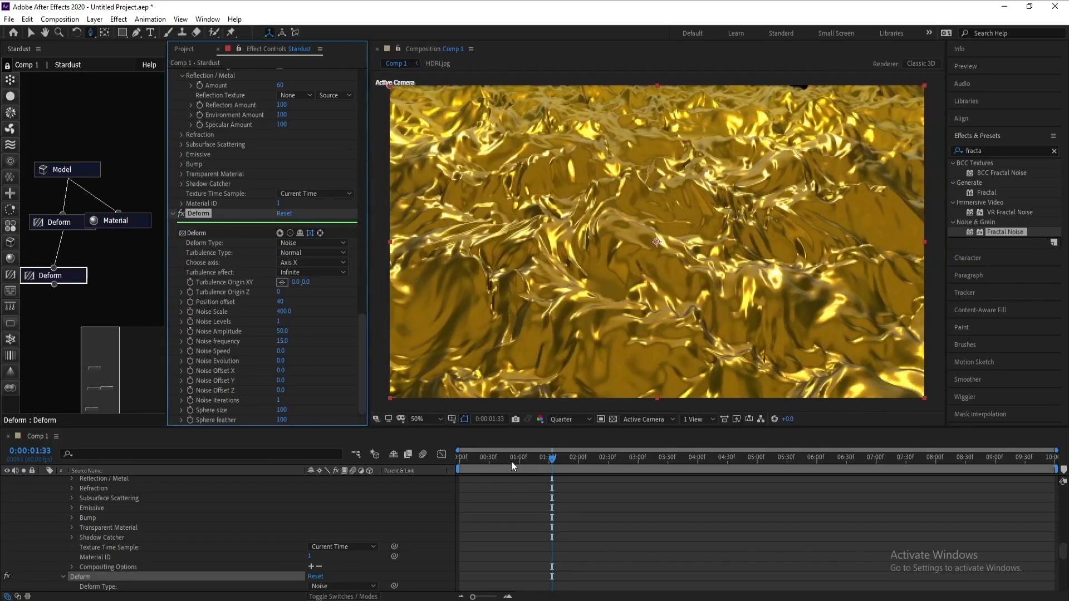
Step: Collapse the Stardust layer's properties and preview the frame at 0:00:00:08 in Full resolution
drag(511, 461, 469, 460)
scroll(143, 522, up, 5)
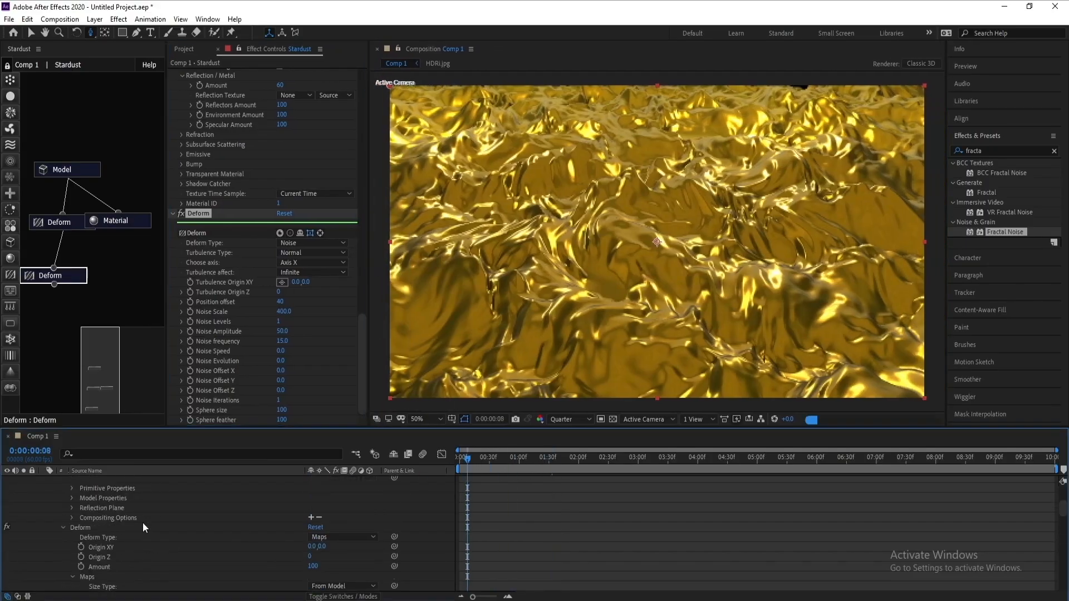
scroll(143, 522, up, 3)
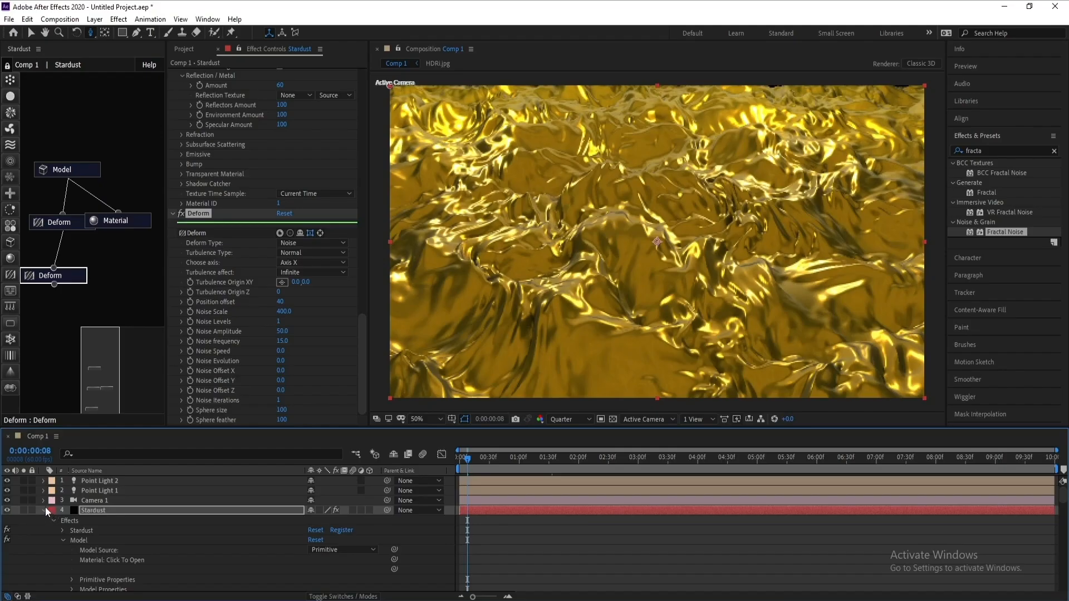
click(43, 508)
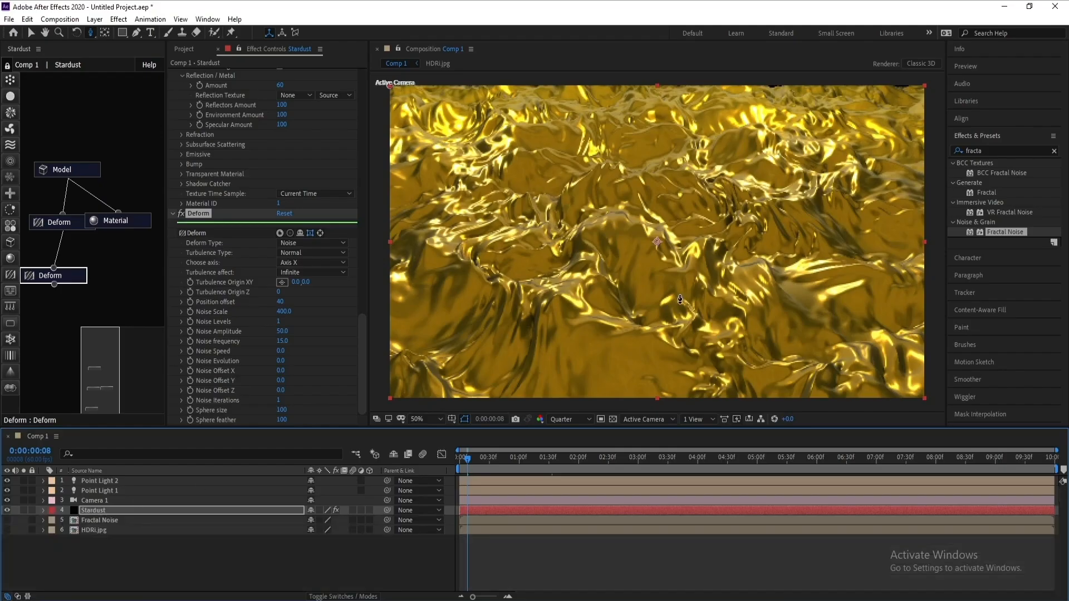
click(564, 419)
click(559, 446)
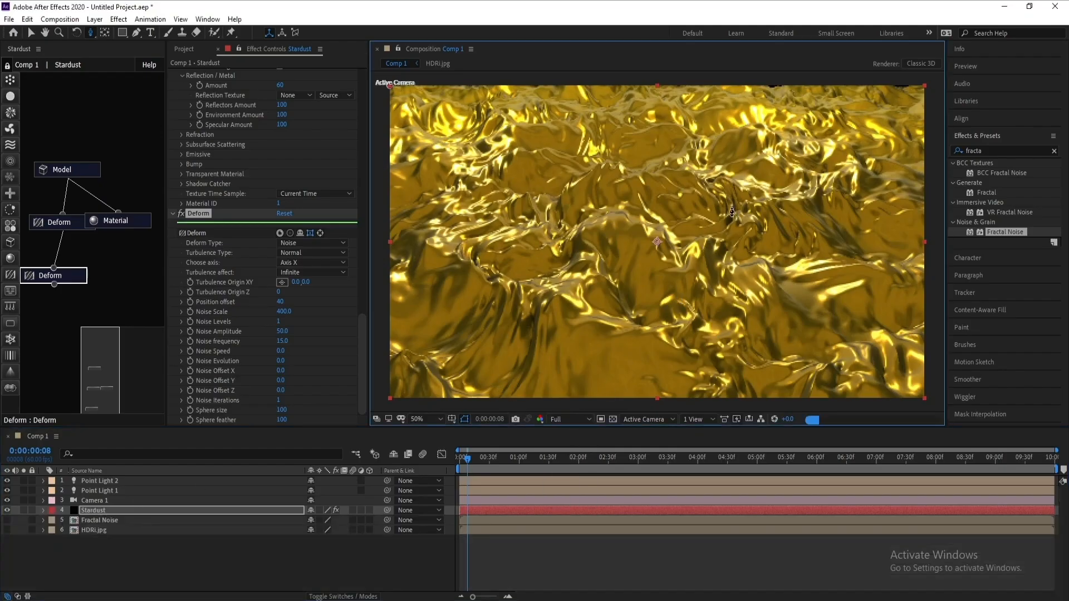